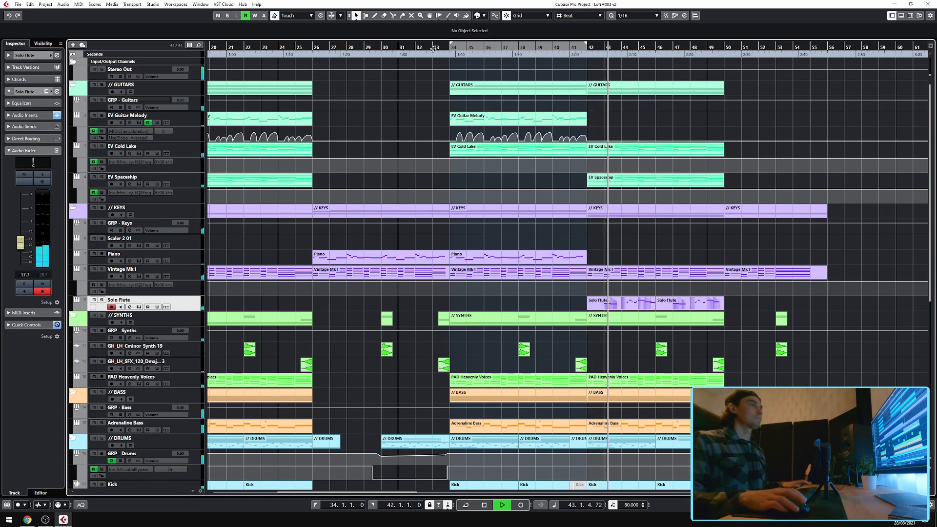
Open the Scaler 2 instrument and audition several of its chord pads.
{"action": "key", "text": "space"}
{"action": "left_click", "coordinate": [432, 47]}
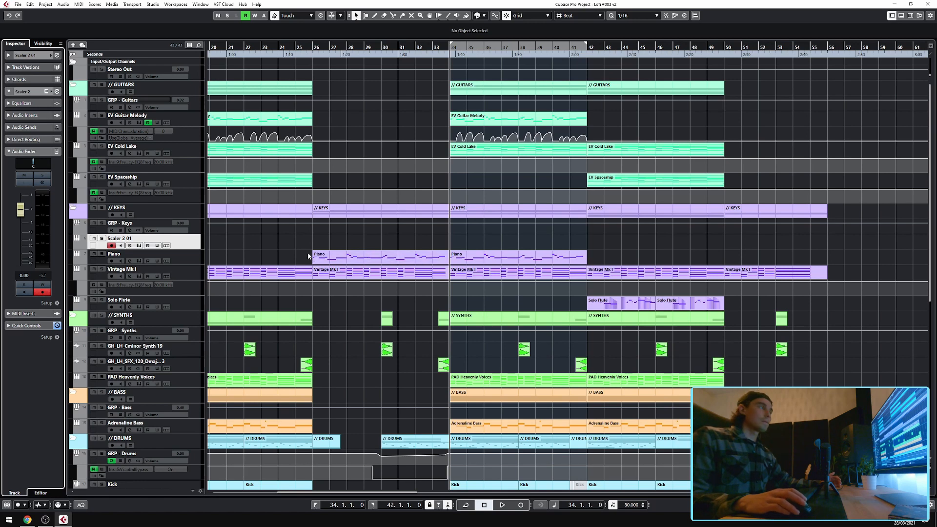
{"action": "left_click", "coordinate": [47, 92]}
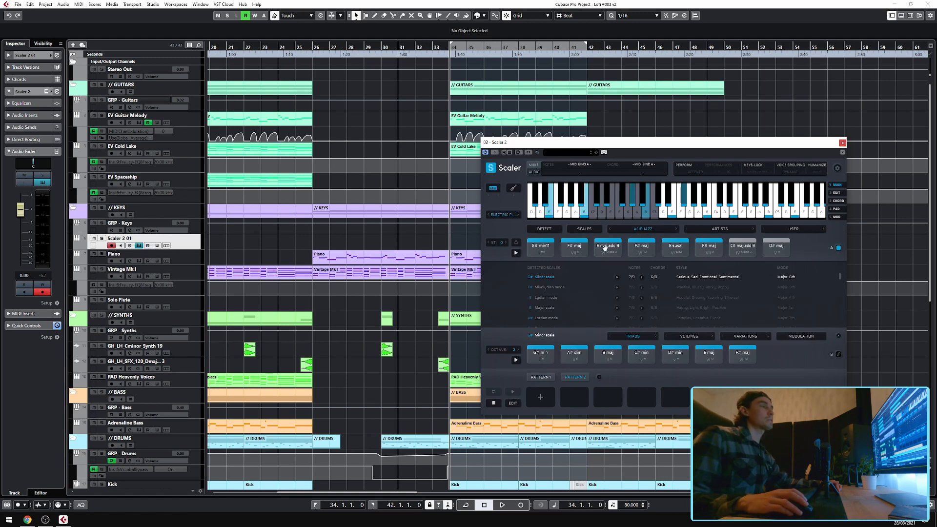
{"action": "left_click", "coordinate": [547, 250]}
{"action": "left_click", "coordinate": [574, 249]}
{"action": "left_click", "coordinate": [603, 248]}
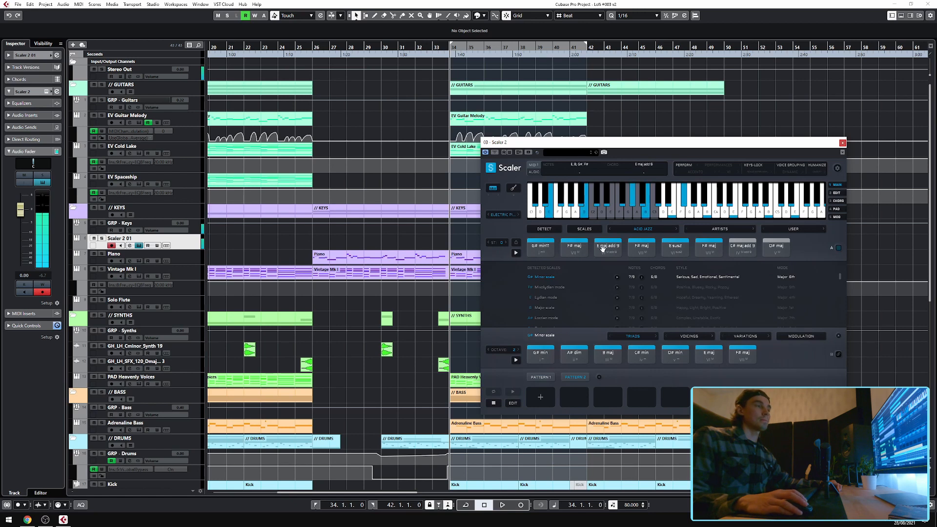
{"action": "left_click", "coordinate": [644, 249]}
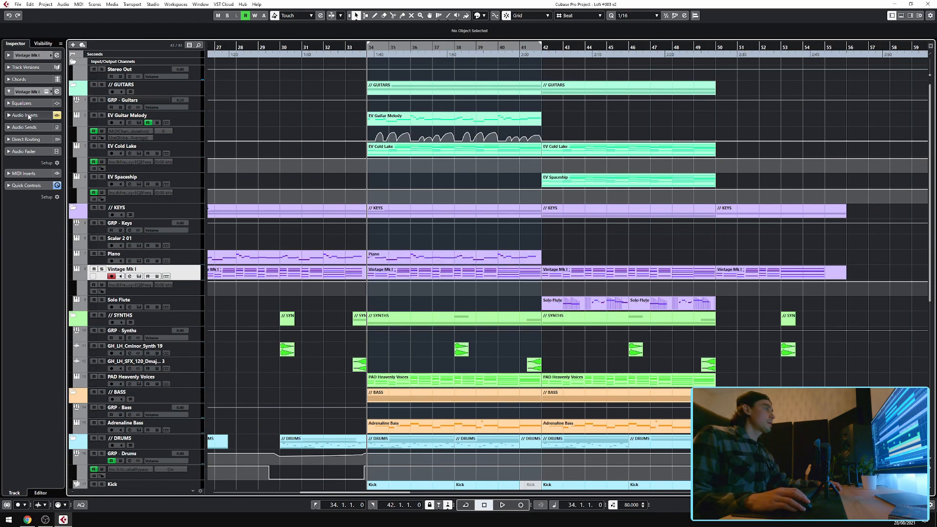
Inspect the Vintage Mk I instrument panel, then open its MIDI part in the Key Editor.
{"action": "left_click", "coordinate": [46, 91]}
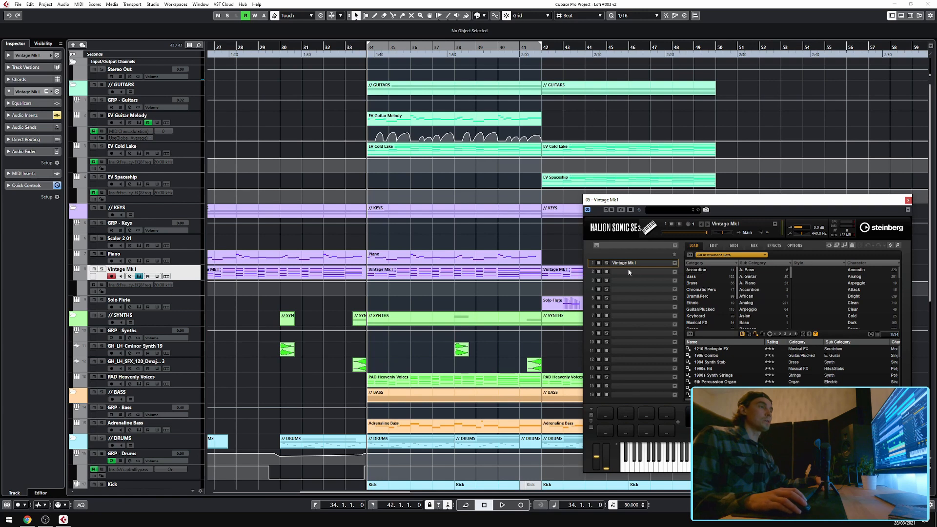
{"action": "double_click", "coordinate": [407, 275]}
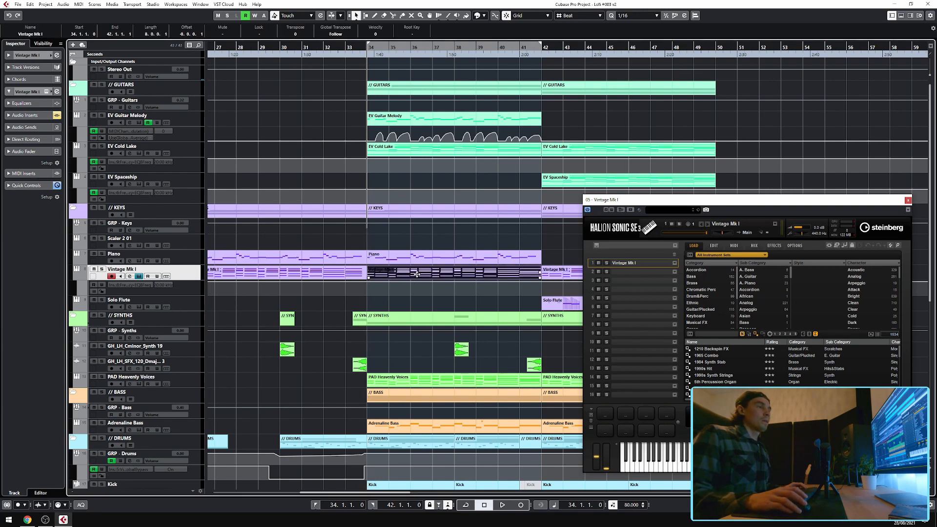
{"action": "left_click", "coordinate": [908, 200]}
{"action": "left_click", "coordinate": [907, 249]}
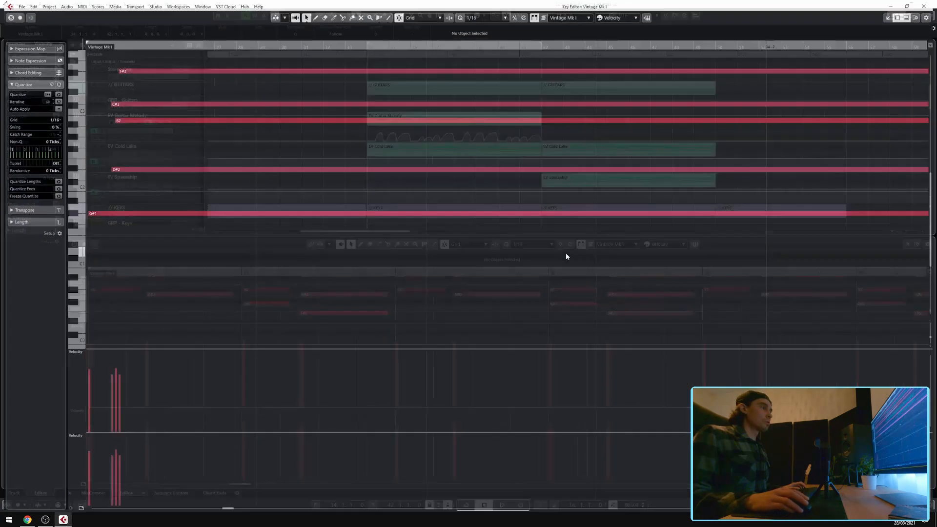
Try quantizing the chord notes at the start of the Vintage Mk I part.
{"action": "scroll", "coordinate": [315, 227], "scroll_direction": "left", "scroll_amount": 5}
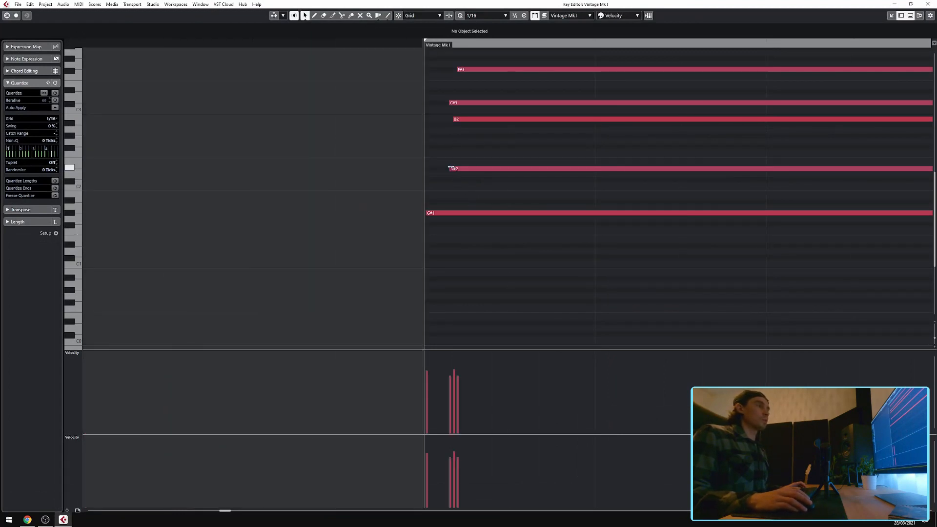
{"action": "left_click", "coordinate": [451, 168]}
{"action": "left_click_drag", "start_coordinate": [574, 289], "coordinate": [547, 63]}
{"action": "scroll", "coordinate": [543, 238], "scroll_direction": "up", "scroll_amount": 3}
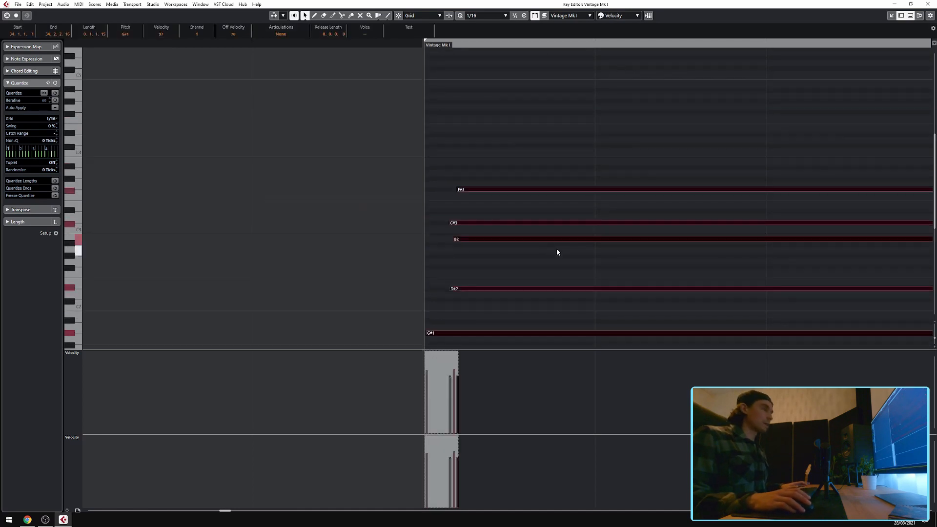
{"action": "key", "text": "q"}
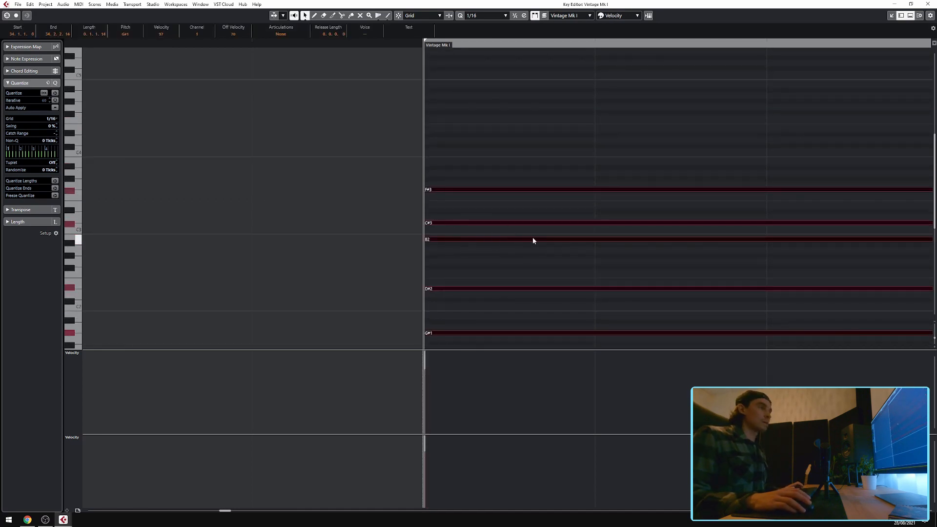
{"action": "key", "text": "ctrl+z"}
Deselect the notes, preview the part and close the Key Editor.
{"action": "scroll", "coordinate": [510, 251], "scroll_direction": "down", "scroll_amount": 3}
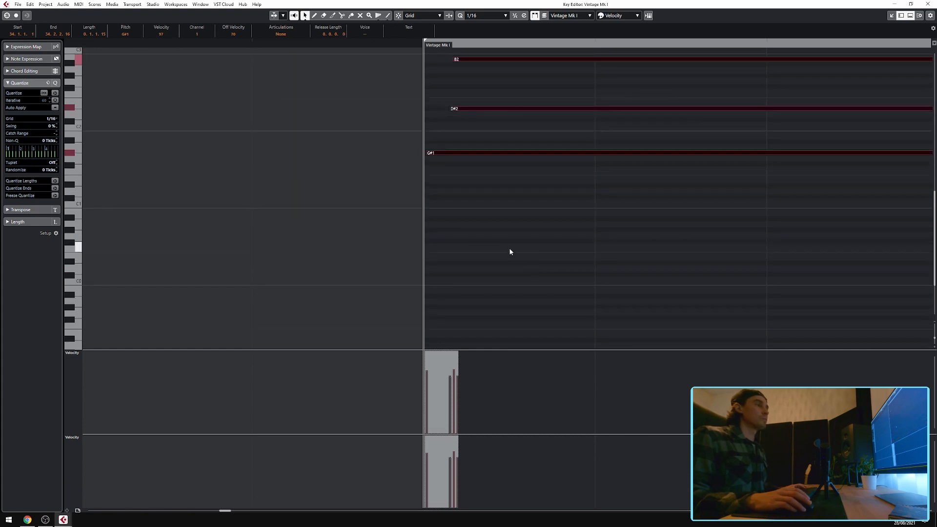
{"action": "left_click", "coordinate": [489, 257]}
{"action": "scroll", "coordinate": [490, 264], "scroll_direction": "up", "scroll_amount": 3}
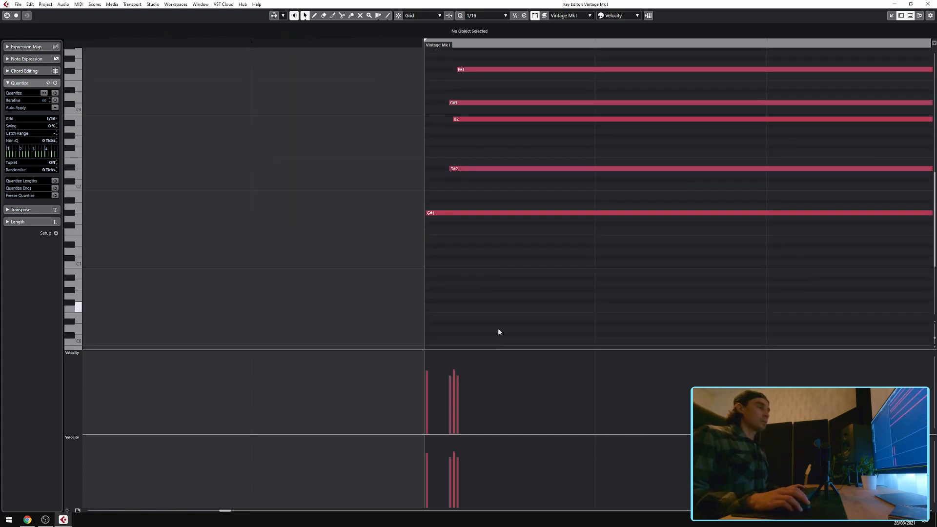
{"action": "key", "text": "space"}
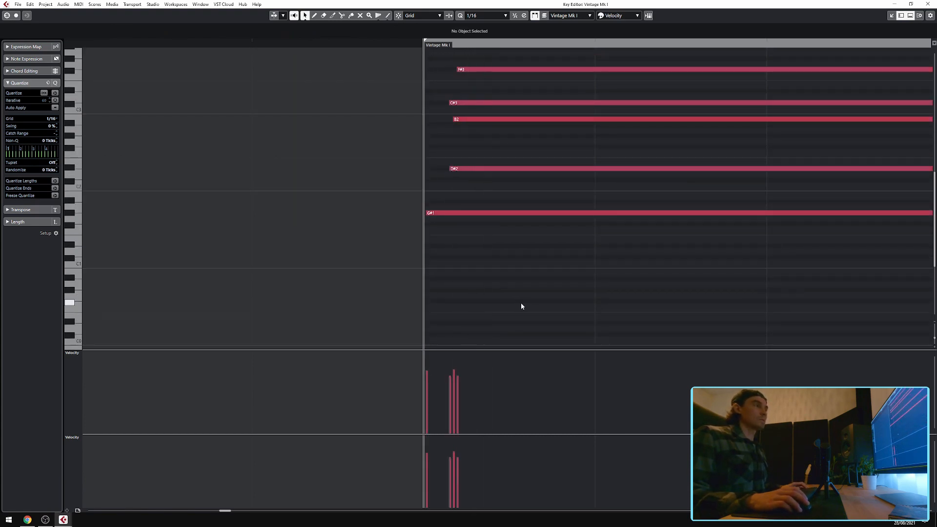
{"action": "key", "text": "Return"}
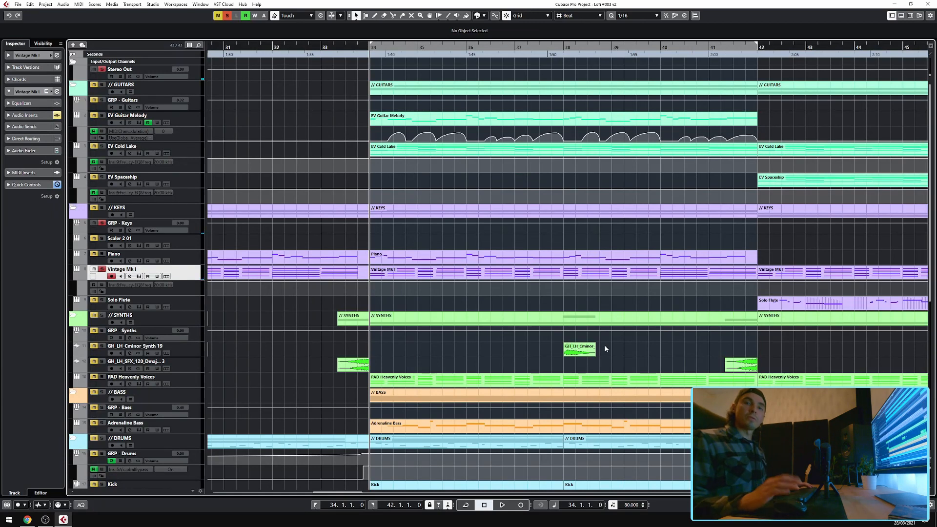
Expand the Vintage Mk I track's audio insert slots and play back from bar 34.
{"action": "key", "text": "space"}
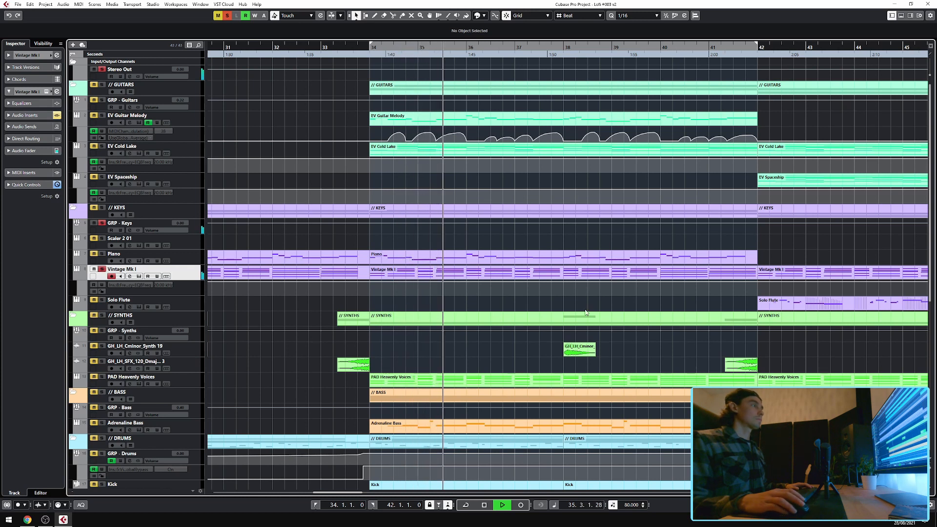
{"action": "key", "text": "space"}
{"action": "left_click", "coordinate": [27, 115]}
{"action": "left_click", "coordinate": [57, 115]}
{"action": "left_click", "coordinate": [369, 48]}
{"action": "key", "text": "space"}
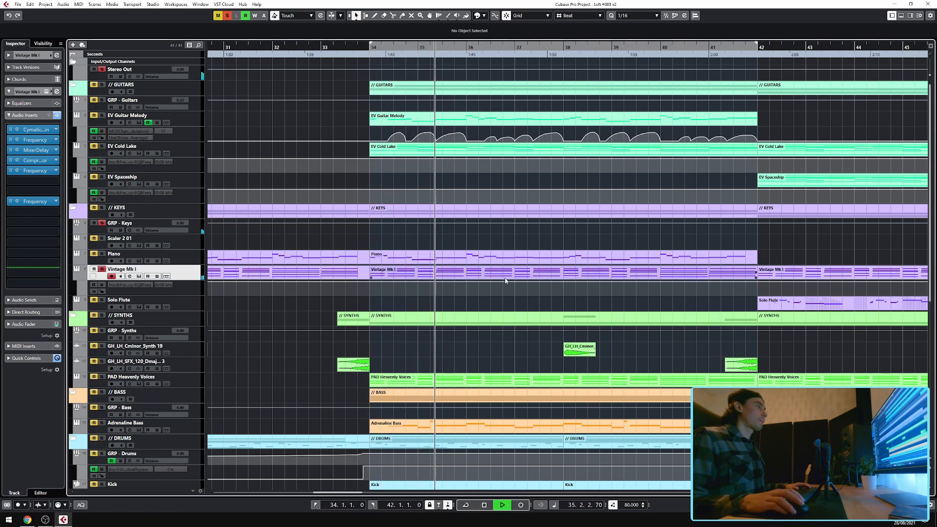
{"action": "key", "text": "space"}
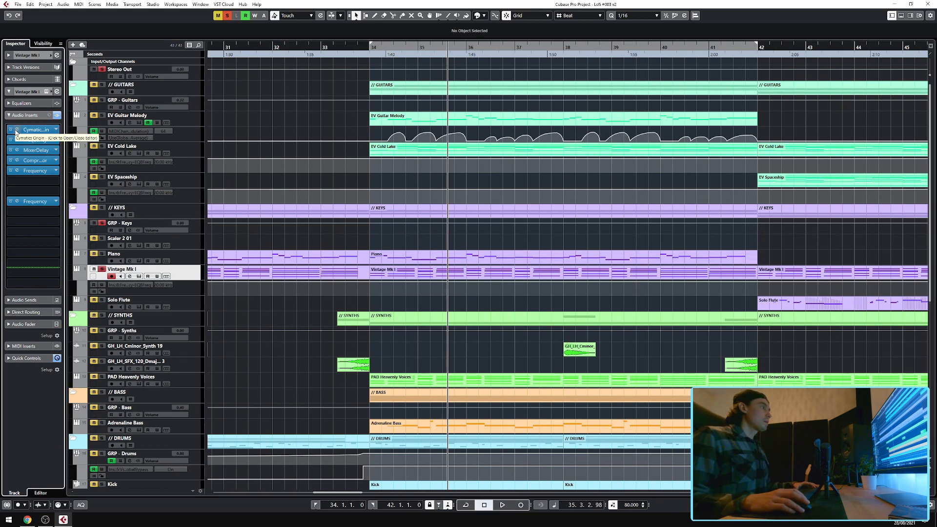
Open and close the Cymatics Origin and Frequency inserts on the Vintage Mk I track.
{"action": "left_click", "coordinate": [17, 131]}
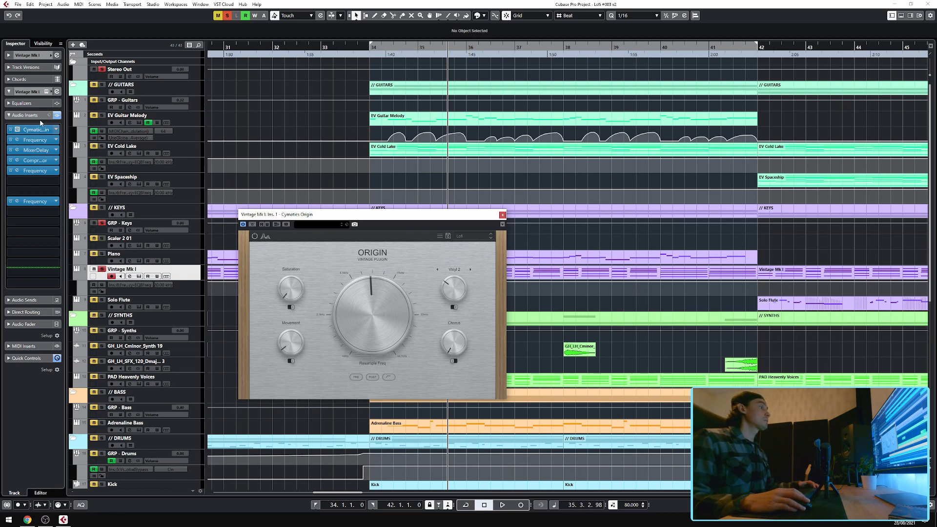
{"action": "left_click", "coordinate": [502, 215]}
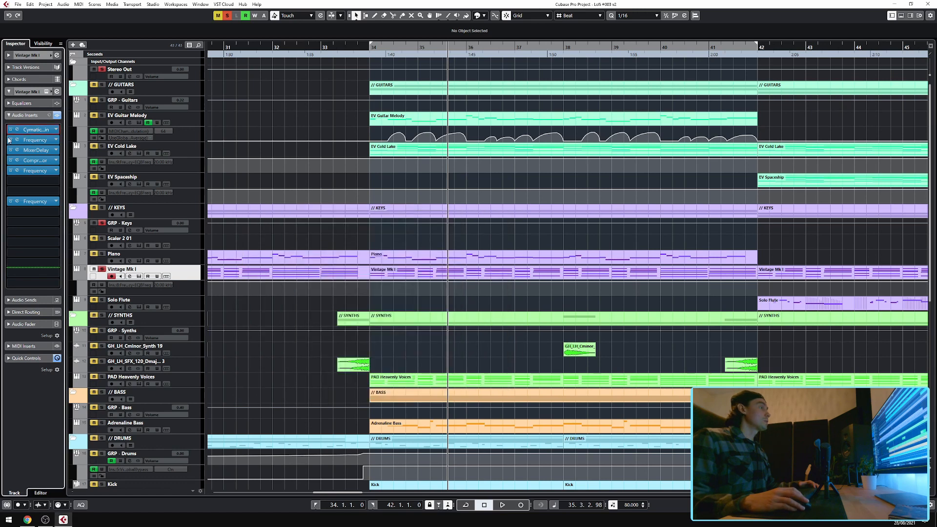
{"action": "left_click", "coordinate": [17, 140]}
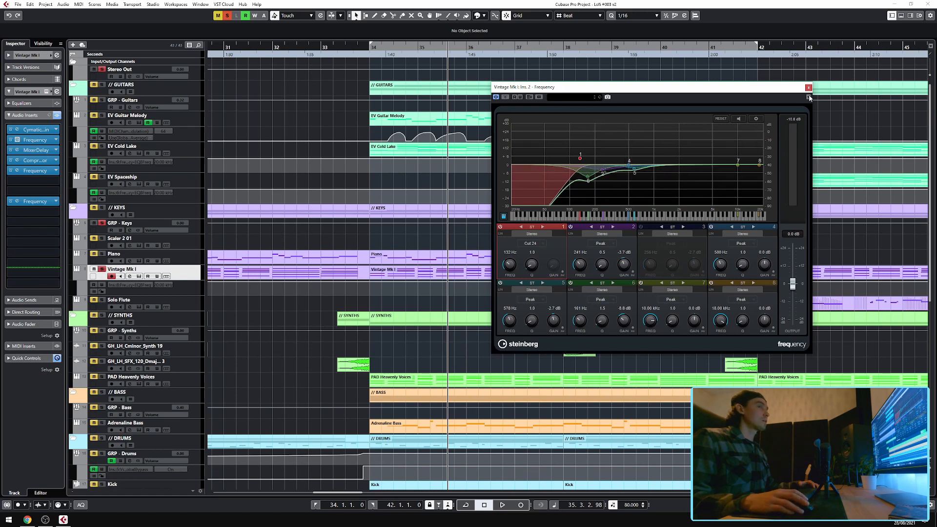
{"action": "left_click", "coordinate": [807, 90]}
Open the MixerDelay insert and toggle its bypass during playback to compare, then close it.
{"action": "left_click", "coordinate": [17, 150]}
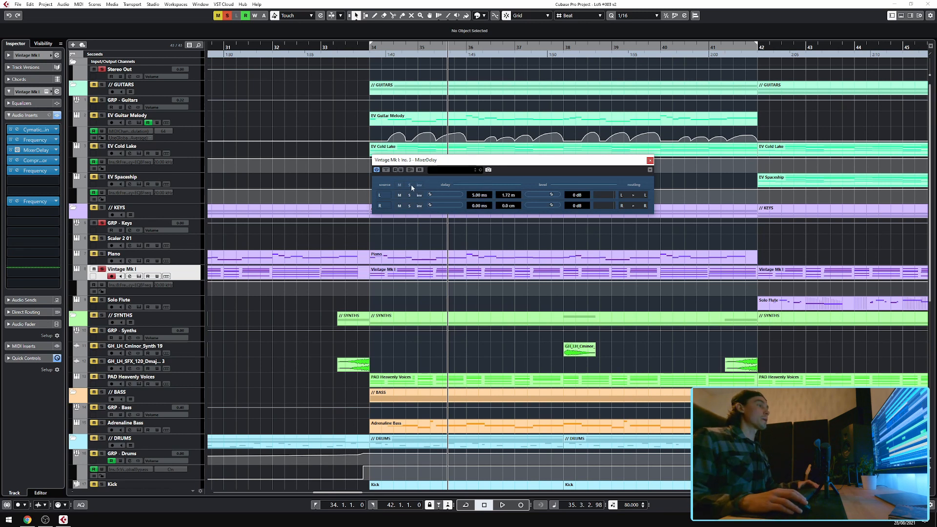
{"action": "key", "text": "space"}
{"action": "left_click", "coordinate": [386, 170]}
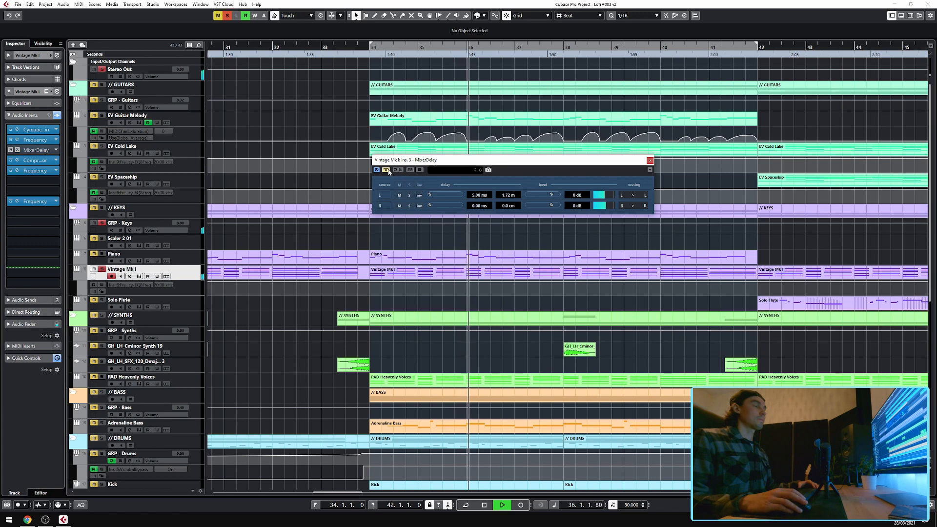
{"action": "left_click", "coordinate": [388, 170]}
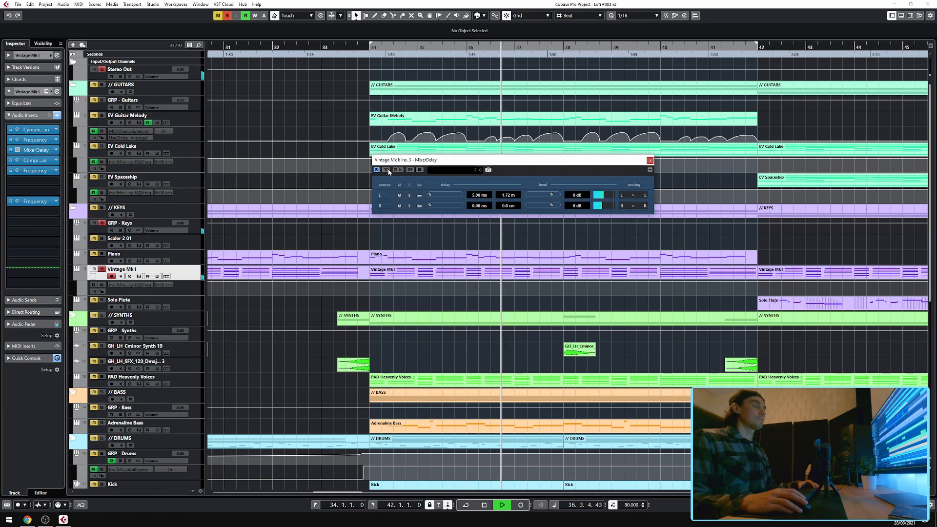
{"action": "left_click", "coordinate": [386, 170]}
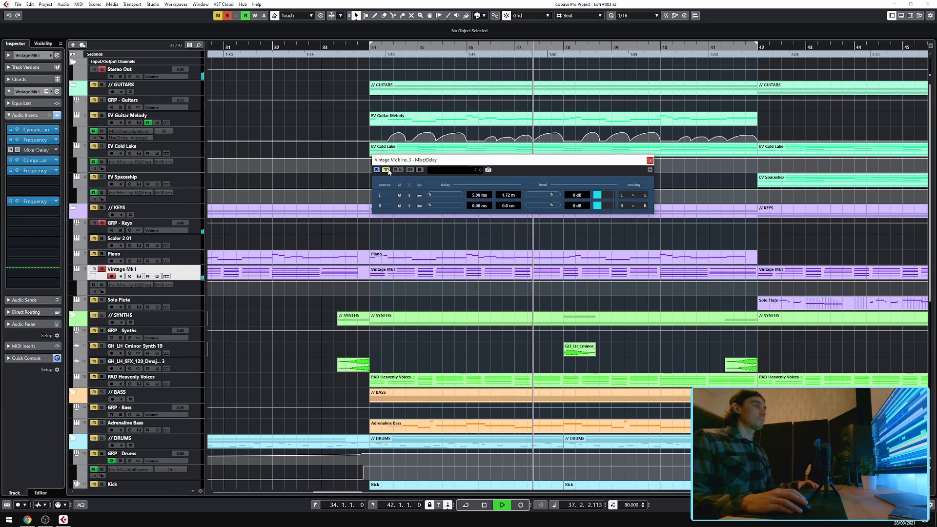
{"action": "left_click", "coordinate": [650, 160]}
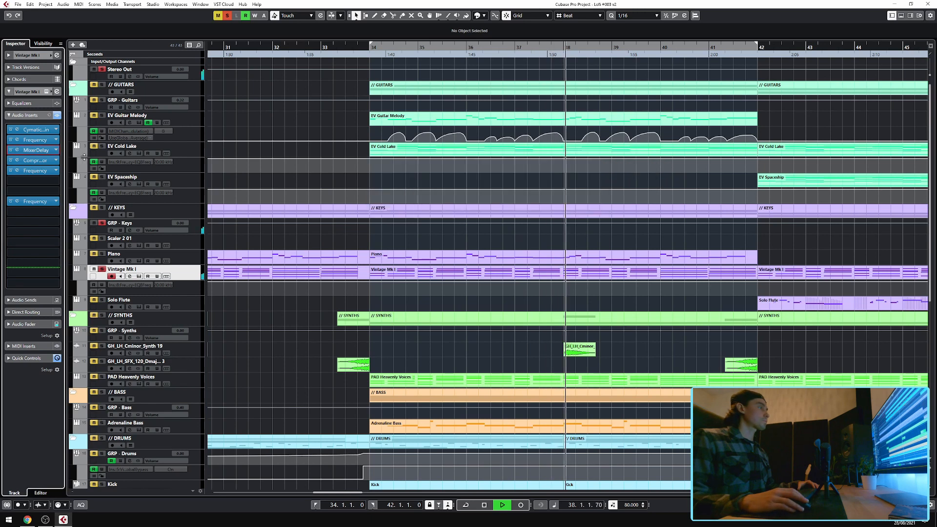
Open the Compressor insert and view its side-chain inputs during playback.
{"action": "key", "text": "space"}
{"action": "left_click", "coordinate": [18, 162]}
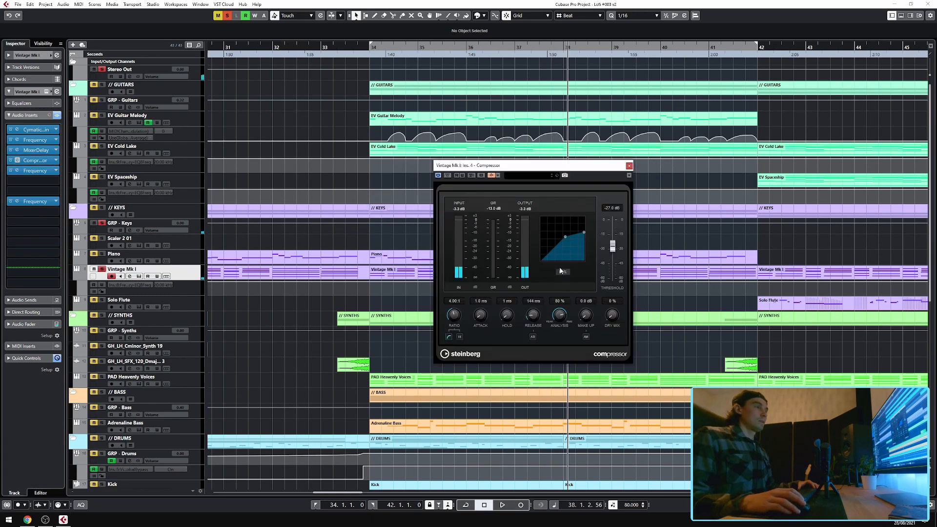
{"action": "key", "text": "space"}
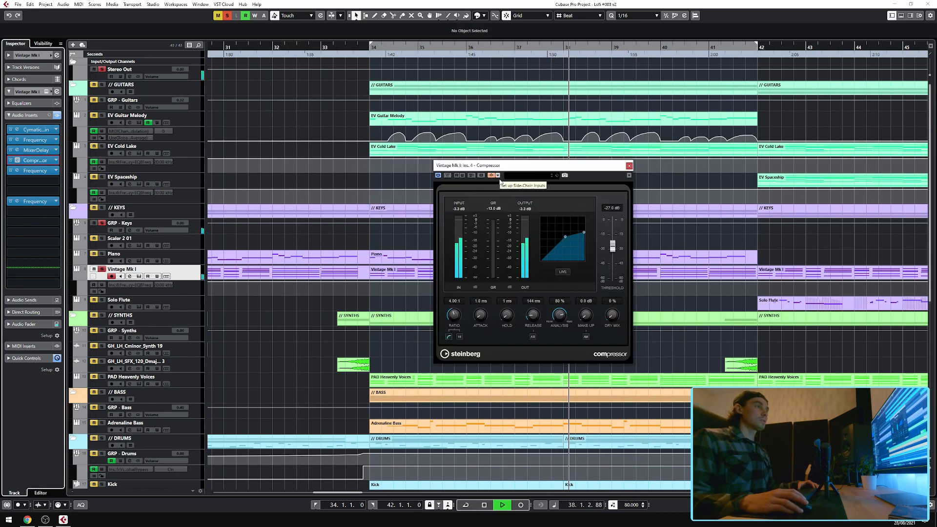
{"action": "left_click", "coordinate": [498, 176]}
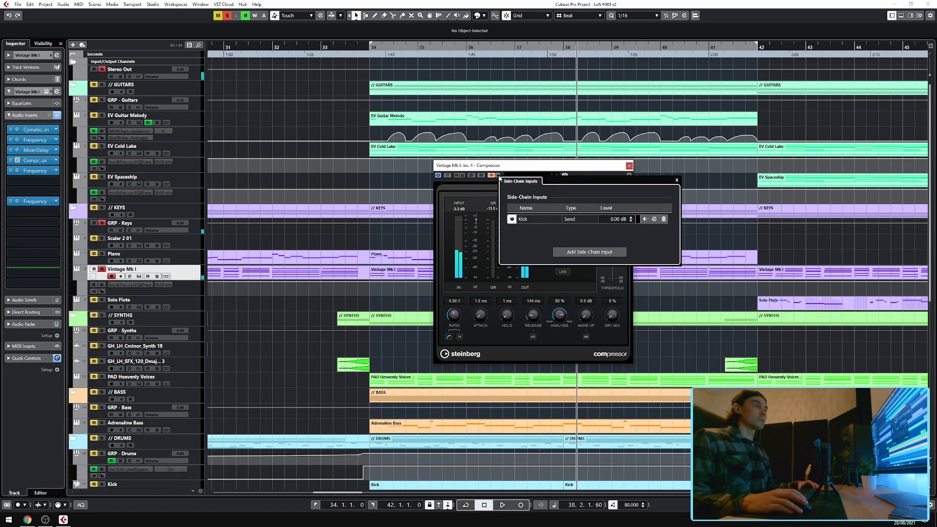
{"action": "left_click", "coordinate": [676, 182]}
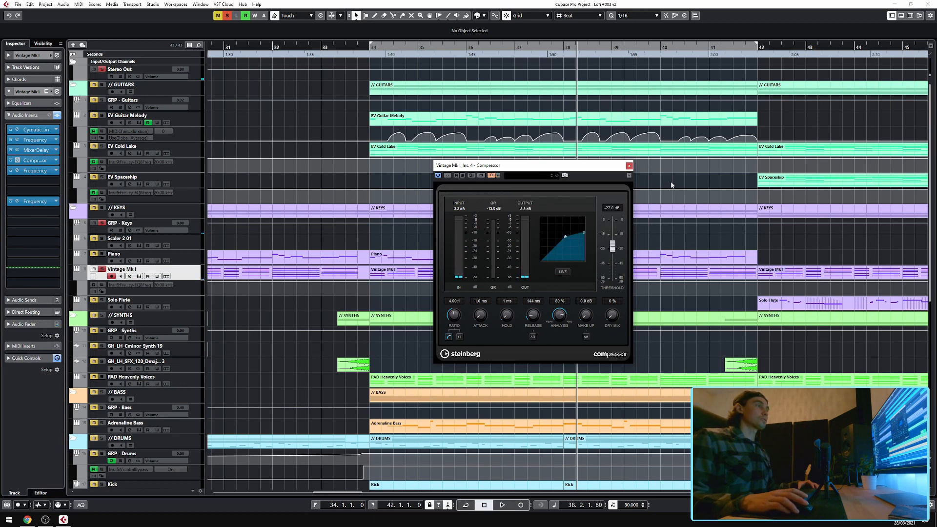
Play back from bar 34 with the drum tracks in view, then close the Compressor.
{"action": "left_click", "coordinate": [370, 48]}
{"action": "scroll", "coordinate": [122, 409], "scroll_direction": "down", "scroll_amount": 4}
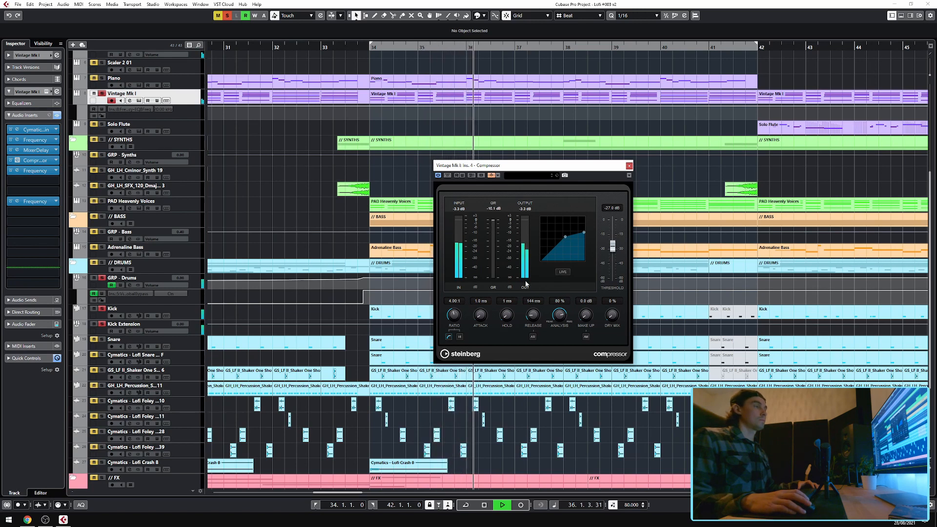
{"action": "key", "text": "space"}
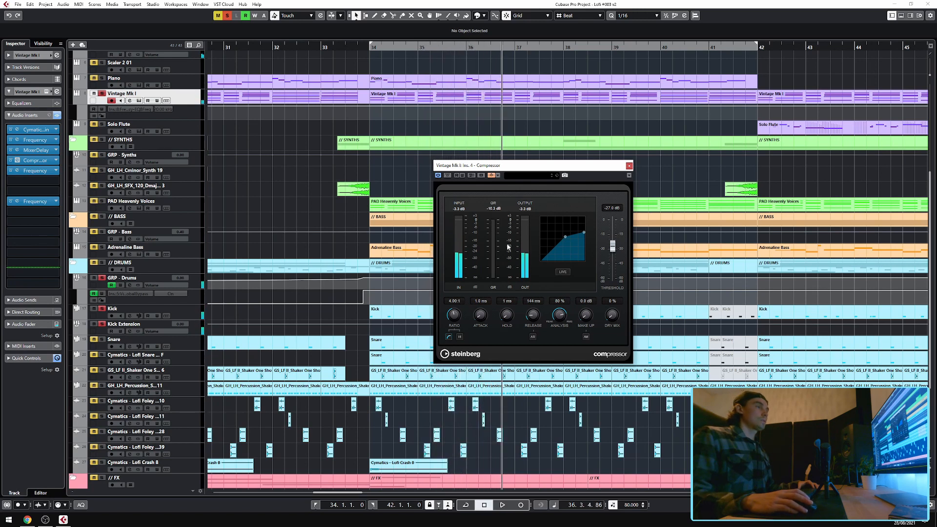
{"action": "left_click", "coordinate": [630, 166]}
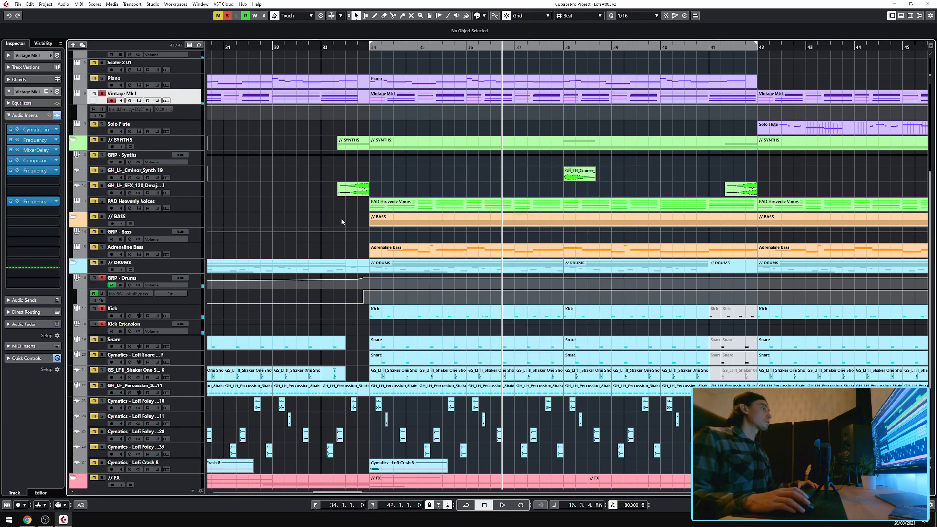
Check the remaining Frequency inserts, then select the Piano track to view its inserts.
{"action": "left_click", "coordinate": [19, 171]}
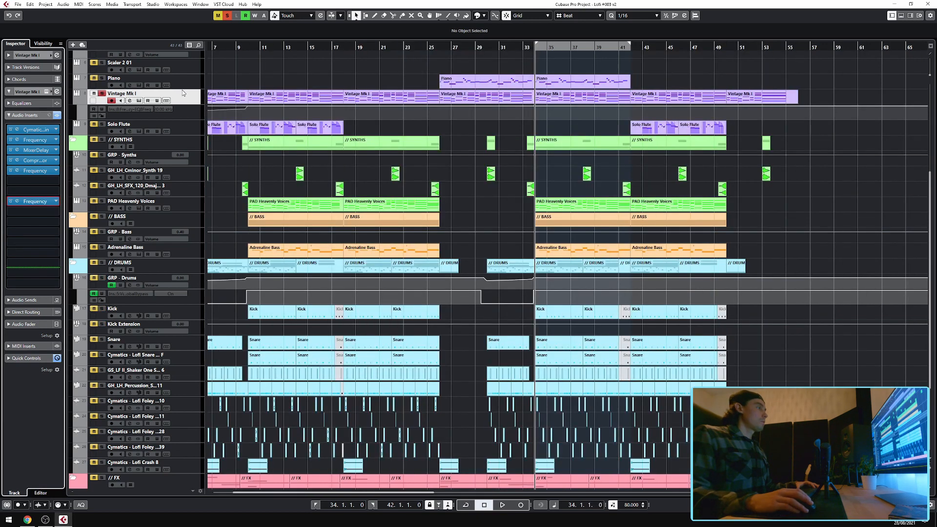
{"action": "left_click", "coordinate": [18, 202]}
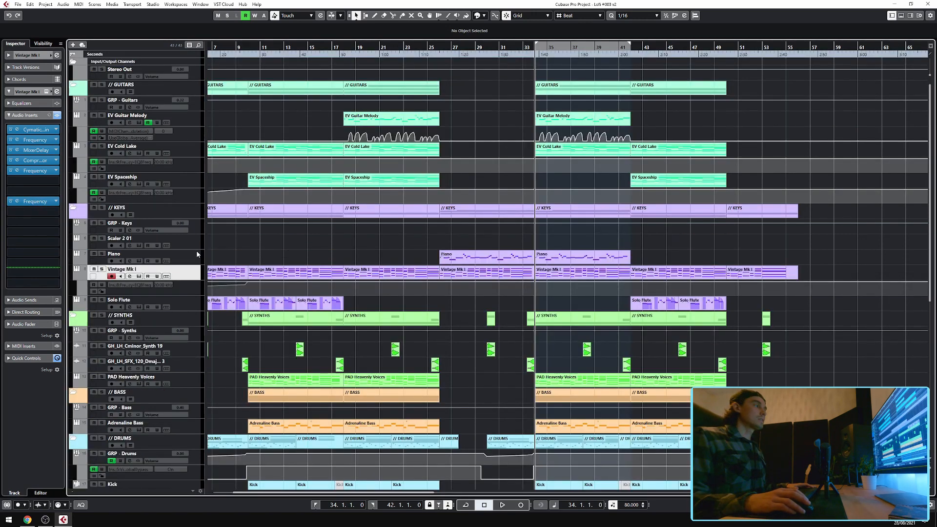
{"action": "left_click", "coordinate": [191, 260]}
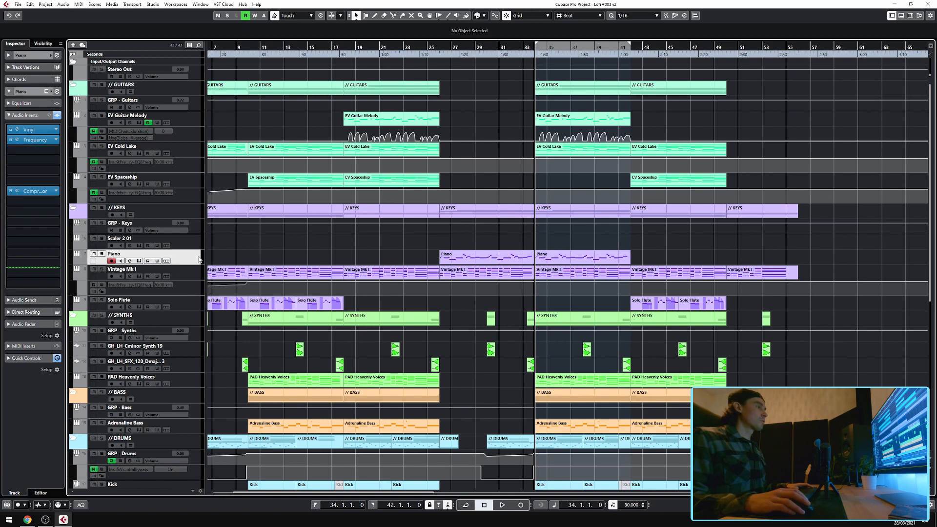
Solo the Piano track and play back the section briefly.
{"action": "left_click", "coordinate": [102, 268]}
{"action": "key", "text": "space"}
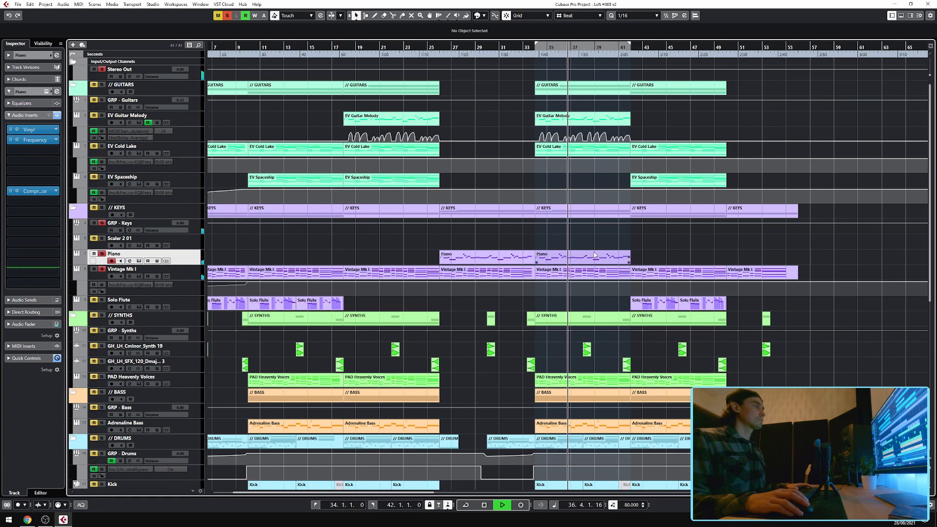
{"action": "key", "text": "space"}
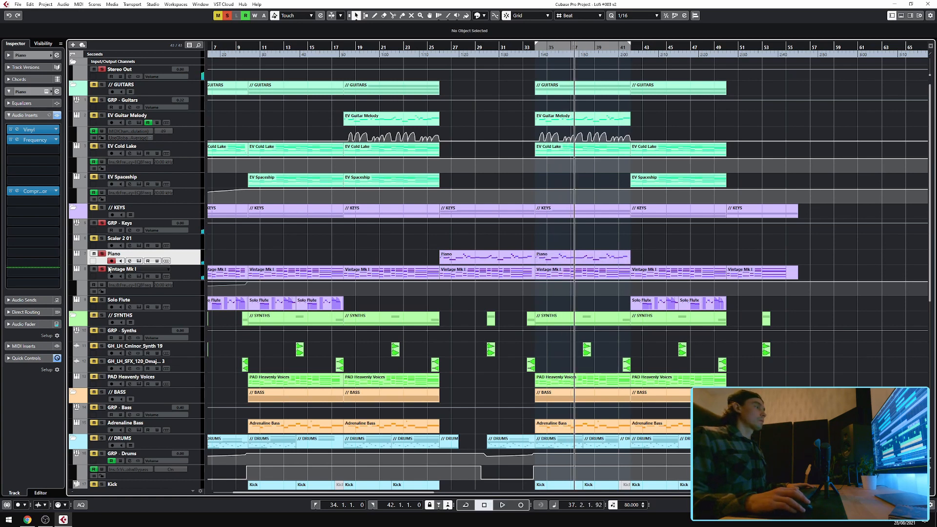
Open the Piano track's Kontakt instrument to view the Romantic Piano patch, then close it.
{"action": "left_click", "coordinate": [46, 92]}
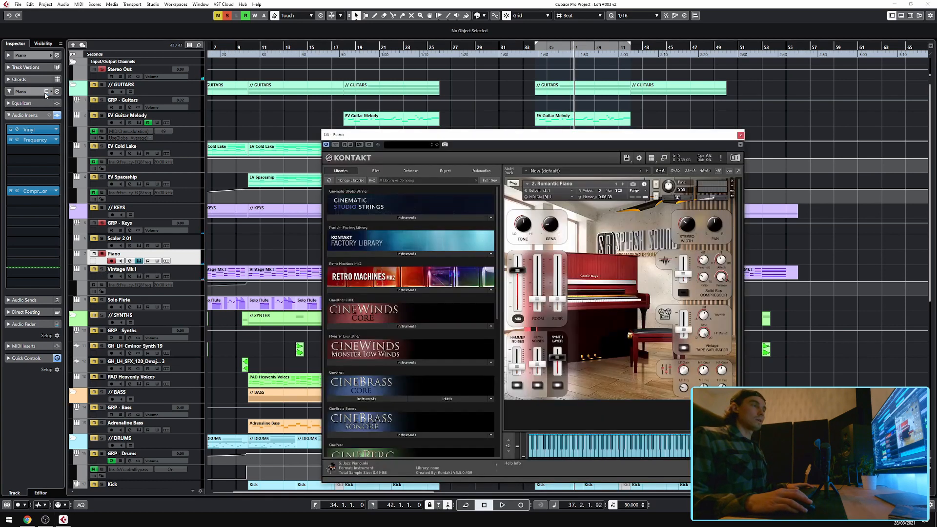
{"action": "left_click_drag", "start_coordinate": [536, 139], "coordinate": [552, 97]}
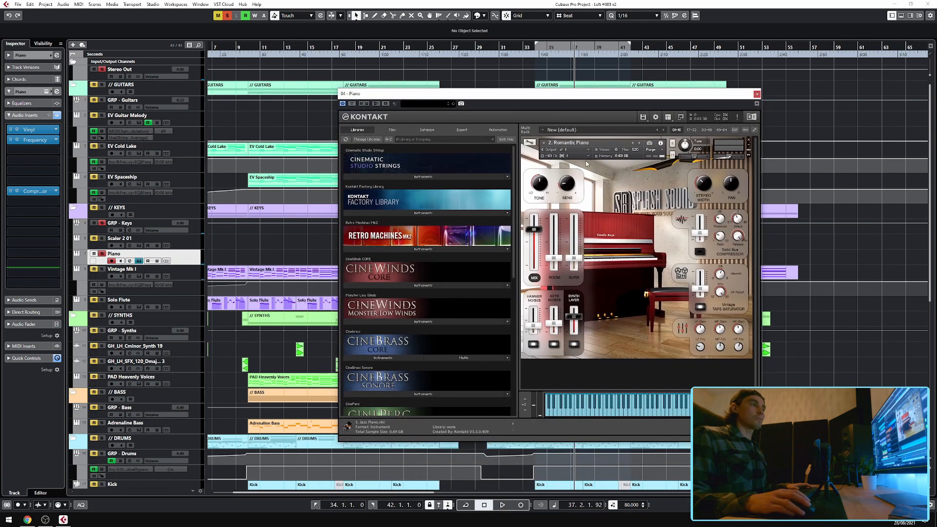
{"action": "key", "text": "Escape"}
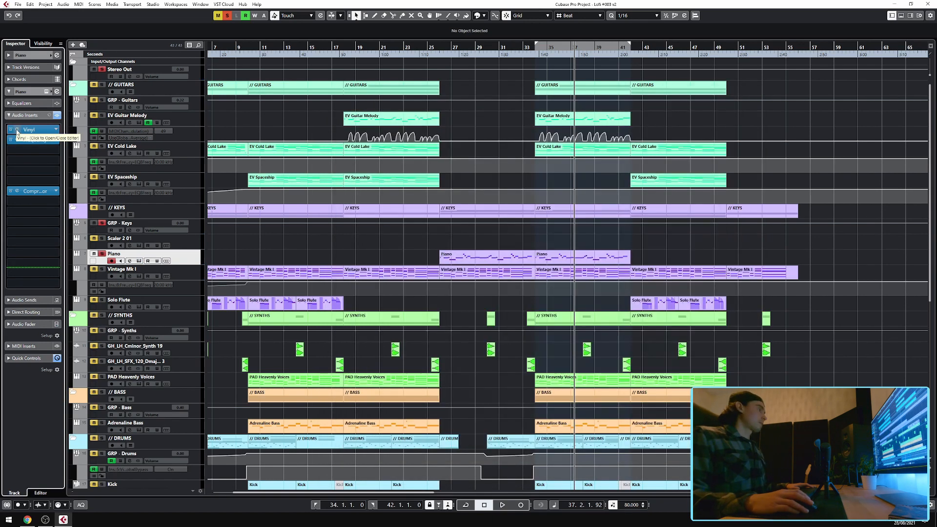
Open the Piano's Vinyl and Frequency inserts one after another to view their settings, closing each.
{"action": "left_click", "coordinate": [18, 131]}
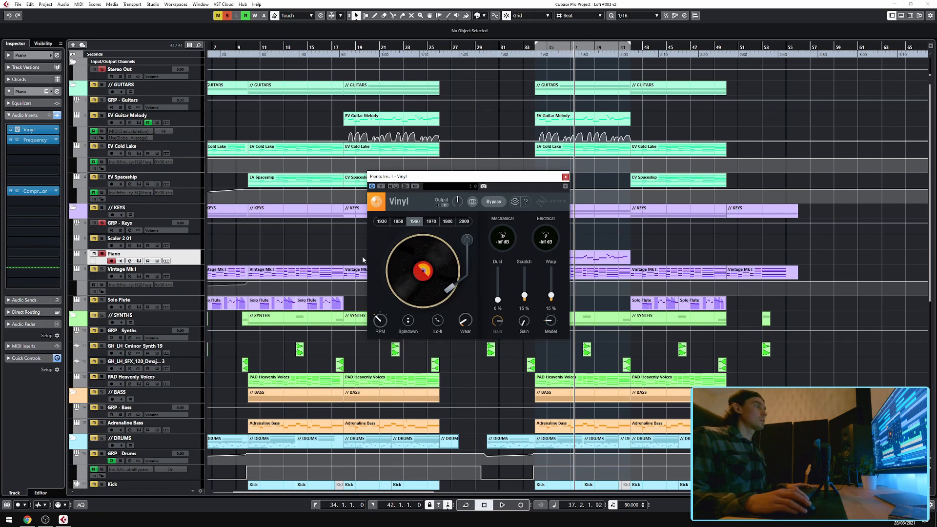
{"action": "key", "text": "Escape"}
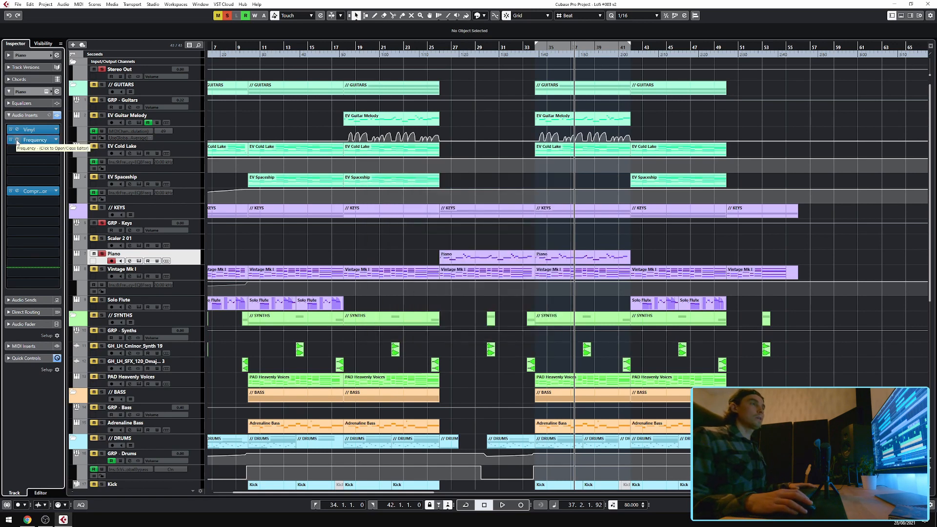
{"action": "left_click", "coordinate": [18, 140]}
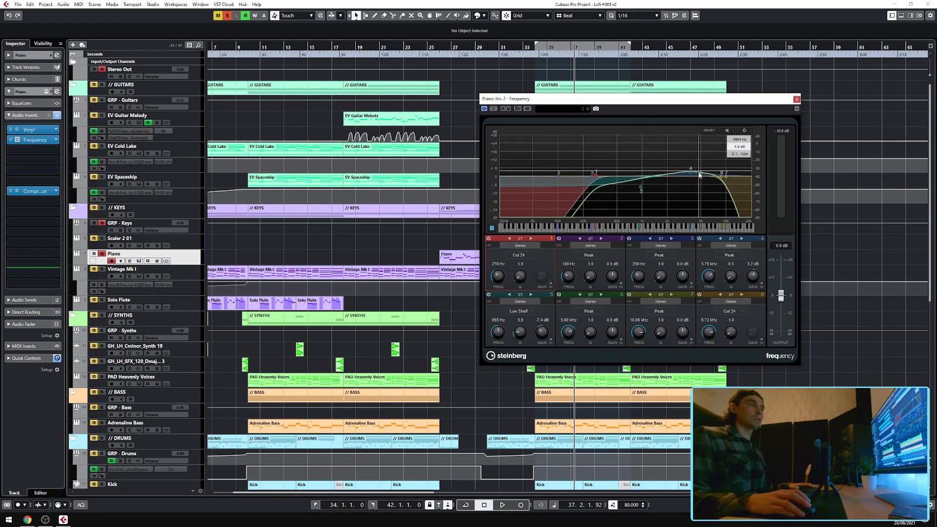
{"action": "left_click", "coordinate": [796, 99]}
Open the Piano's Compressor insert and play back while toggling solo on the Kick and Keys group, then close it.
{"action": "left_click", "coordinate": [17, 191]}
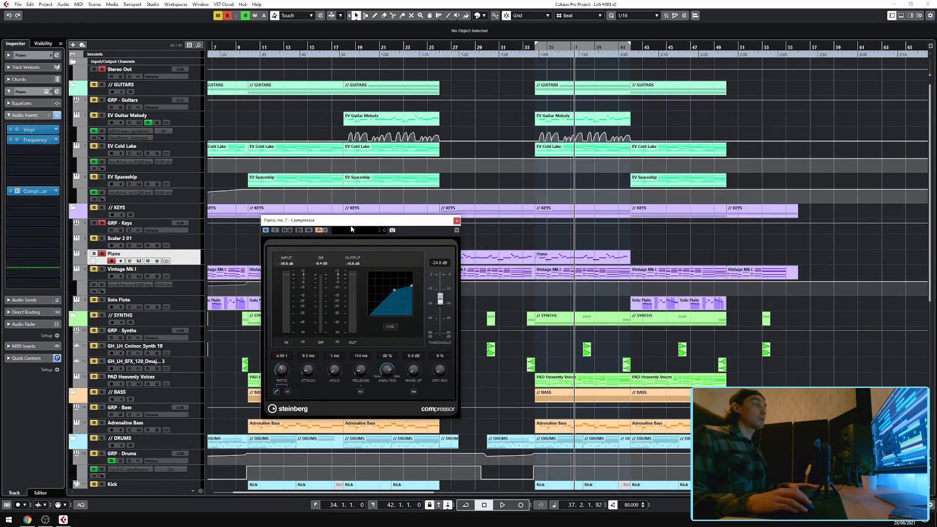
{"action": "left_click_drag", "start_coordinate": [339, 222], "coordinate": [356, 220]}
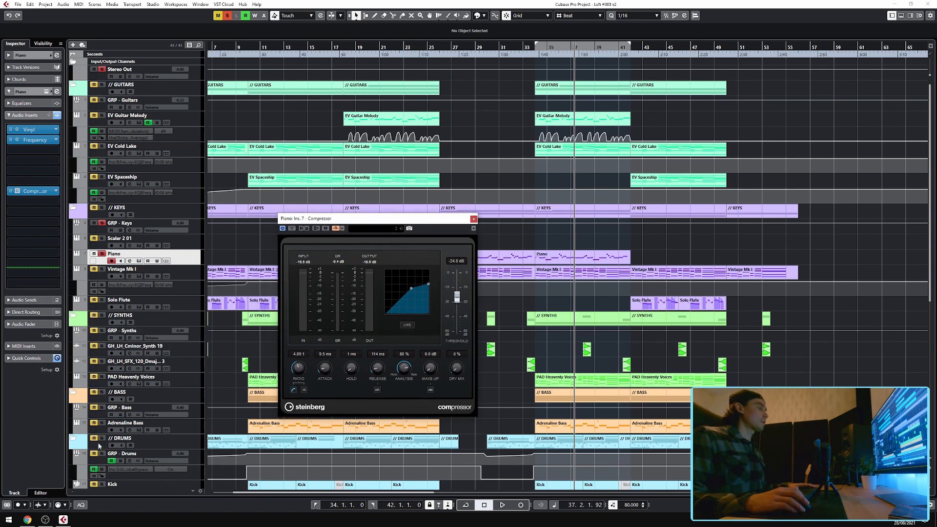
{"action": "left_click", "coordinate": [101, 483]}
{"action": "key", "text": "space"}
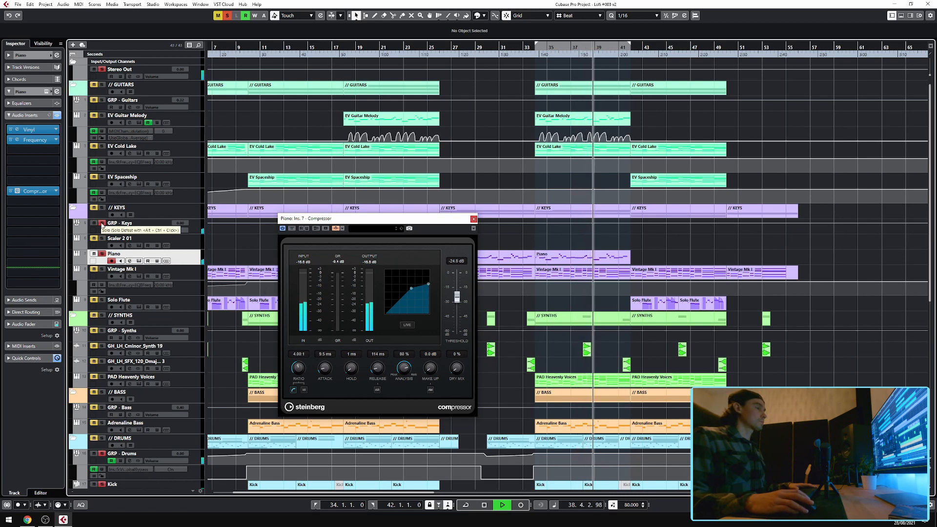
{"action": "left_click", "coordinate": [101, 223]}
{"action": "left_click", "coordinate": [474, 219]}
{"action": "key", "text": "space"}
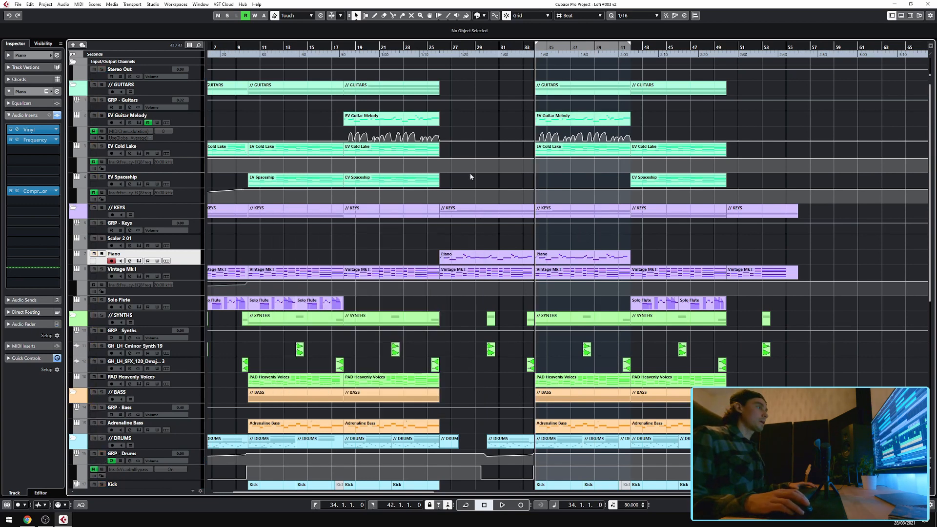
Select the EV Guitar Melody track and open its Kontakt Player instrument, then close it.
{"action": "left_click", "coordinate": [191, 119]}
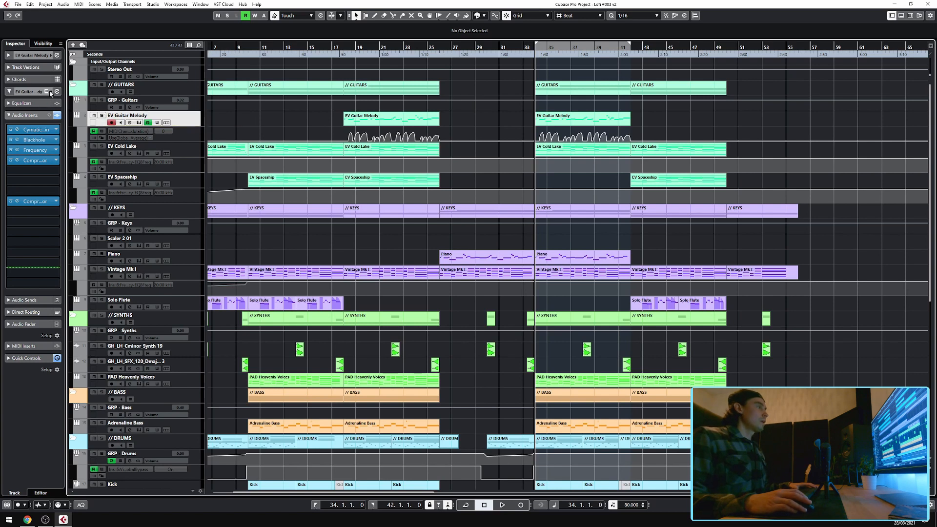
{"action": "left_click", "coordinate": [139, 122]}
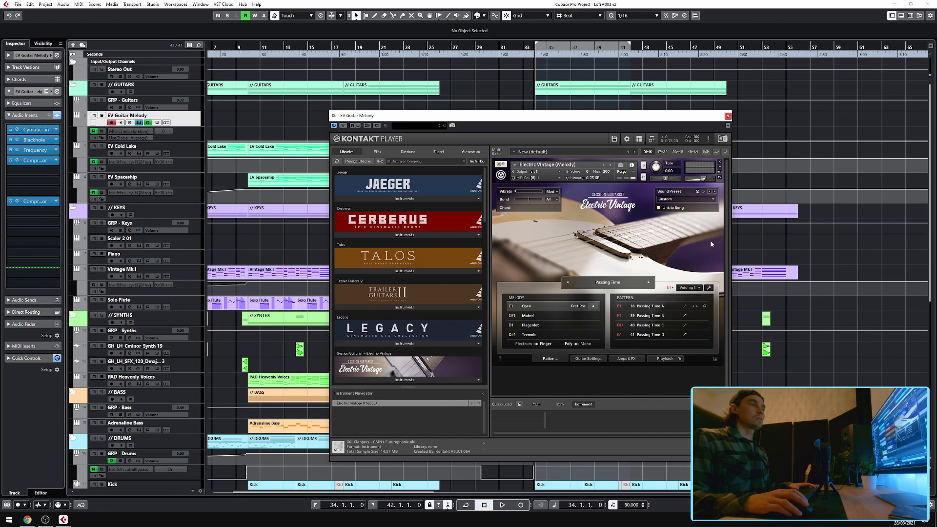
{"action": "left_click", "coordinate": [727, 116]}
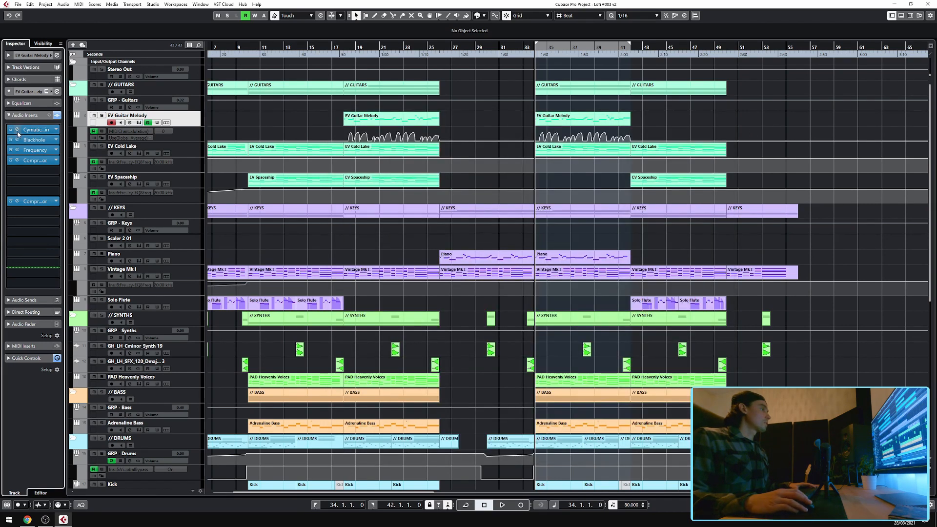
Open the EV Guitar Melody's Cymatics Origin, Blackhole and Frequency inserts in turn, closing each.
{"action": "left_click", "coordinate": [18, 130]}
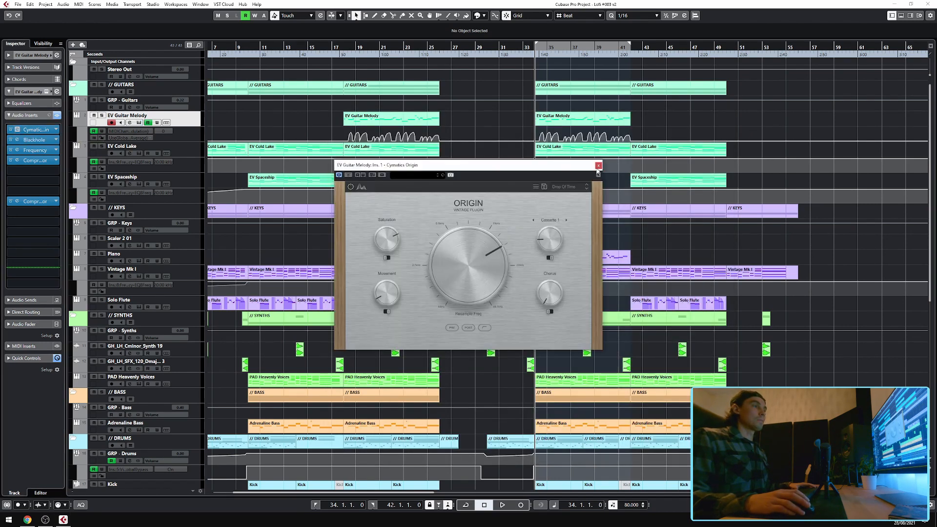
{"action": "left_click", "coordinate": [599, 166]}
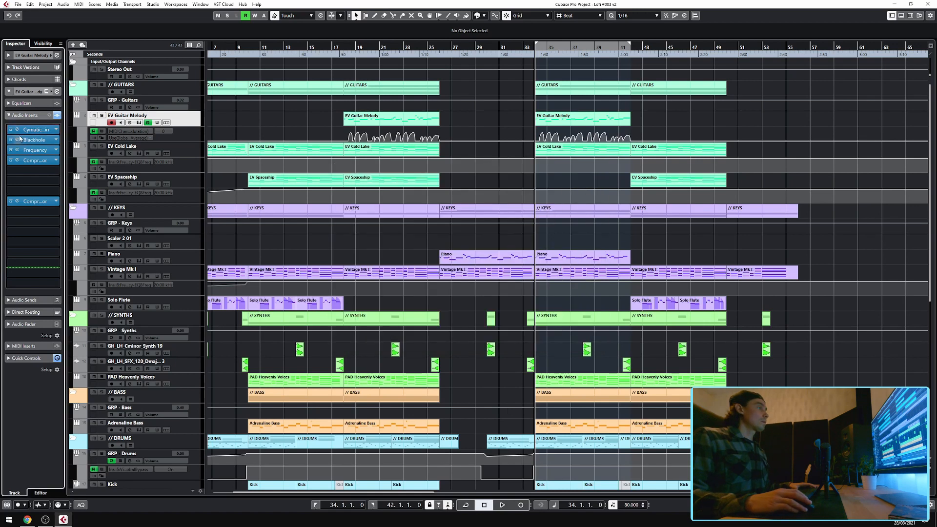
{"action": "left_click", "coordinate": [17, 140]}
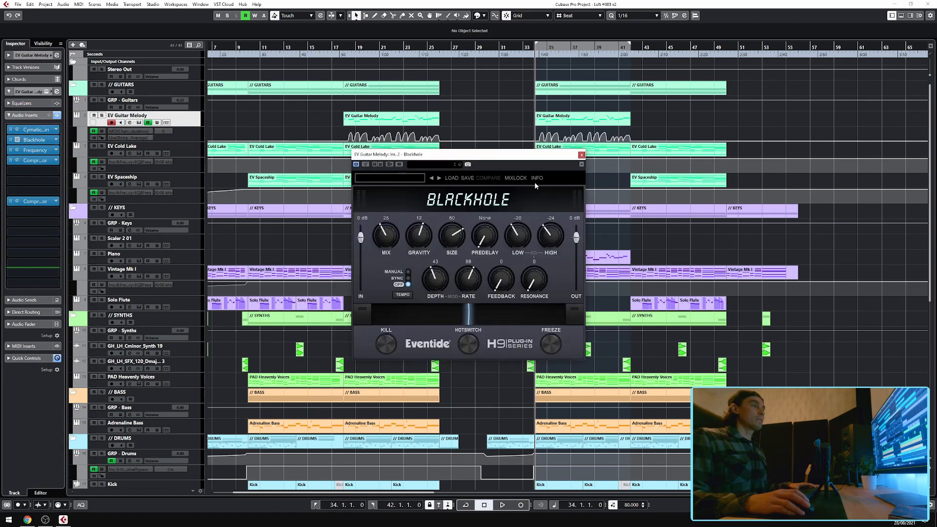
{"action": "left_click", "coordinate": [17, 149]}
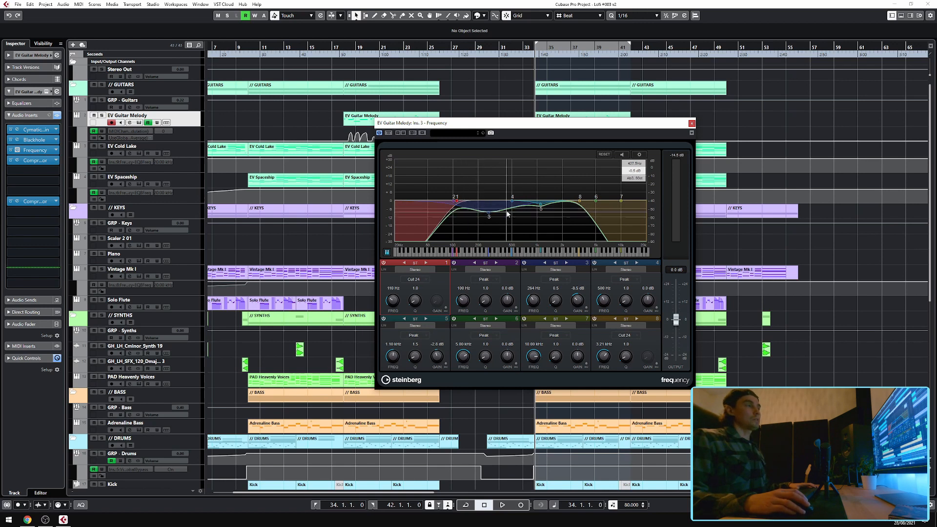
{"action": "left_click", "coordinate": [692, 123]}
View both Compressor inserts on the EV Guitar Melody track, closing each window.
{"action": "left_click", "coordinate": [17, 160]}
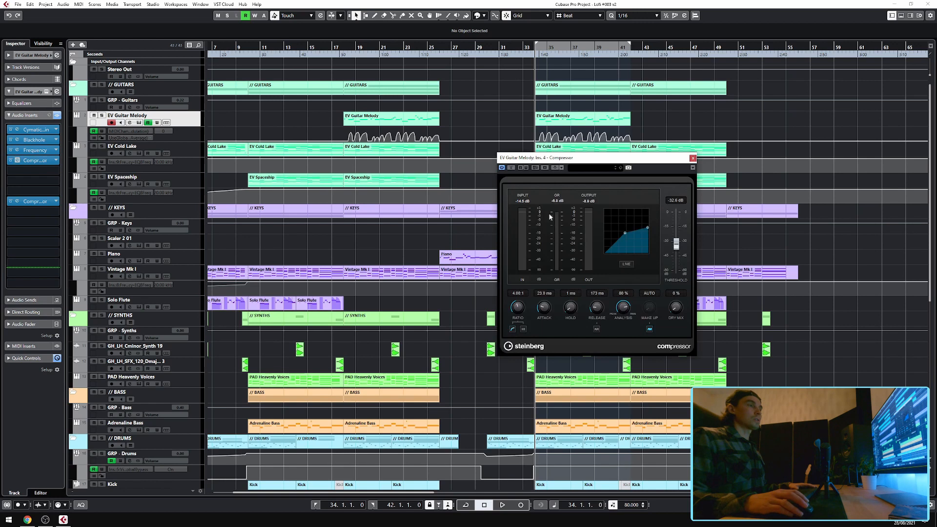
{"action": "left_click", "coordinate": [693, 158]}
{"action": "left_click", "coordinate": [17, 201]}
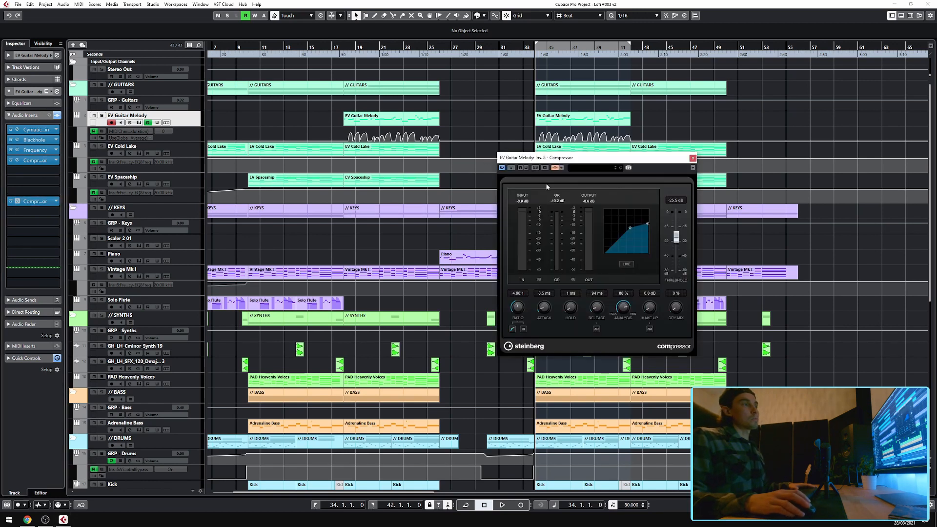
{"action": "left_click", "coordinate": [693, 159]}
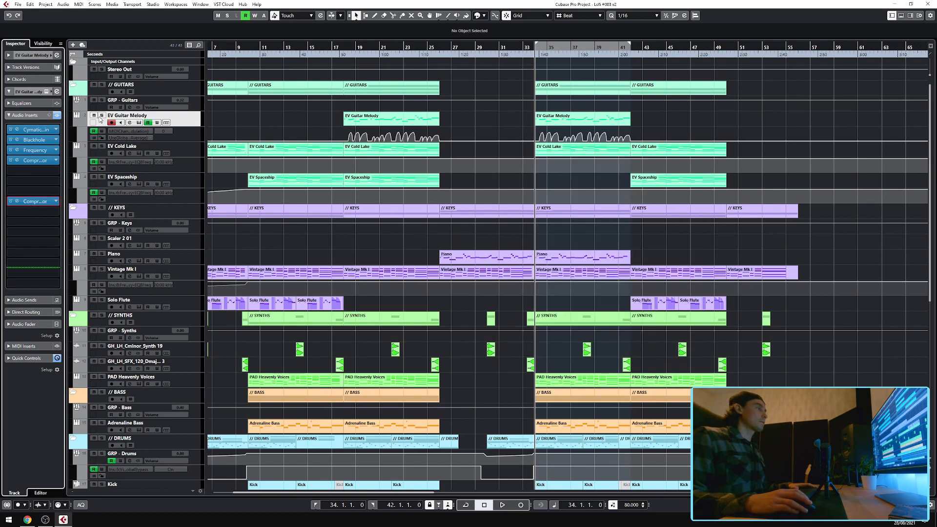
Solo the EV Guitar Melody track and play back the section briefly.
{"action": "left_click", "coordinate": [101, 116]}
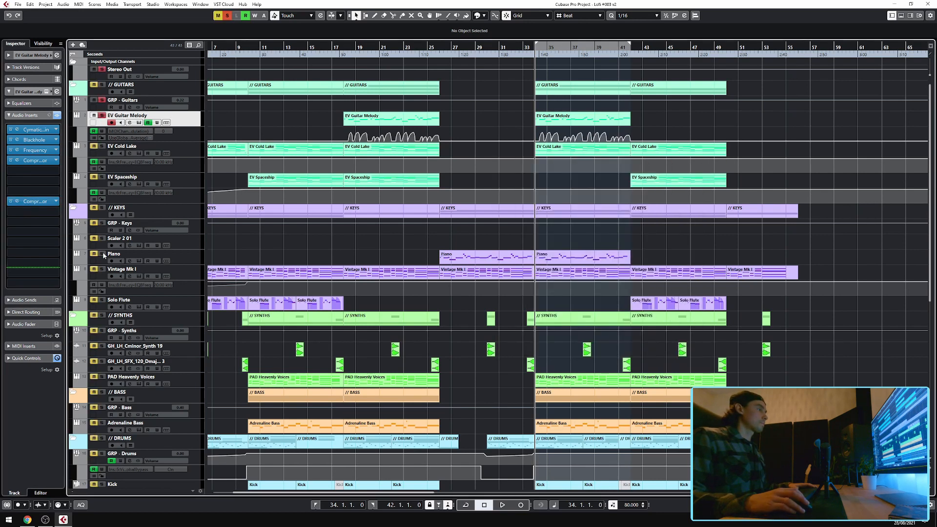
{"action": "key", "text": "space"}
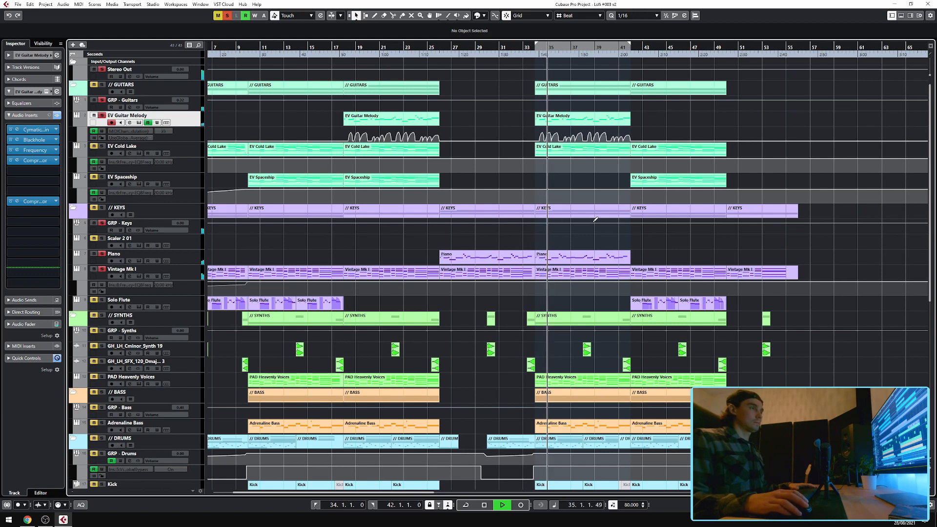
{"action": "key", "text": "space"}
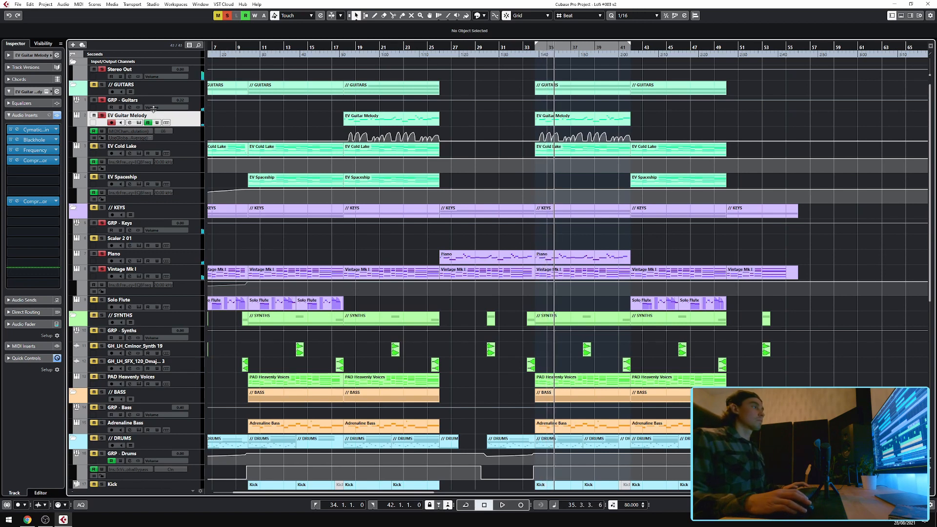
Toggle solo on the Keys group and select the EV Cold Lake track.
{"action": "scroll", "coordinate": [585, 97], "scroll_direction": "up", "scroll_amount": 5}
{"action": "scroll", "coordinate": [471, 133], "scroll_direction": "up", "scroll_amount": 4}
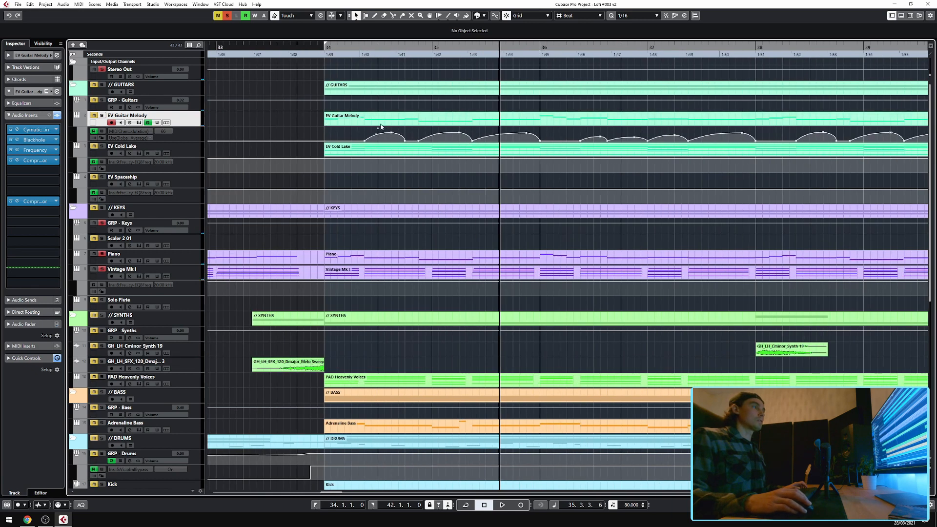
{"action": "left_click", "coordinate": [102, 223]}
{"action": "scroll", "coordinate": [362, 163], "scroll_direction": "down", "scroll_amount": 8}
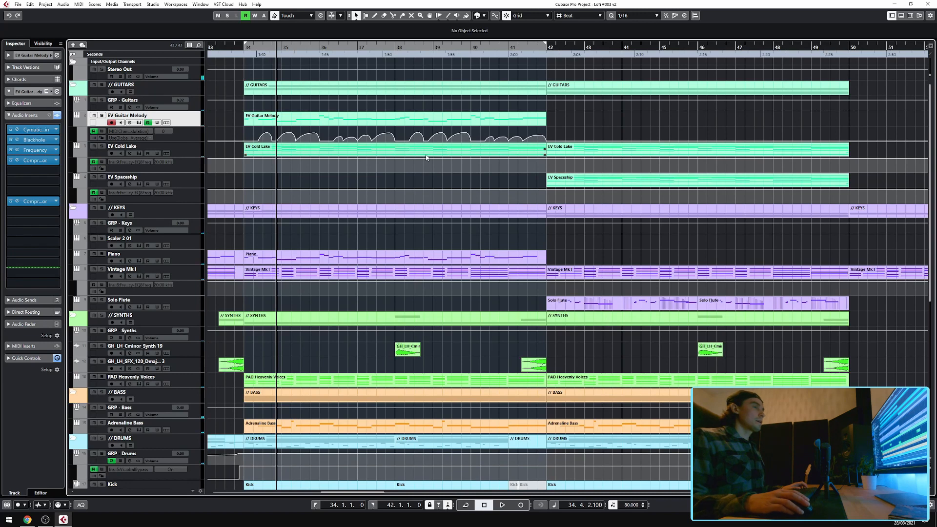
{"action": "scroll", "coordinate": [425, 157], "scroll_direction": "down", "scroll_amount": 3}
{"action": "left_click", "coordinate": [174, 146]}
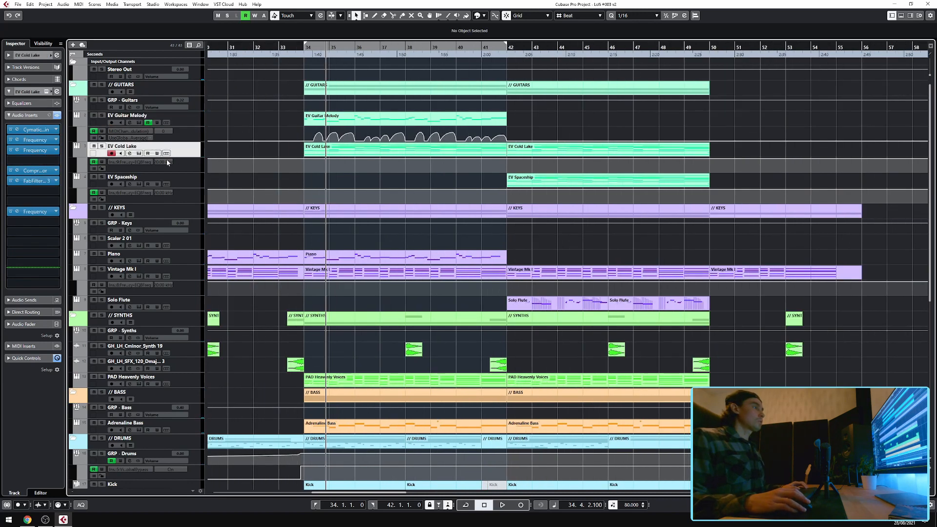
Open the EV Cold Lake Kontakt Player instrument, close it, and play back briefly.
{"action": "left_click", "coordinate": [46, 92]}
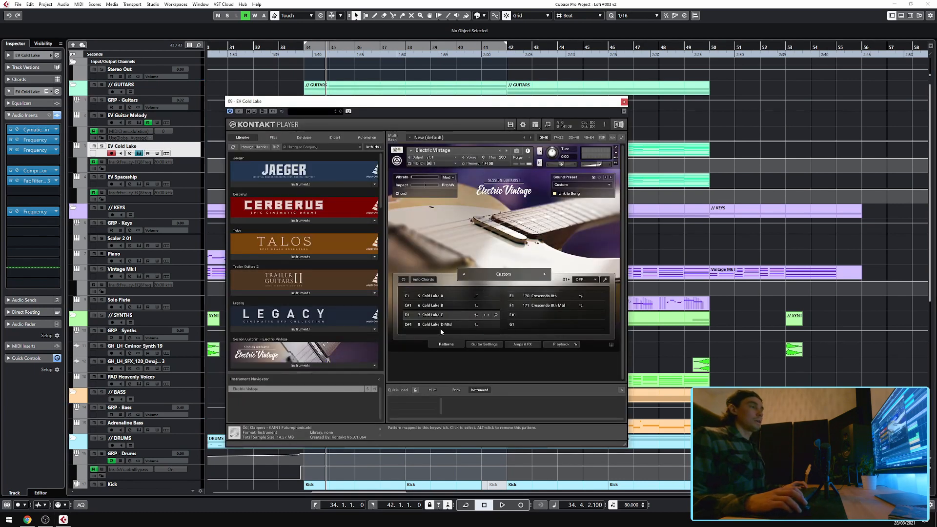
{"action": "left_click", "coordinate": [624, 101]}
{"action": "key", "text": "space"}
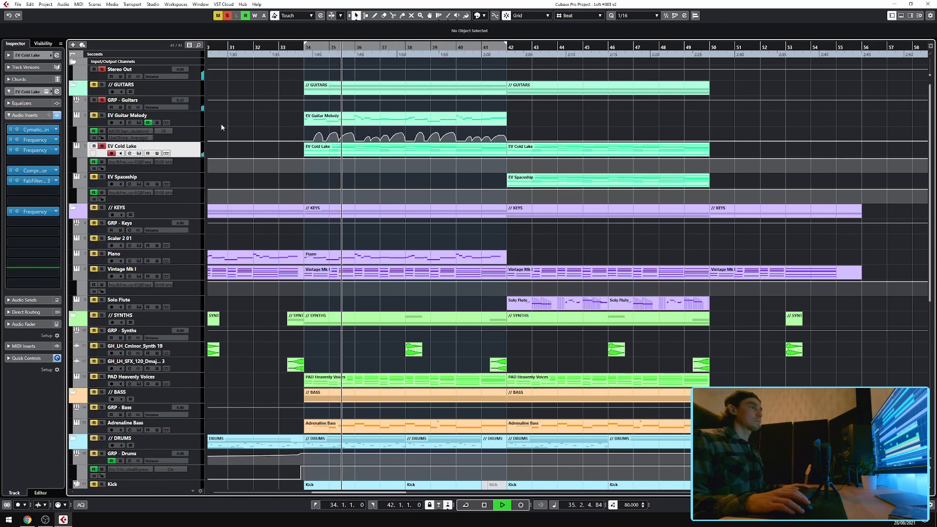
{"action": "key", "text": "space"}
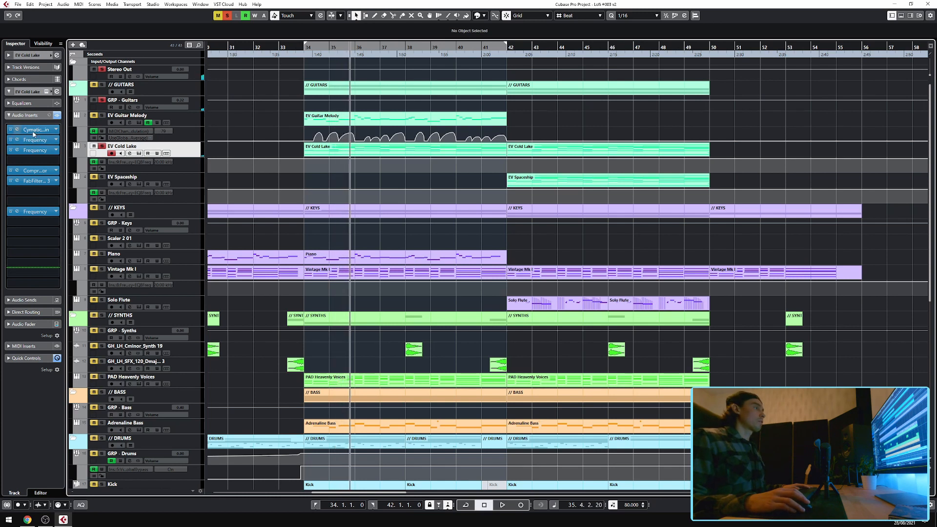
Open the EV Cold Lake's Cymatics Origin and first Frequency inserts to view them, closing each.
{"action": "left_click", "coordinate": [18, 131]}
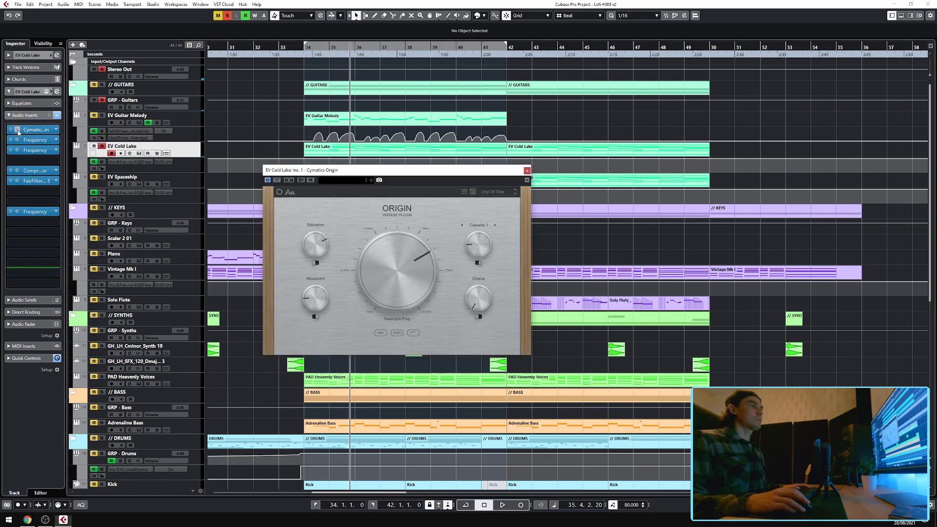
{"action": "left_click", "coordinate": [526, 170]}
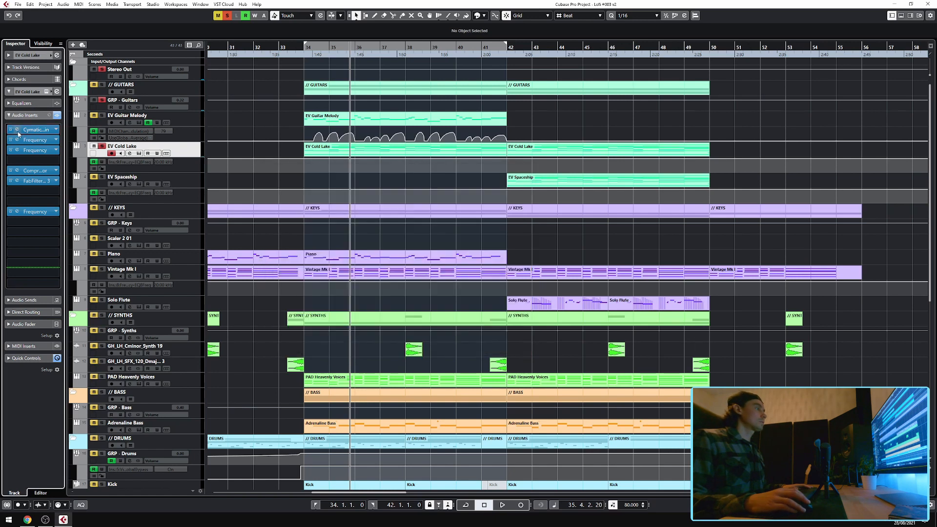
{"action": "left_click", "coordinate": [18, 140]}
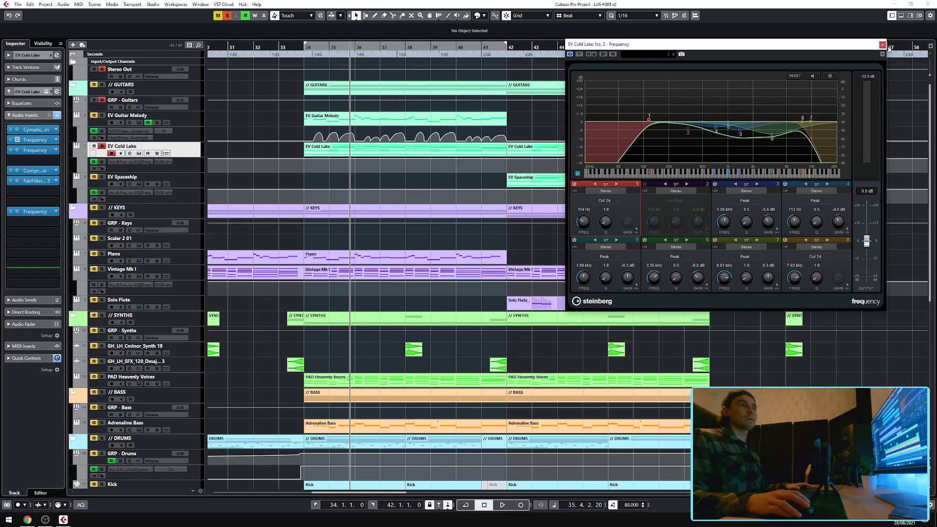
{"action": "left_click", "coordinate": [883, 45]}
Open the second Frequency insert on the EV Cold Lake track.
{"action": "left_click", "coordinate": [16, 150]}
{"action": "left_click", "coordinate": [16, 150]}
{"action": "left_click", "coordinate": [16, 150]}
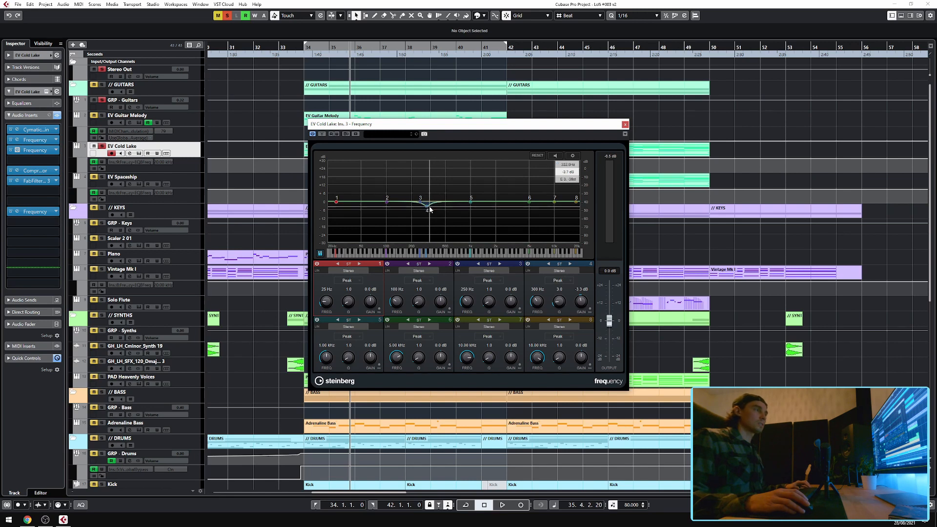
Close the Frequency insert, then open the EV Cold Lake's Compressor insert to view it and close it.
{"action": "left_click", "coordinate": [624, 125]}
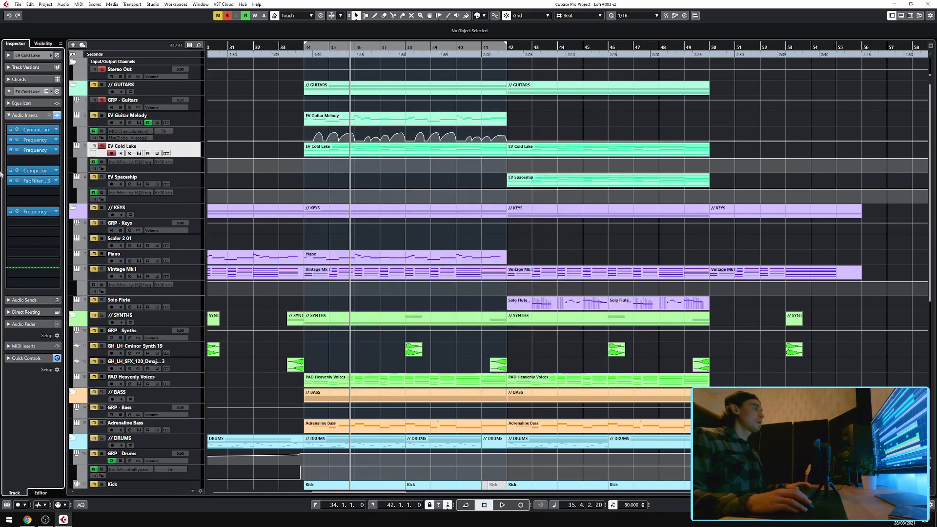
{"action": "left_click", "coordinate": [17, 171]}
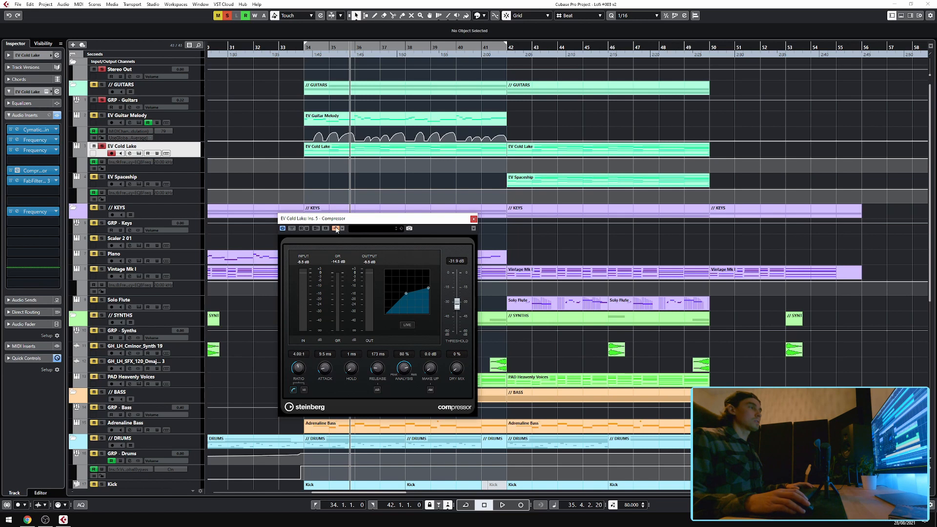
{"action": "left_click", "coordinate": [474, 219]}
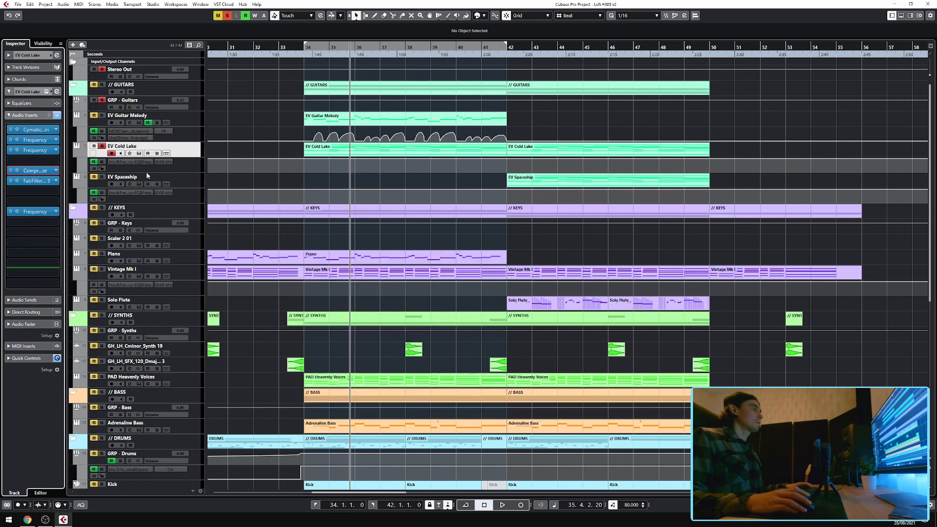
Open the EV Cold Lake's FabFilter Pro-Q 3 insert, play back briefly while viewing it, and close it.
{"action": "left_click", "coordinate": [17, 181]}
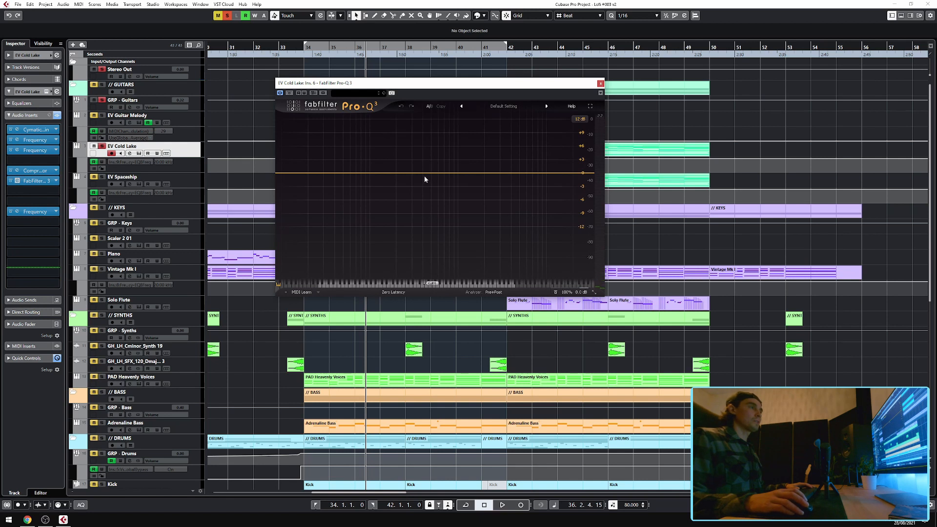
{"action": "key", "text": "space"}
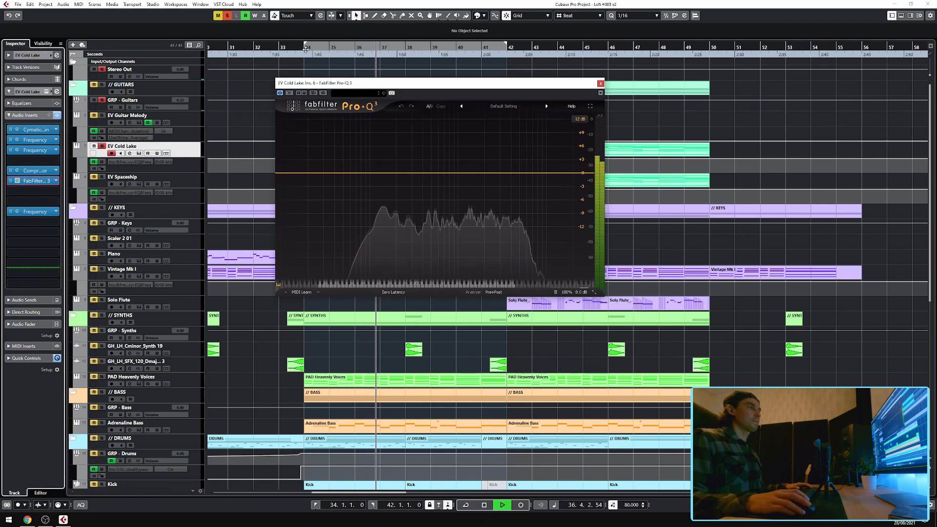
{"action": "key", "text": "space"}
{"action": "left_click", "coordinate": [17, 181]}
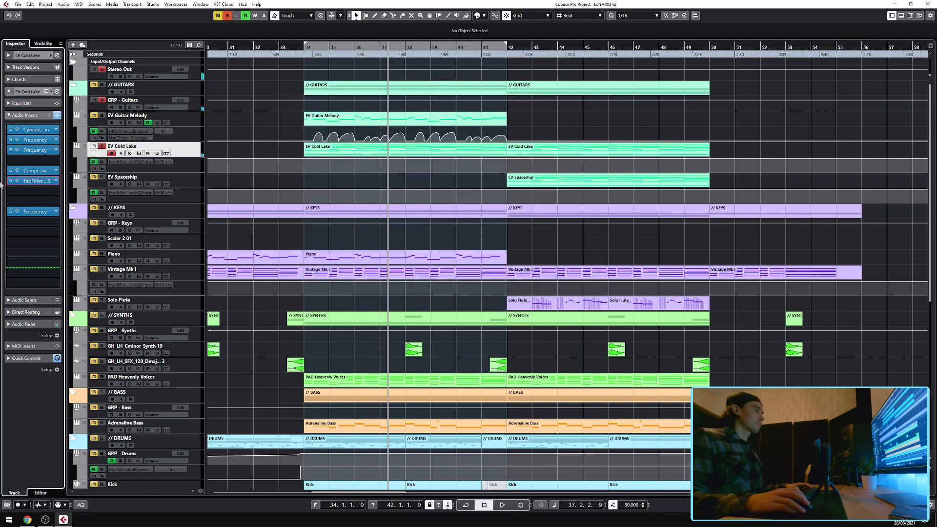
Open and close the EV Cold Lake's last Frequency insert, then move the playback position to bar 18.
{"action": "left_click", "coordinate": [17, 213]}
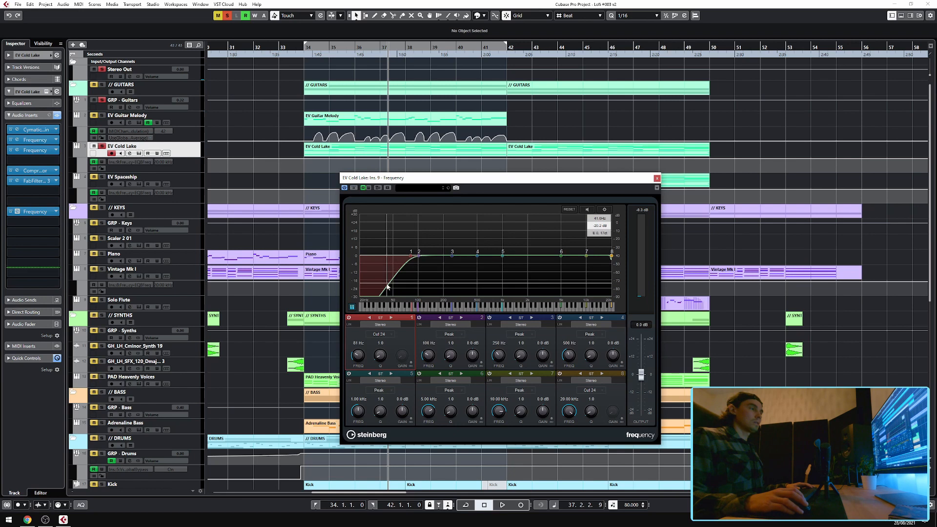
{"action": "left_click", "coordinate": [656, 179]}
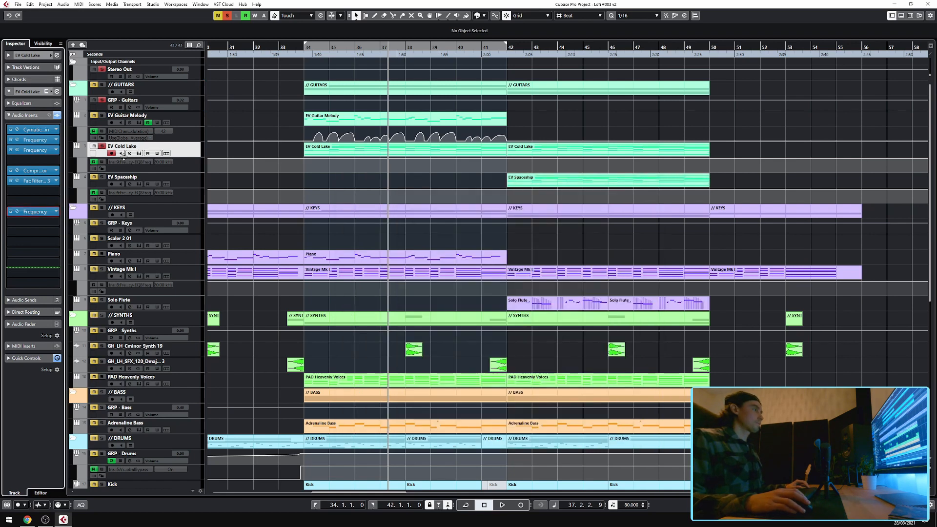
{"action": "scroll", "coordinate": [542, 169], "scroll_direction": "left", "scroll_amount": 10}
{"action": "left_click", "coordinate": [408, 48]}
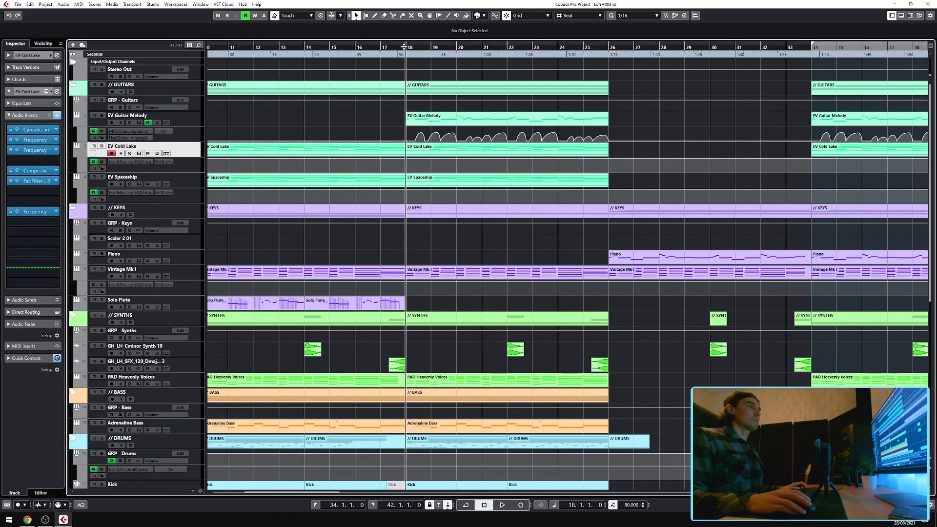
Select the EV Spaceship track and open its Kontakt Player instrument to view it, then close it.
{"action": "left_click", "coordinate": [120, 179]}
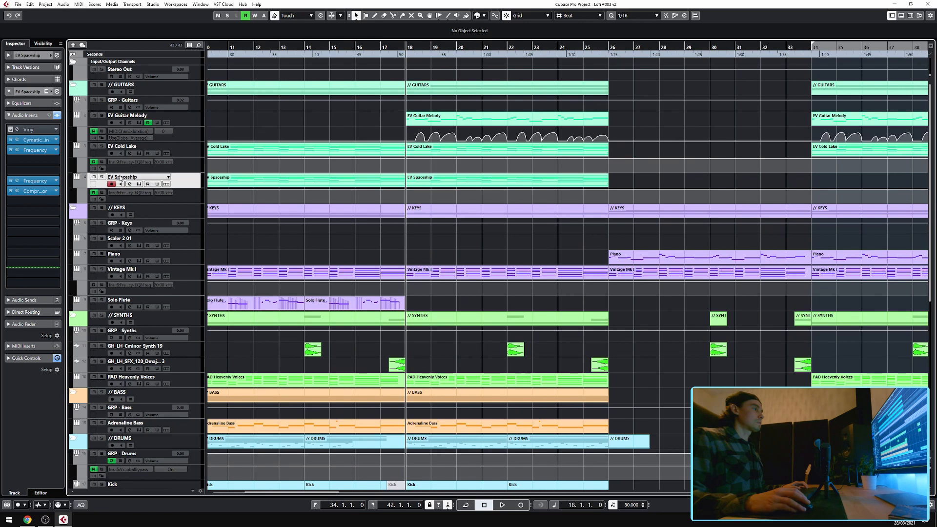
{"action": "left_click", "coordinate": [46, 92]}
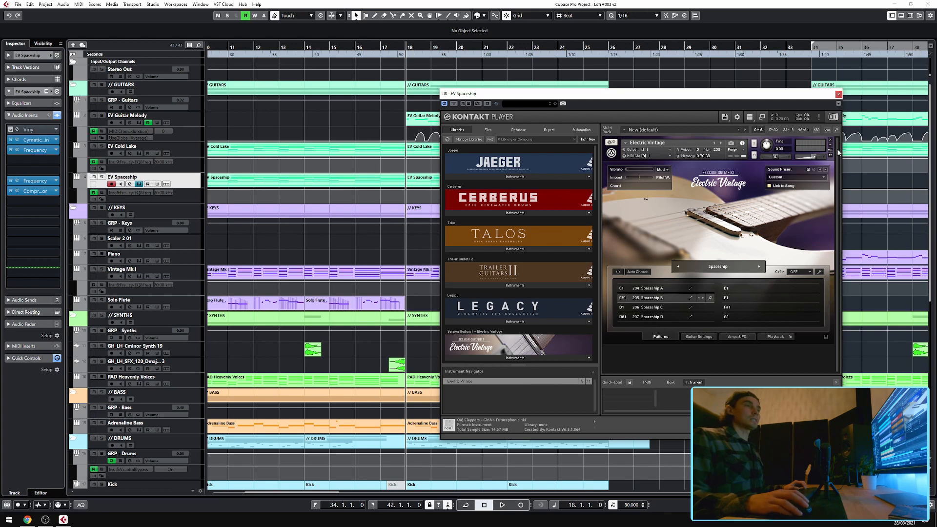
{"action": "left_click", "coordinate": [839, 94]}
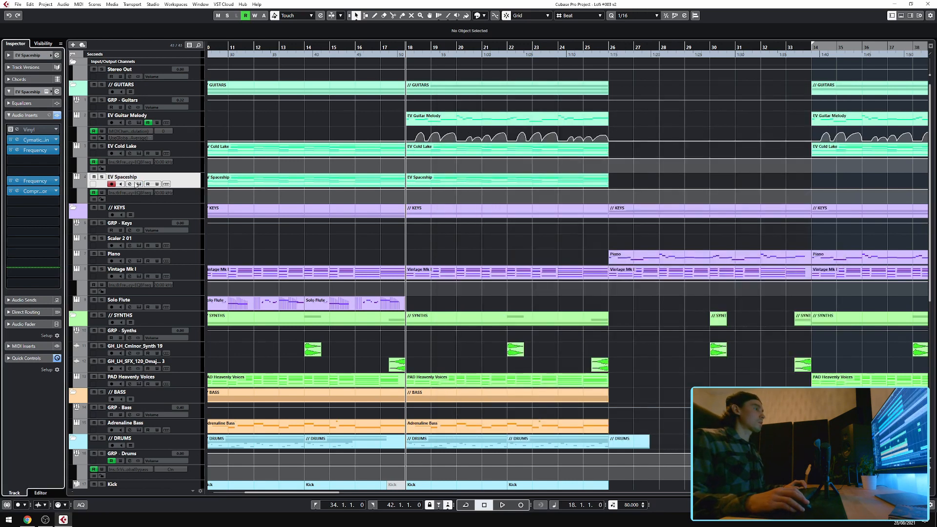
Solo the EV Spaceship track, play back briefly, and turn its solo off again.
{"action": "left_click", "coordinate": [102, 177]}
{"action": "key", "text": "space"}
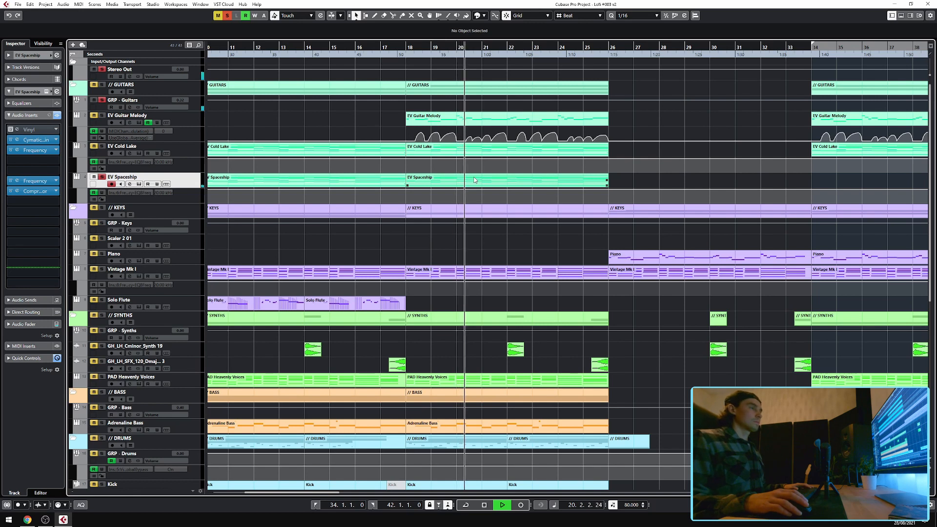
{"action": "key", "text": "space"}
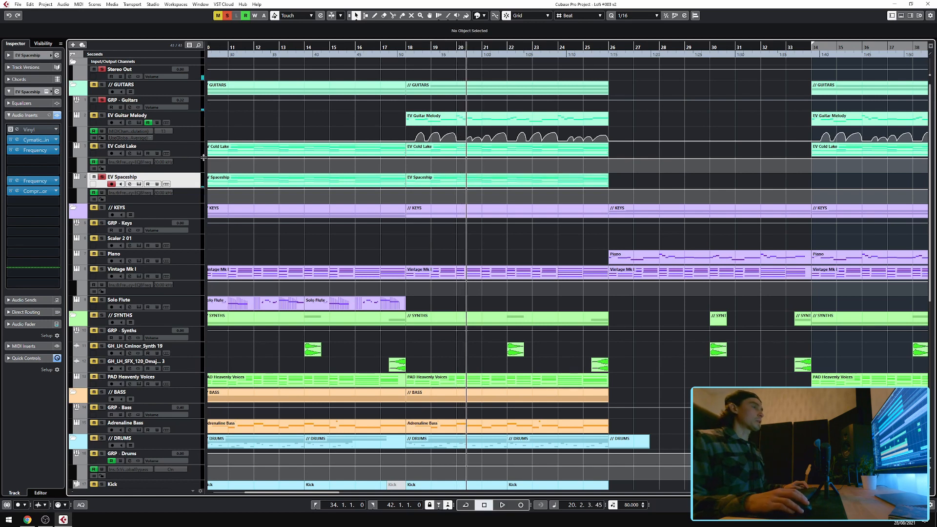
{"action": "left_click", "coordinate": [101, 177]}
Open the EV Spaceship's Cymatics Origin and first Frequency inserts to view them, closing each.
{"action": "left_click", "coordinate": [17, 141]}
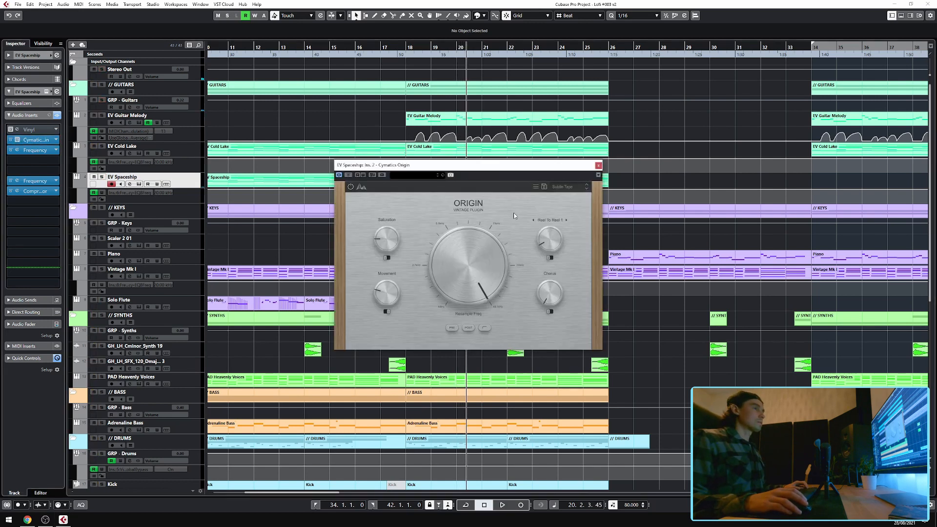
{"action": "left_click", "coordinate": [598, 166]}
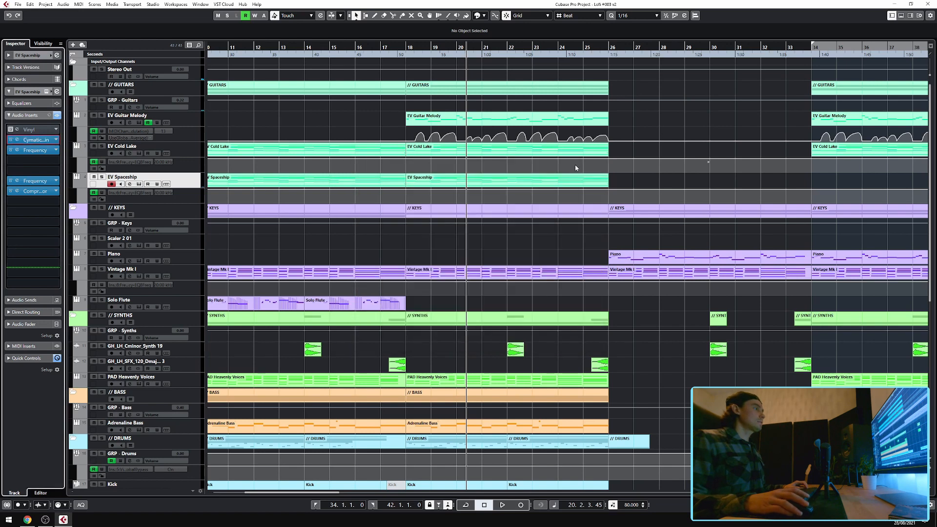
{"action": "left_click", "coordinate": [17, 150]}
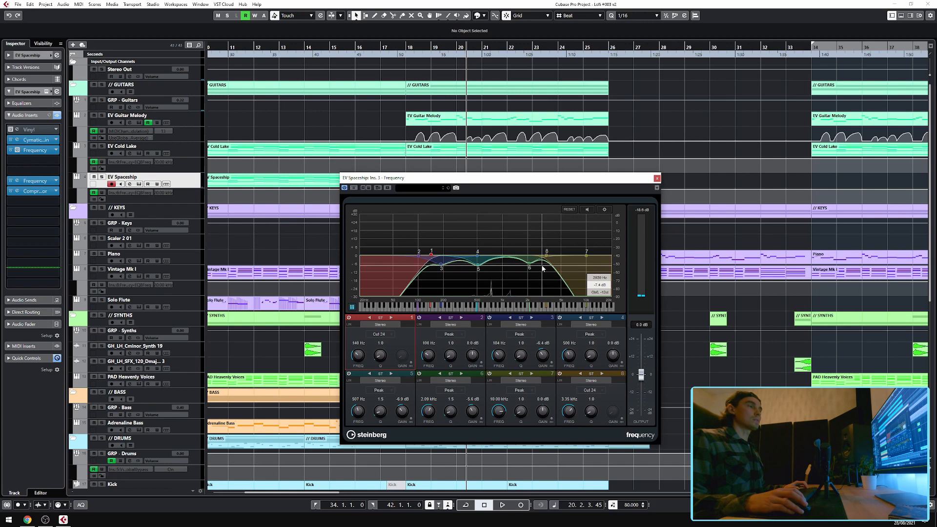
{"action": "left_click", "coordinate": [657, 178]}
Open the EV Spaceship's second Frequency insert, scroll across the arrangement, and close the insert.
{"action": "left_click", "coordinate": [17, 180]}
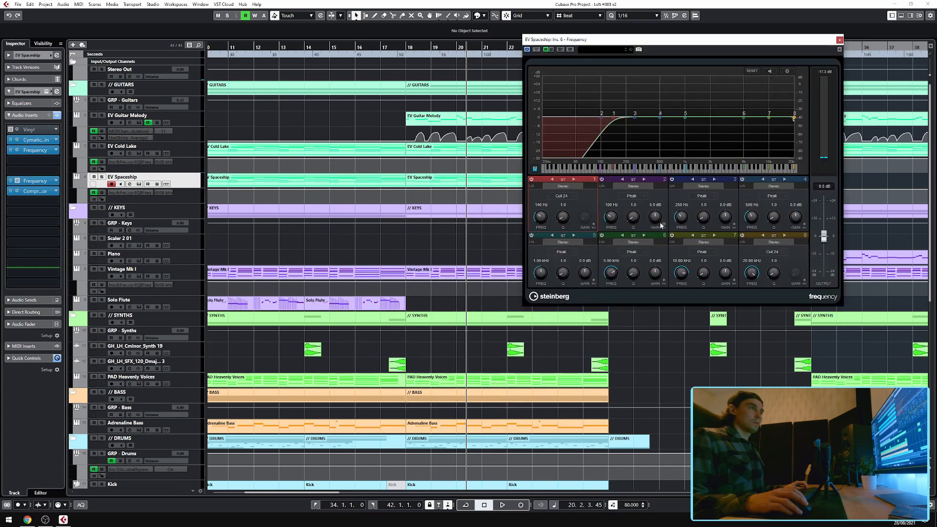
{"action": "scroll", "coordinate": [423, 169], "scroll_direction": "down", "scroll_amount": 3}
{"action": "scroll", "coordinate": [401, 172], "scroll_direction": "left", "scroll_amount": 2}
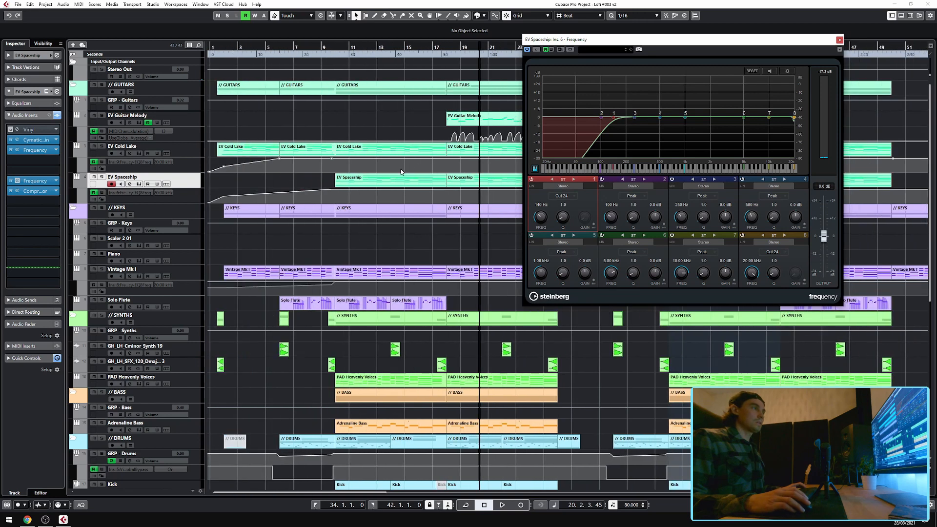
{"action": "scroll", "coordinate": [441, 182], "scroll_direction": "right", "scroll_amount": 1}
{"action": "scroll", "coordinate": [441, 182], "scroll_direction": "up", "scroll_amount": 1}
{"action": "scroll", "coordinate": [441, 183], "scroll_direction": "right", "scroll_amount": 2}
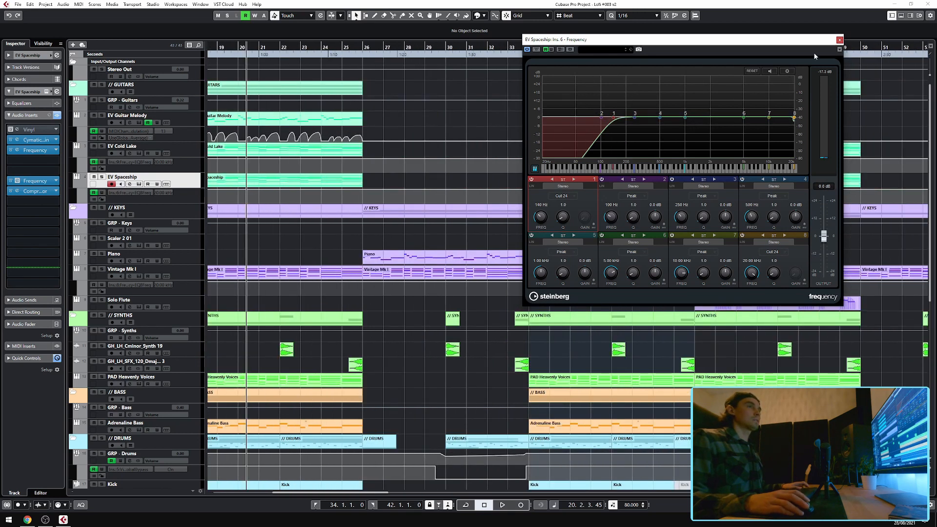
{"action": "left_click", "coordinate": [839, 40]}
Select the GRP - Guitars group track, show its Inserts section, and open and close its Frequency insert.
{"action": "left_click", "coordinate": [20, 193]}
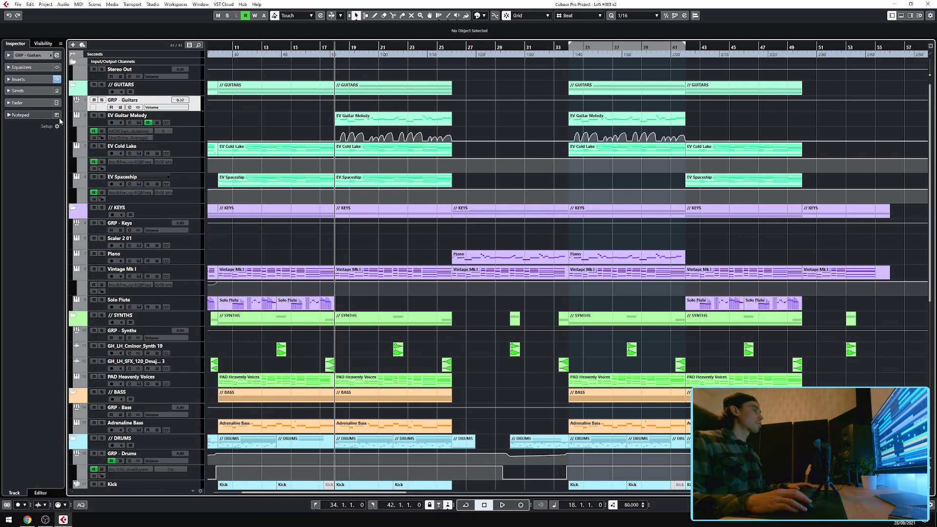
{"action": "left_click", "coordinate": [28, 79]}
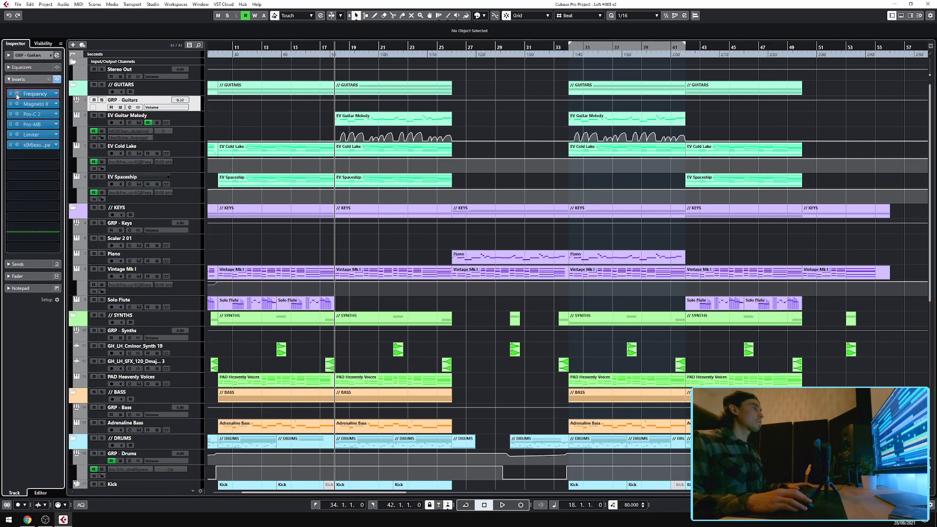
{"action": "left_click", "coordinate": [32, 92]}
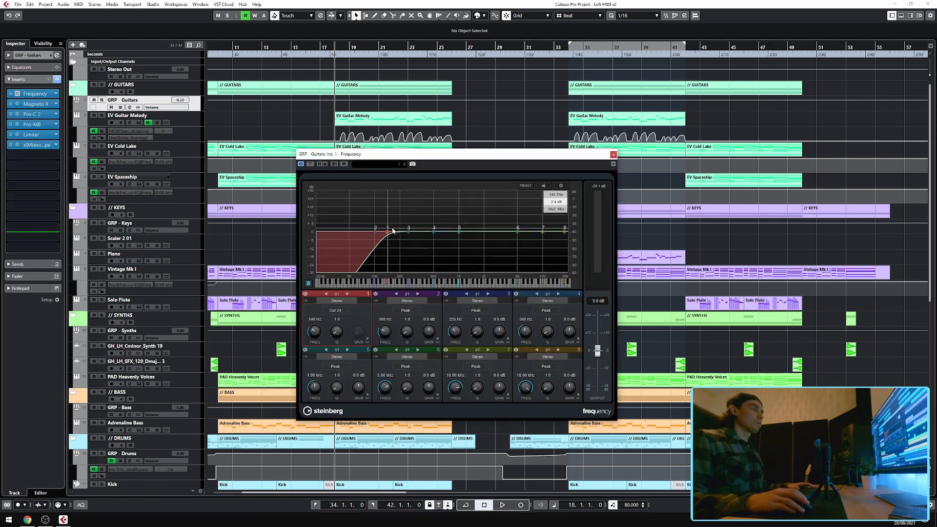
{"action": "left_click", "coordinate": [613, 154]}
Open the GRP - Guitars' Magneto II and Pro-C 2 inserts to view them, closing each.
{"action": "left_click", "coordinate": [17, 104]}
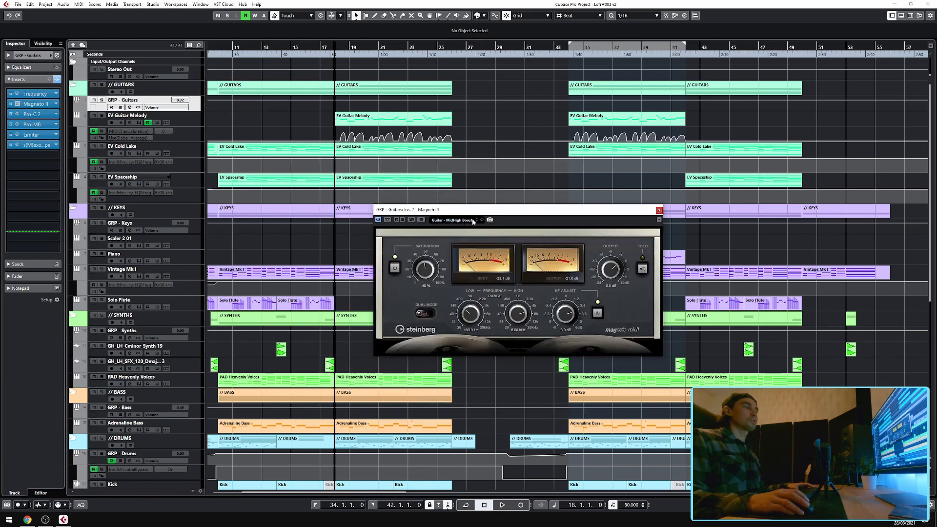
{"action": "left_click", "coordinate": [658, 211]}
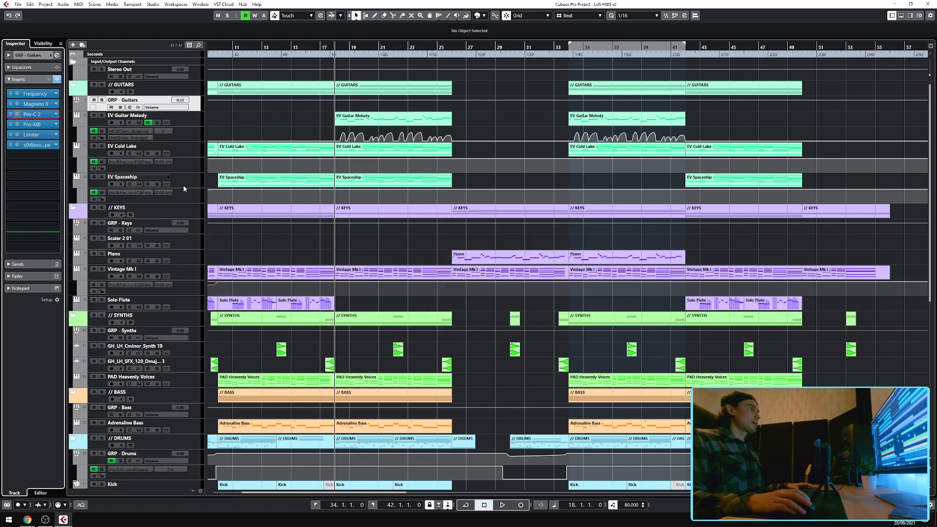
{"action": "left_click_drag", "start_coordinate": [416, 166], "coordinate": [523, 120]}
{"action": "mouse_move", "coordinate": [360, 336]}
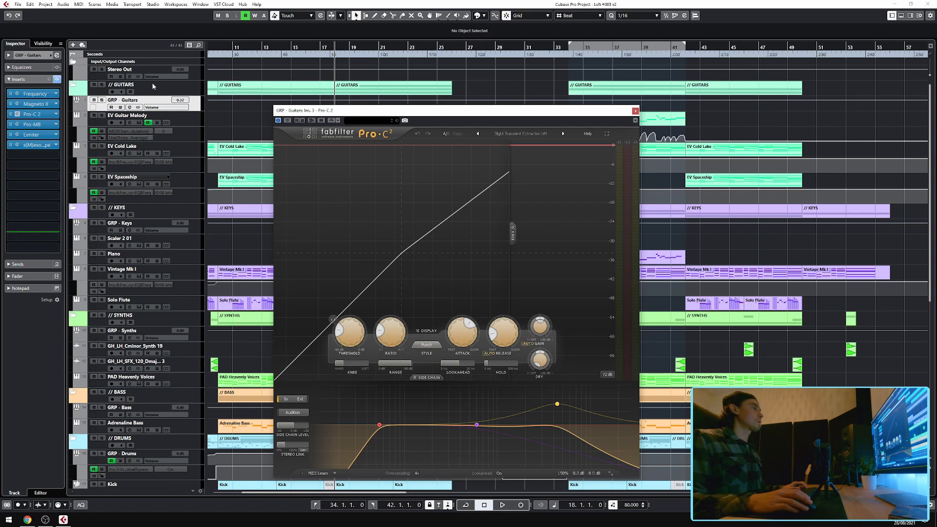
{"action": "left_click", "coordinate": [635, 110]}
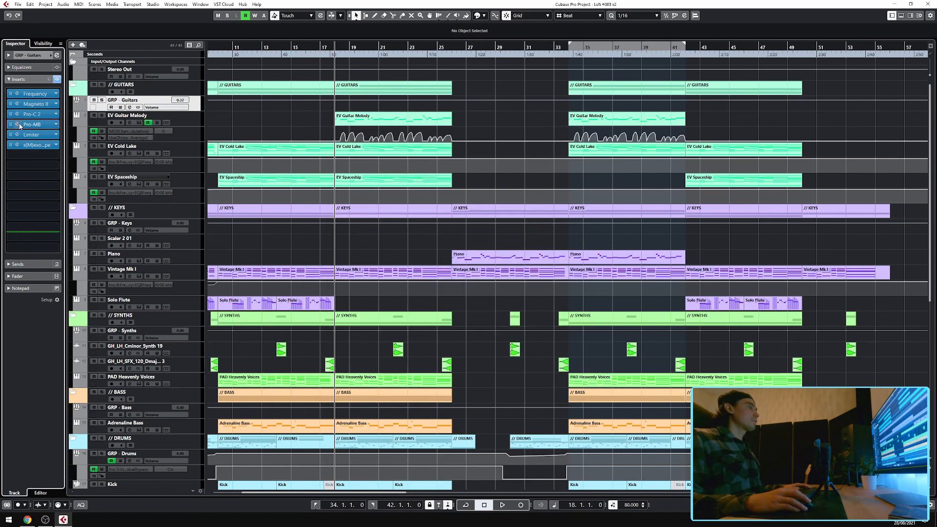
Open the GRP - Guitars' Pro-MB and Limiter inserts to view them, closing each.
{"action": "left_click", "coordinate": [19, 125]}
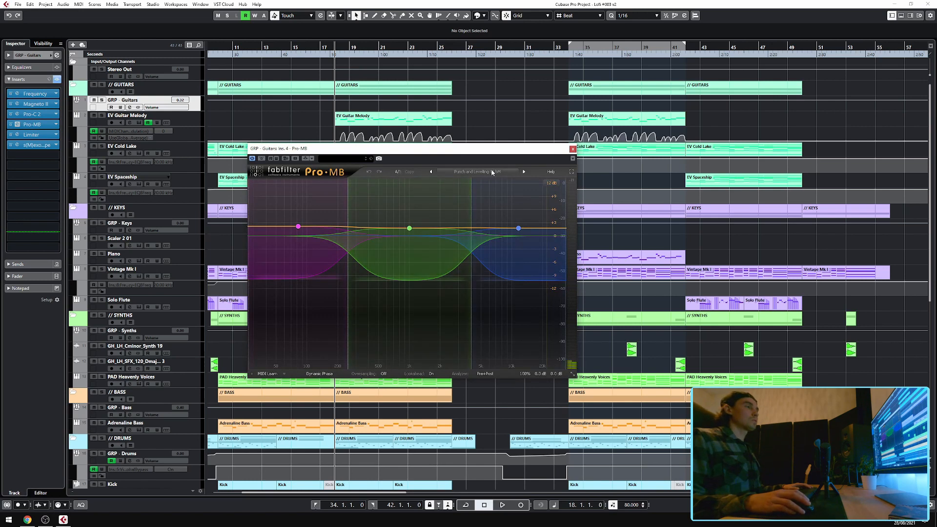
{"action": "left_click", "coordinate": [573, 148]}
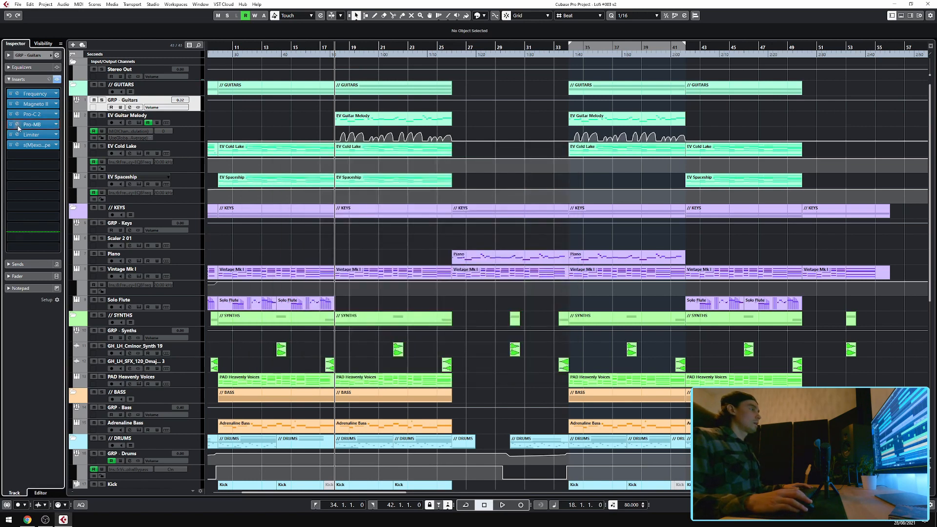
{"action": "left_click", "coordinate": [18, 134]}
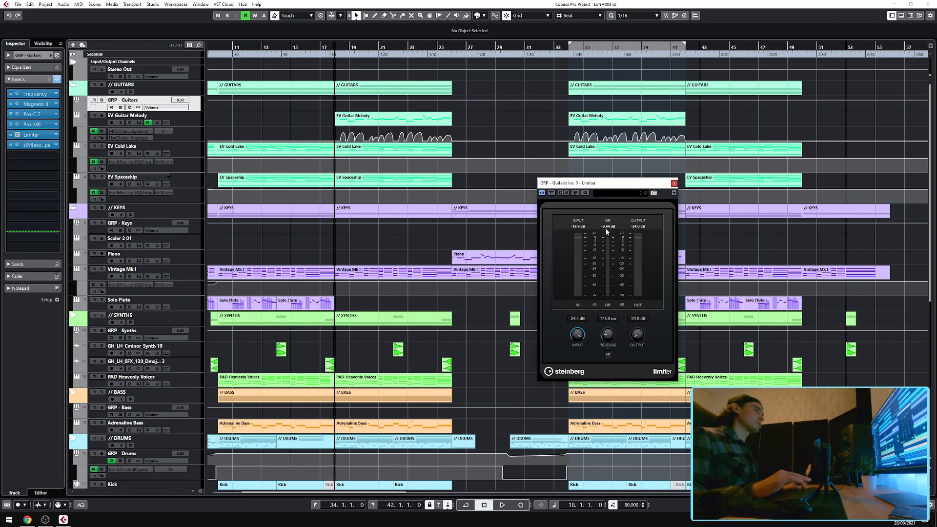
{"action": "key", "text": "ctrl+w"}
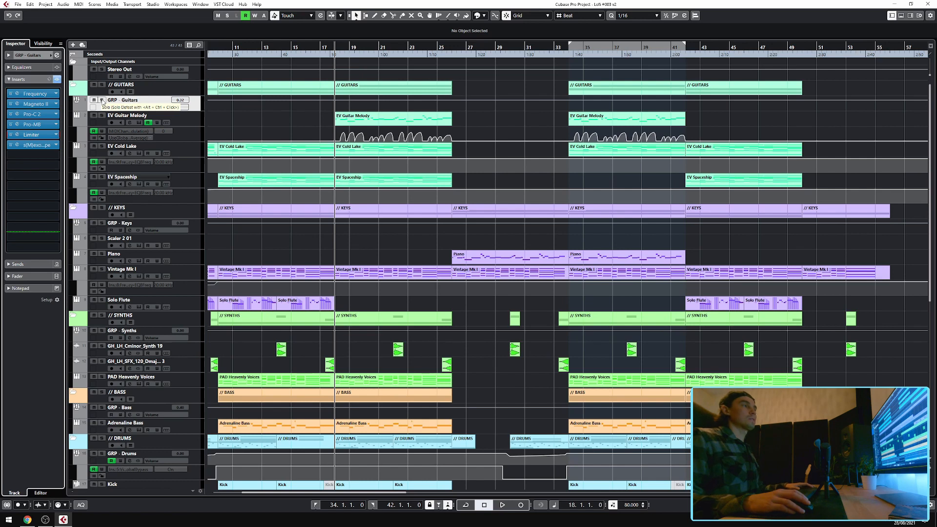
Solo the GRP - Guitars group, play back briefly, and turn its solo off again.
{"action": "left_click", "coordinate": [102, 101]}
{"action": "key", "text": "space"}
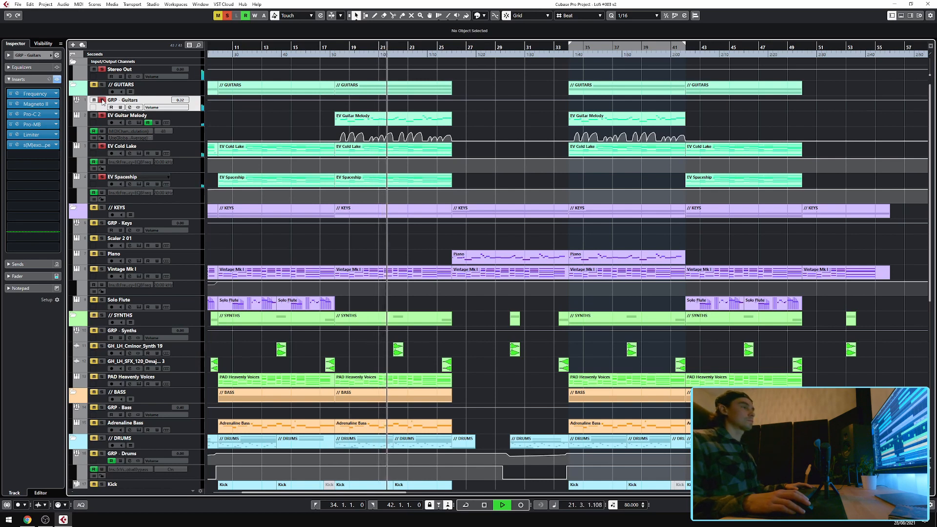
{"action": "key", "text": "space"}
{"action": "left_click", "coordinate": [102, 100]}
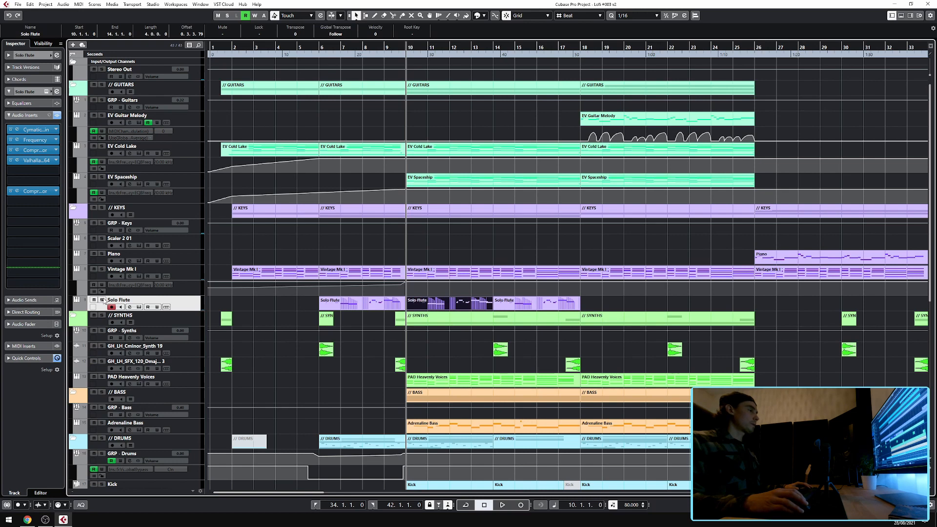
Select the Solo Flute track, start playback, and open its MIDI part in the Key Editor.
{"action": "left_click", "coordinate": [102, 300]}
{"action": "key", "text": "space"}
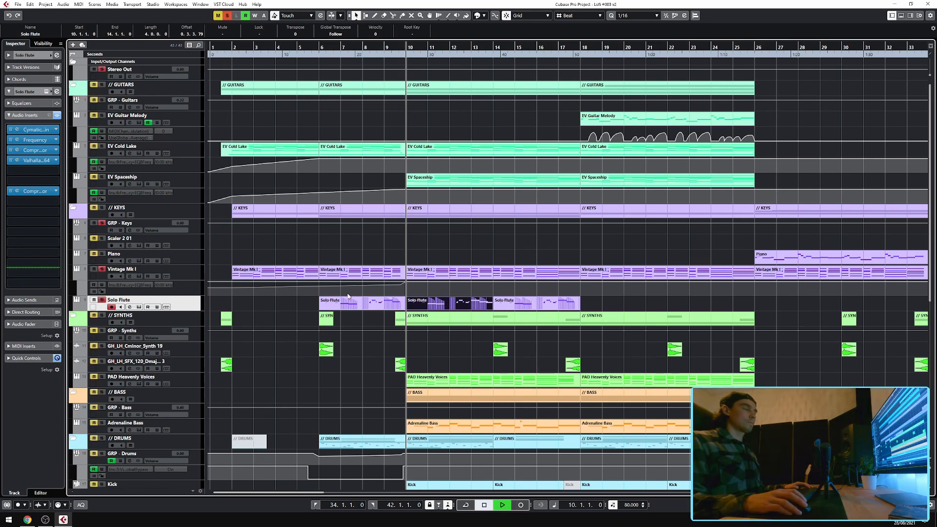
{"action": "double_click", "coordinate": [449, 306]}
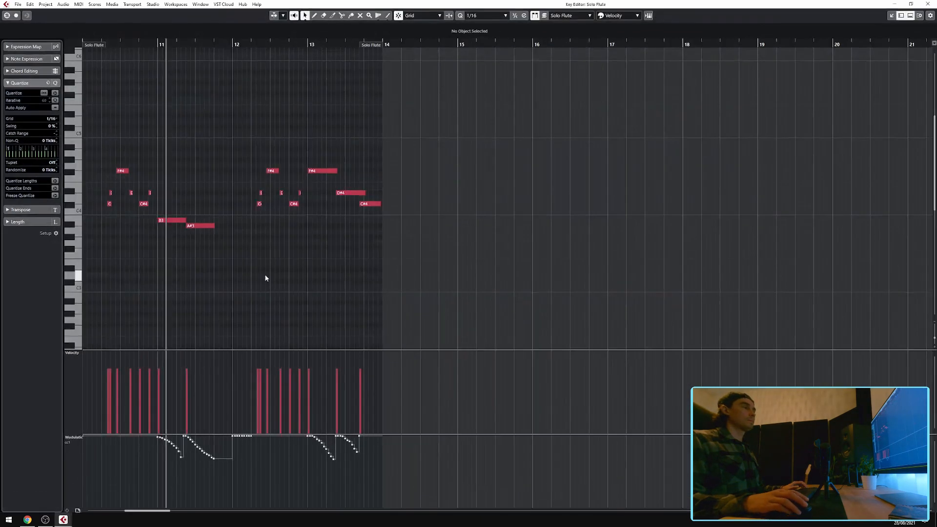
Scroll through the Solo Flute part's notes in the Key Editor and close the editor.
{"action": "scroll", "coordinate": [311, 266], "scroll_direction": "left", "scroll_amount": 3}
{"action": "scroll", "coordinate": [336, 269], "scroll_direction": "up", "scroll_amount": 3}
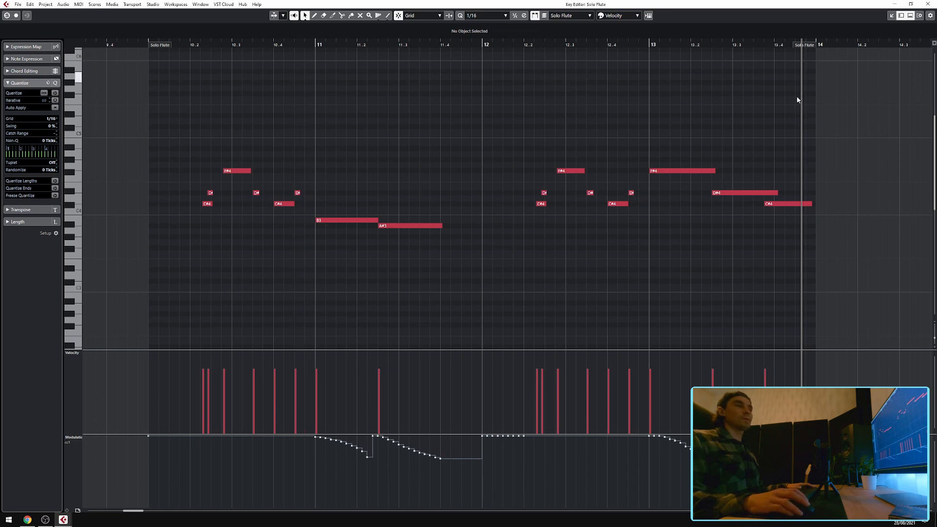
{"action": "left_click", "coordinate": [928, 4]}
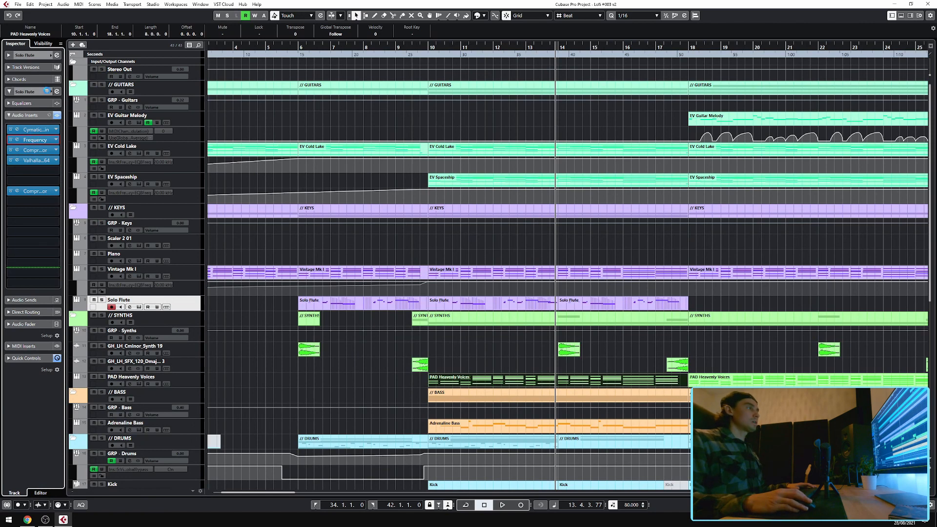
Open the Solo Flute's Kontakt instrument and Cymatics Origin insert to view them, closing each.
{"action": "left_click", "coordinate": [47, 91]}
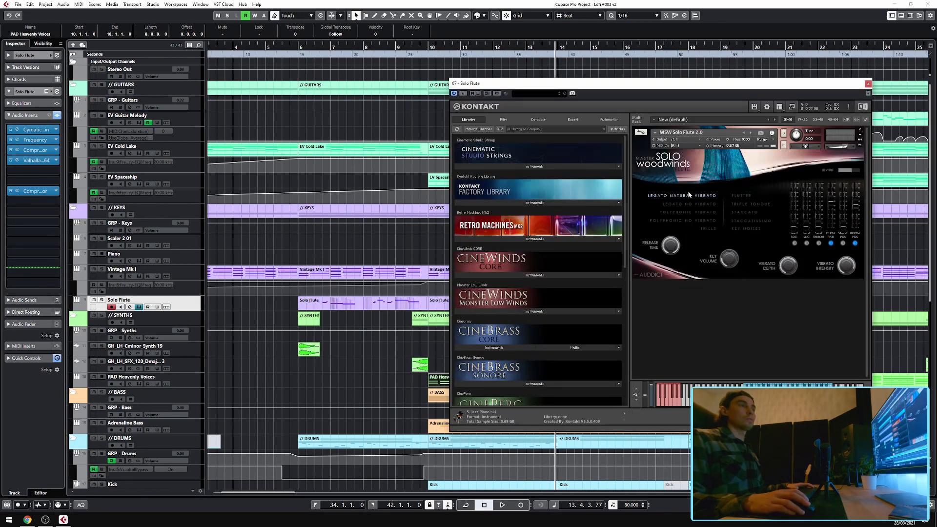
{"action": "left_click", "coordinate": [867, 84]}
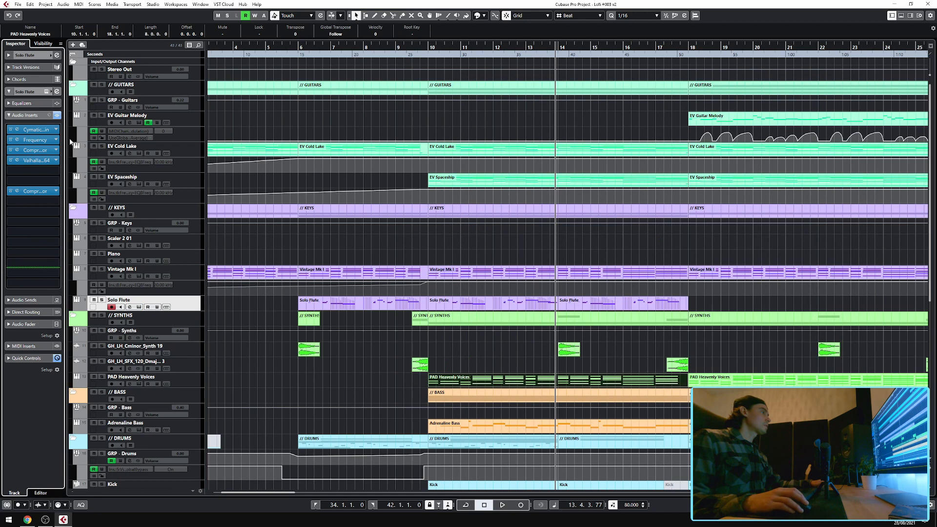
{"action": "left_click", "coordinate": [18, 131]}
{"action": "mouse_move", "coordinate": [387, 243]}
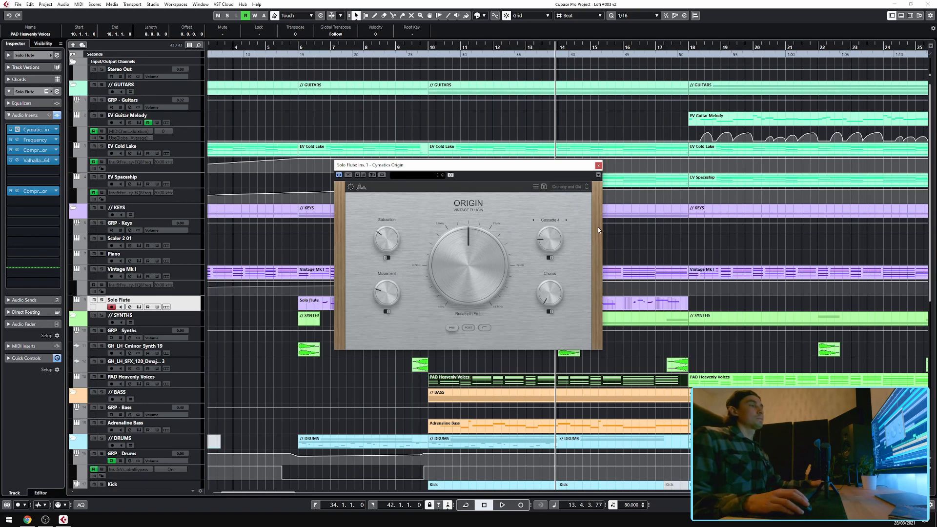
{"action": "left_click", "coordinate": [598, 166]}
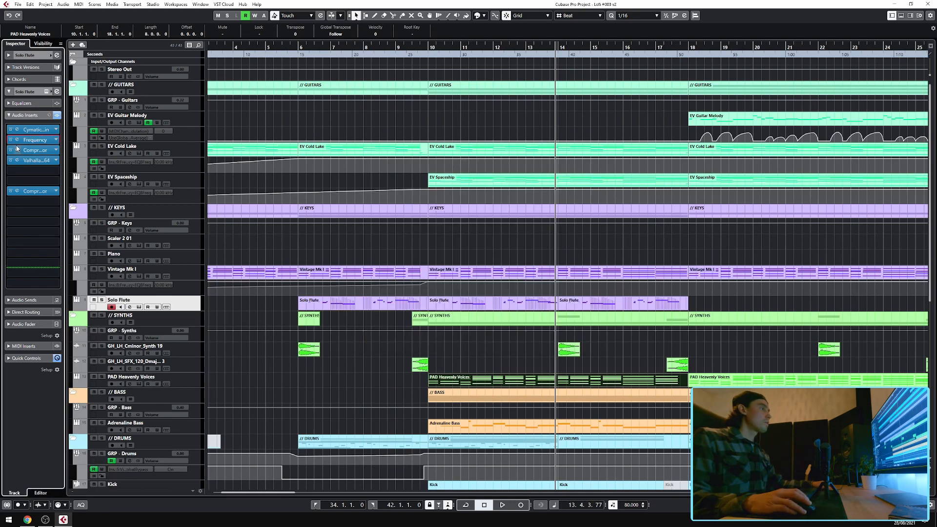
Open the Solo Flute's Frequency and Compressor inserts to view them, closing each.
{"action": "left_click", "coordinate": [17, 140]}
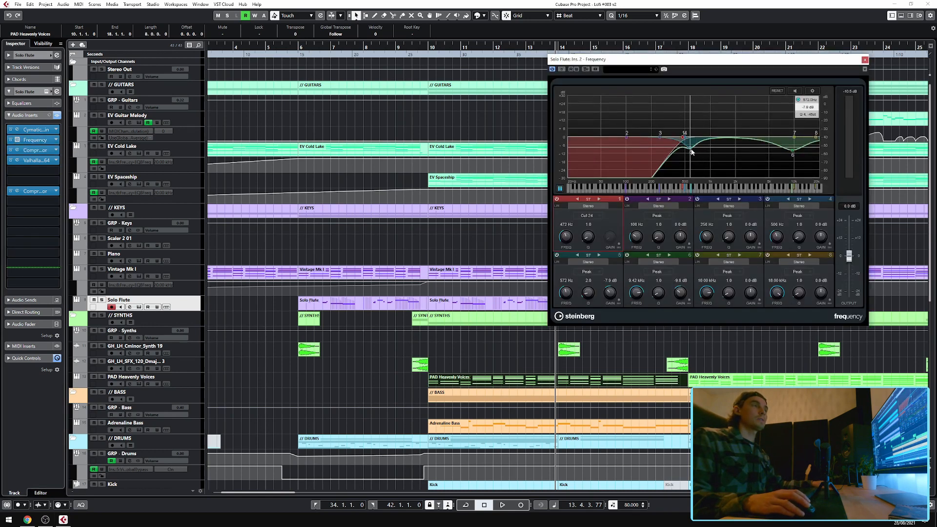
{"action": "left_click", "coordinate": [865, 60]}
{"action": "left_click", "coordinate": [17, 150]}
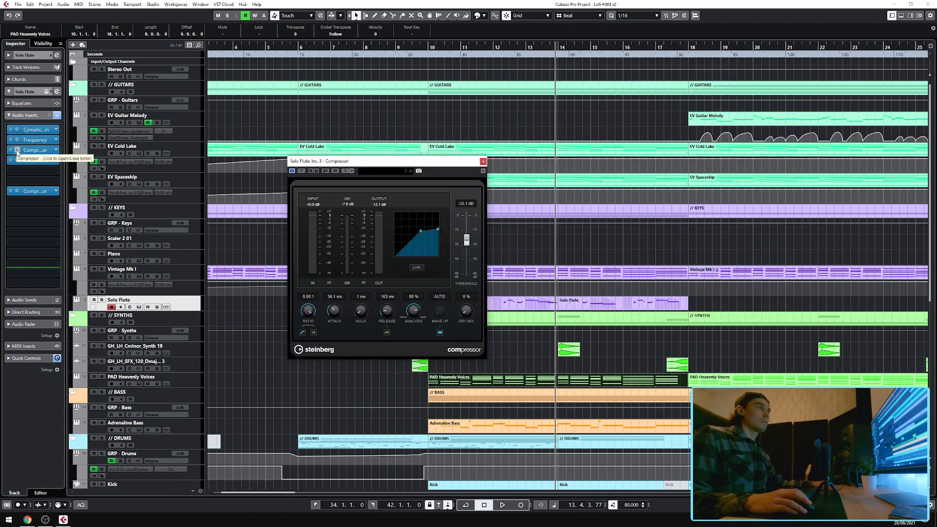
{"action": "left_click", "coordinate": [17, 151]}
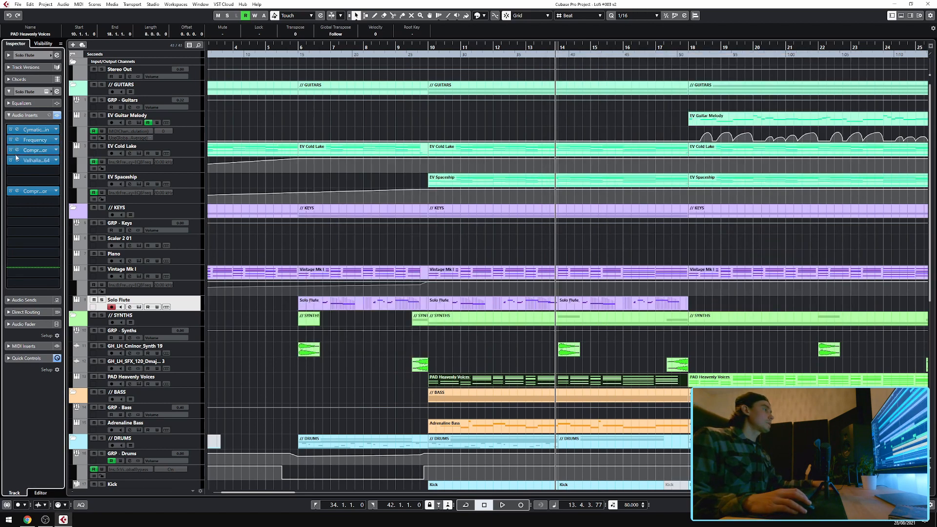
Open the Solo Flute's ValhallaVintageVerb and second Compressor inserts to view them, closing each.
{"action": "left_click", "coordinate": [17, 160]}
{"action": "left_click_drag", "start_coordinate": [490, 169], "coordinate": [572, 163]}
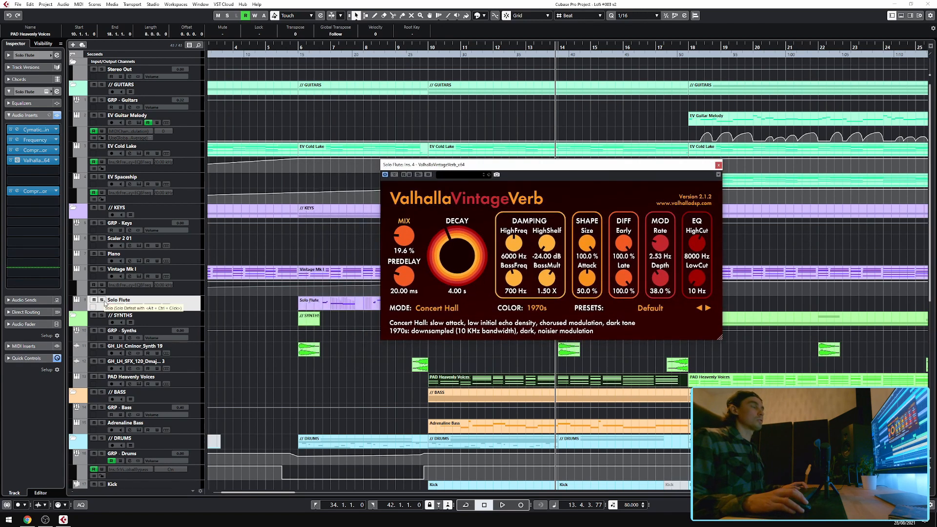
{"action": "left_click", "coordinate": [718, 166]}
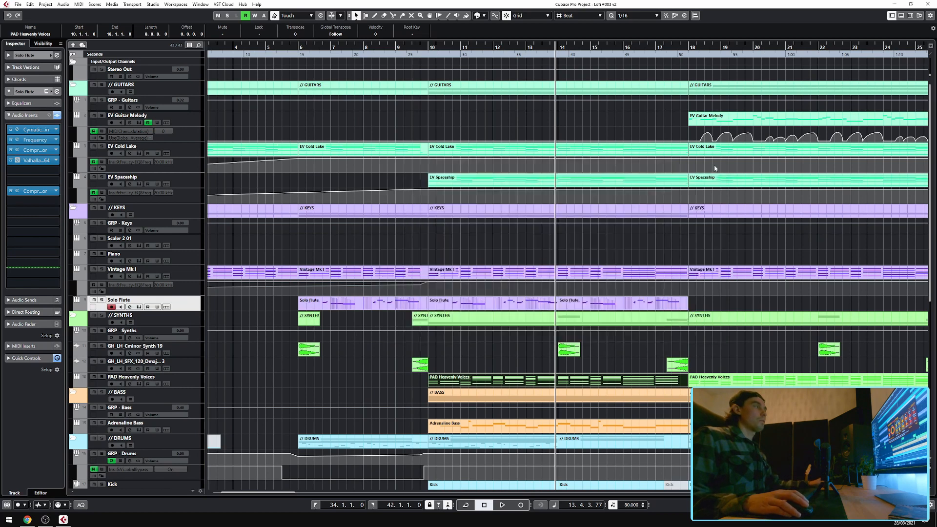
{"action": "left_click", "coordinate": [17, 191]}
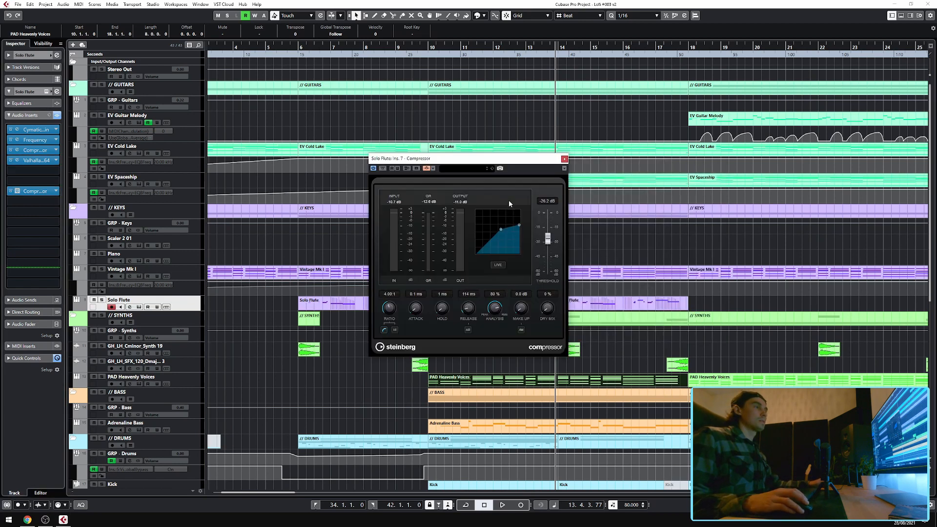
{"action": "left_click", "coordinate": [565, 160]}
Select and solo the PAD Heavenly Voices track and open its MIDI part in the Key Editor.
{"action": "left_click", "coordinate": [182, 181]}
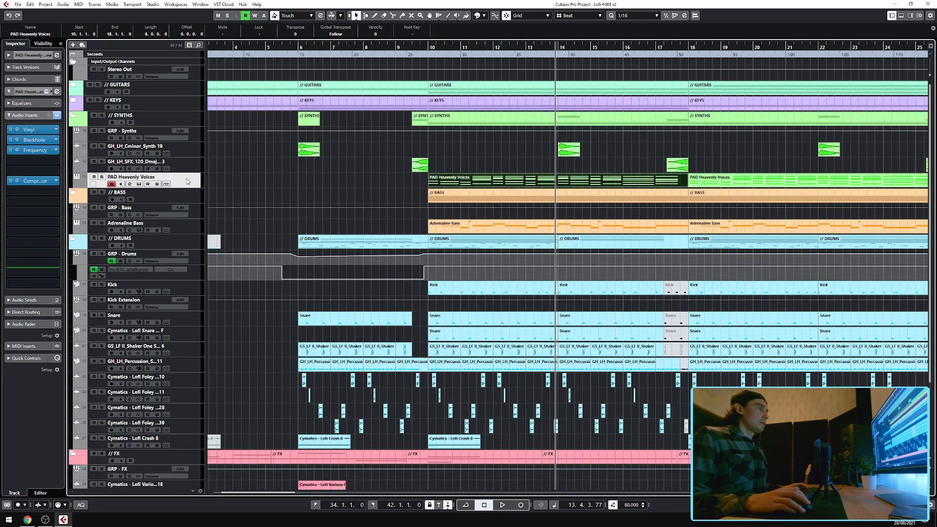
{"action": "left_click", "coordinate": [517, 163]}
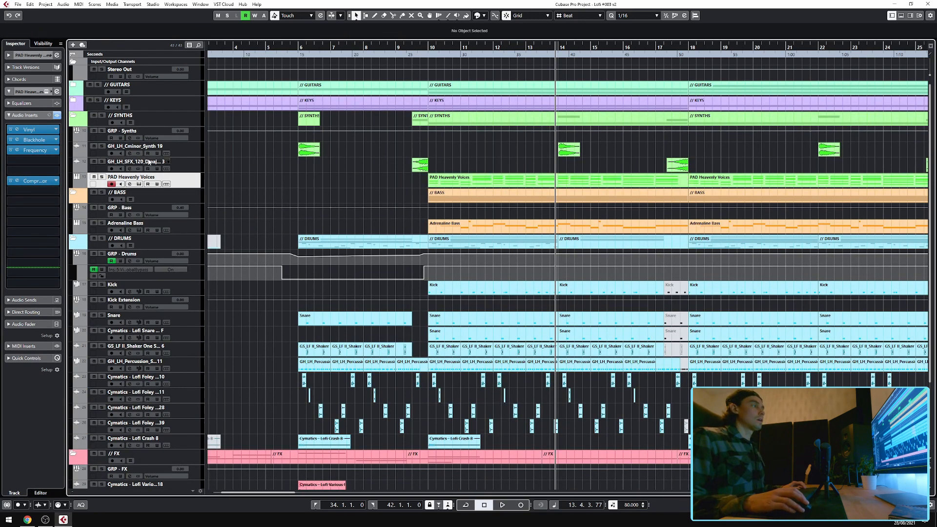
{"action": "key", "text": "s"}
{"action": "double_click", "coordinate": [469, 179]}
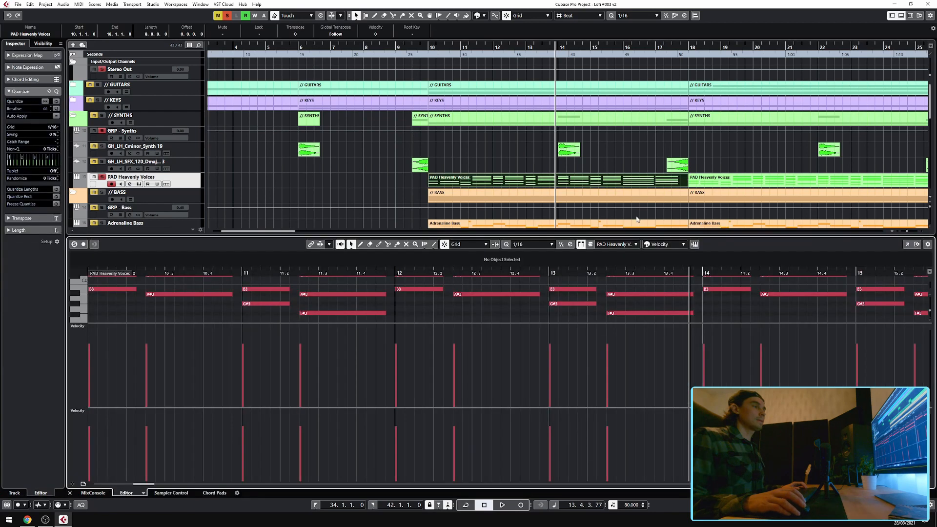
Enlarge the Key Editor and start playback from the beginning of the PAD Heavenly Voices part.
{"action": "left_click_drag", "start_coordinate": [157, 269], "coordinate": [126, 270]}
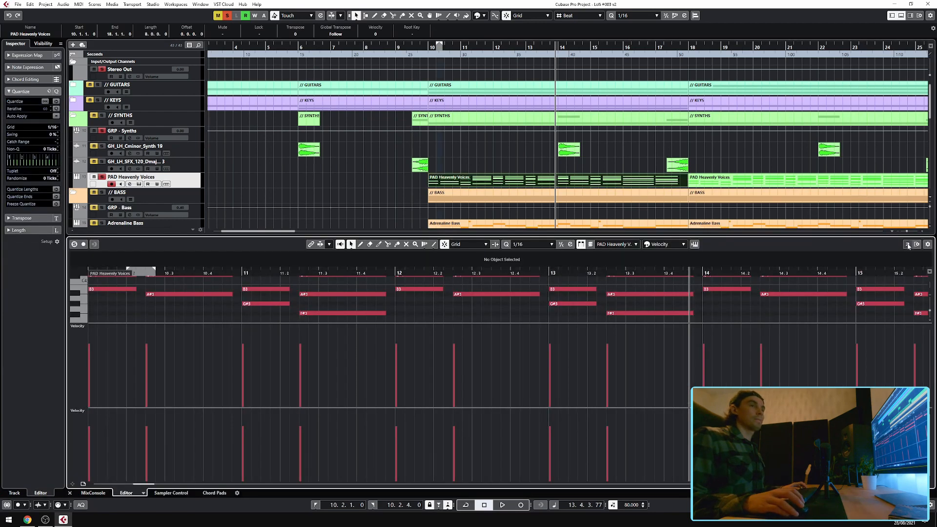
{"action": "left_click", "coordinate": [907, 244]}
{"action": "left_click", "coordinate": [338, 45]}
{"action": "key", "text": "space"}
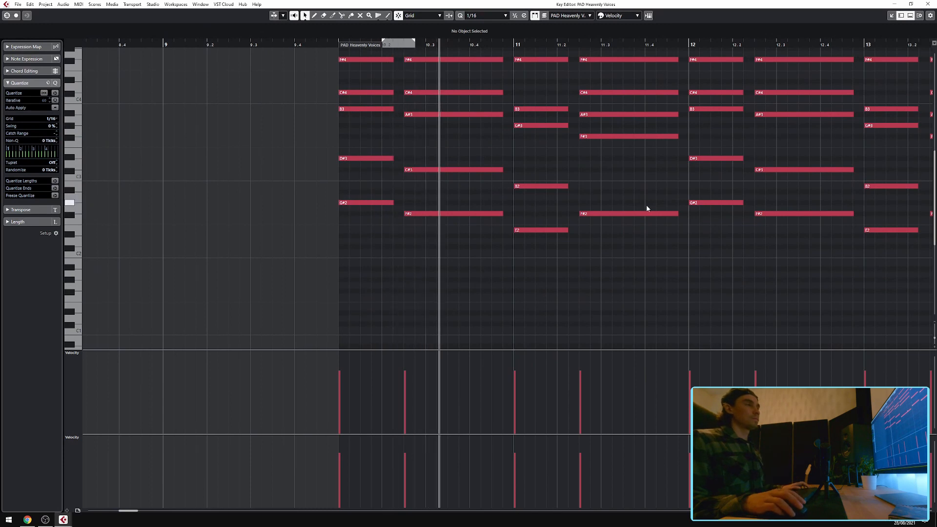
Browse the pad's chords in the Key Editor, then close the editor.
{"action": "scroll", "coordinate": [683, 234], "scroll_direction": "down", "scroll_amount": 2}
{"action": "scroll", "coordinate": [686, 242], "scroll_direction": "right", "scroll_amount": 6}
{"action": "scroll", "coordinate": [610, 240], "scroll_direction": "down", "scroll_amount": 1}
{"action": "scroll", "coordinate": [488, 237], "scroll_direction": "right", "scroll_amount": 1}
{"action": "scroll", "coordinate": [328, 232], "scroll_direction": "up", "scroll_amount": 2}
{"action": "scroll", "coordinate": [341, 234], "scroll_direction": "left", "scroll_amount": 3}
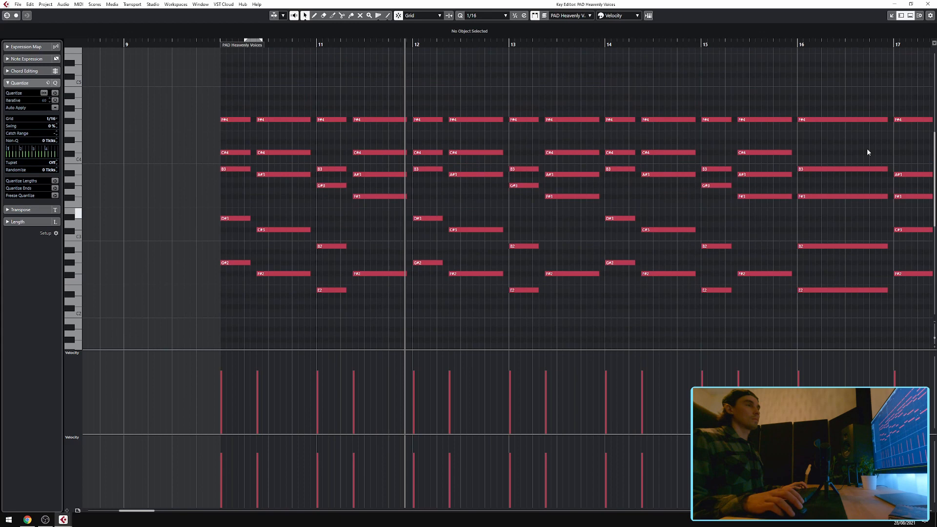
{"action": "left_click", "coordinate": [891, 15]}
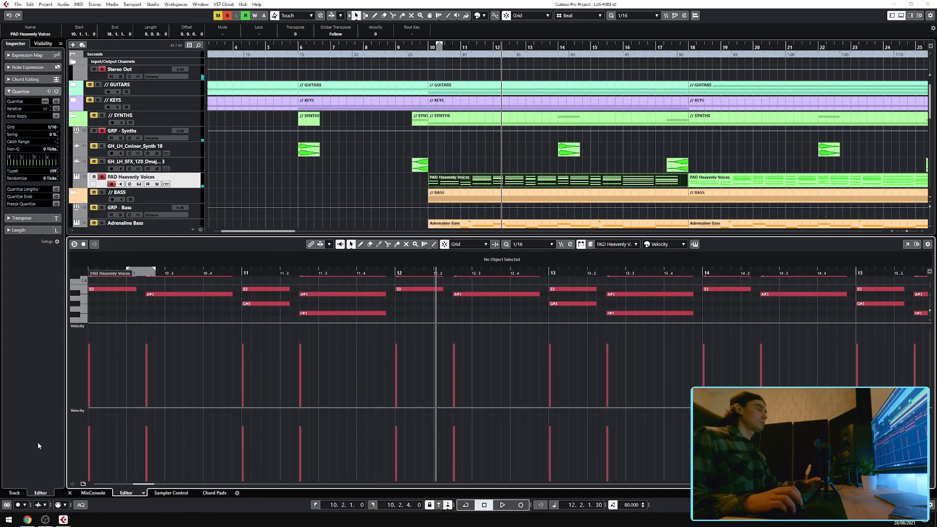
{"action": "left_click", "coordinate": [76, 503]}
Open the PAD Heavenly Voices' Vinyl and Blackhole inserts to view them, closing each.
{"action": "left_click", "coordinate": [17, 129]}
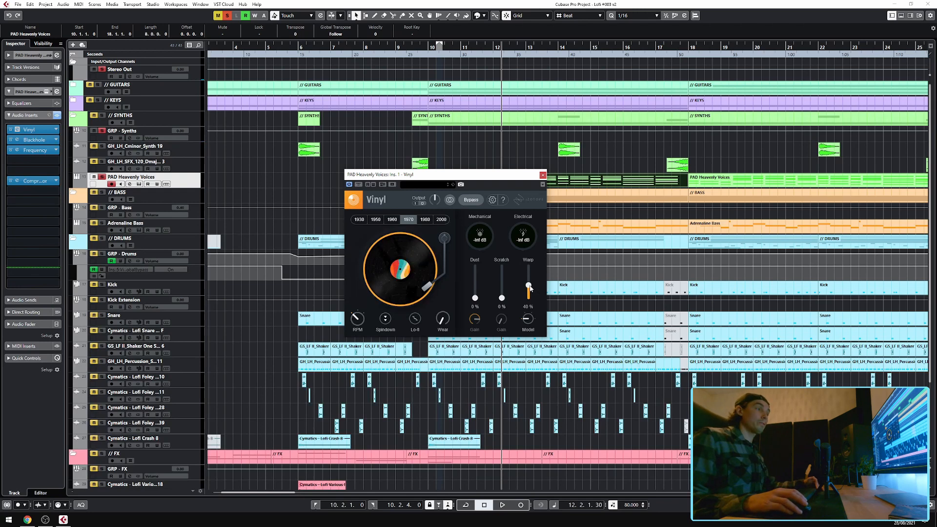
{"action": "left_click", "coordinate": [543, 175]}
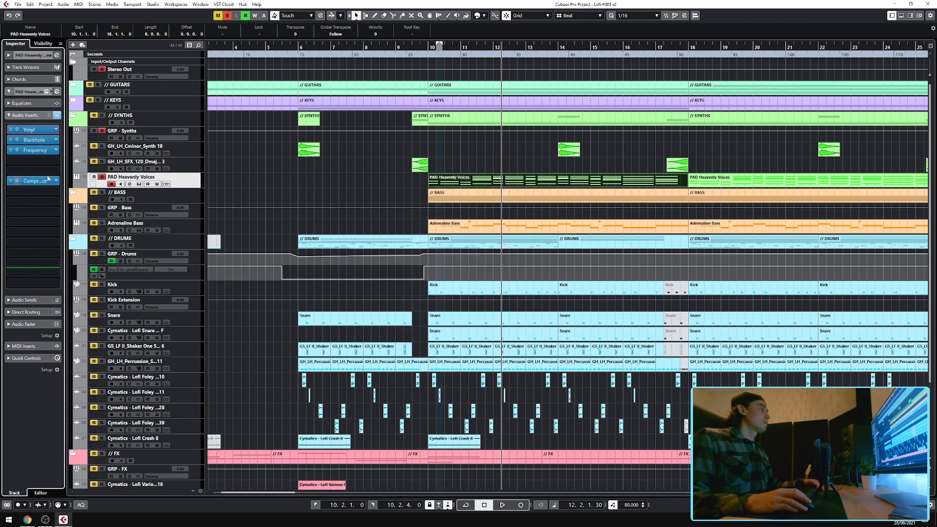
{"action": "left_click", "coordinate": [17, 140]}
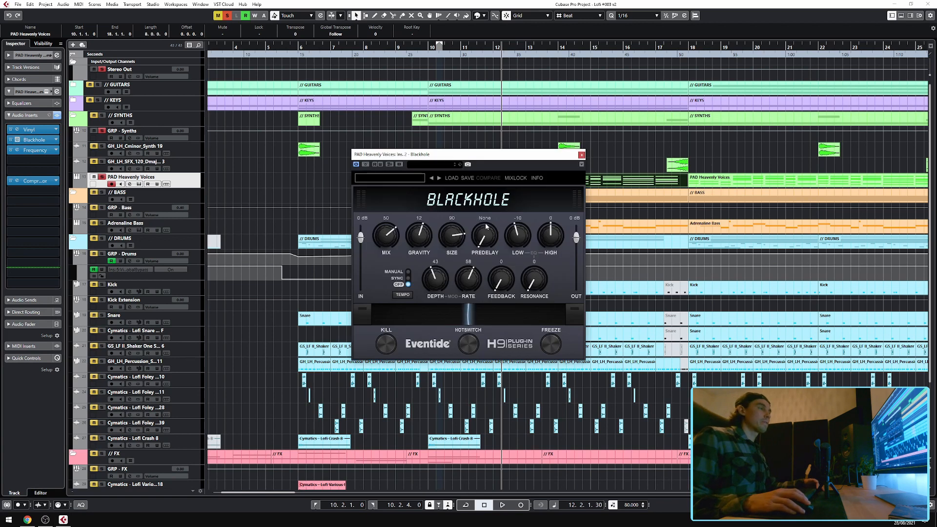
{"action": "left_click", "coordinate": [581, 155]}
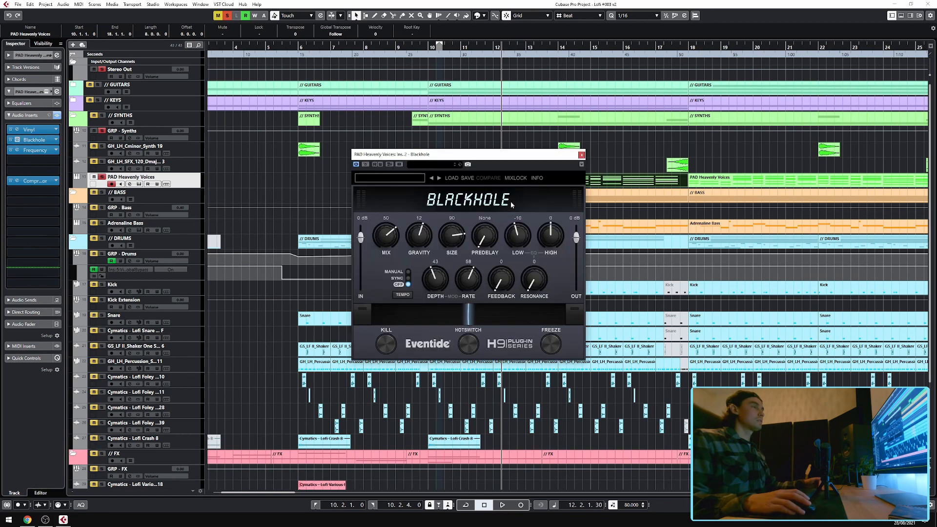
{"action": "left_click", "coordinate": [581, 155]}
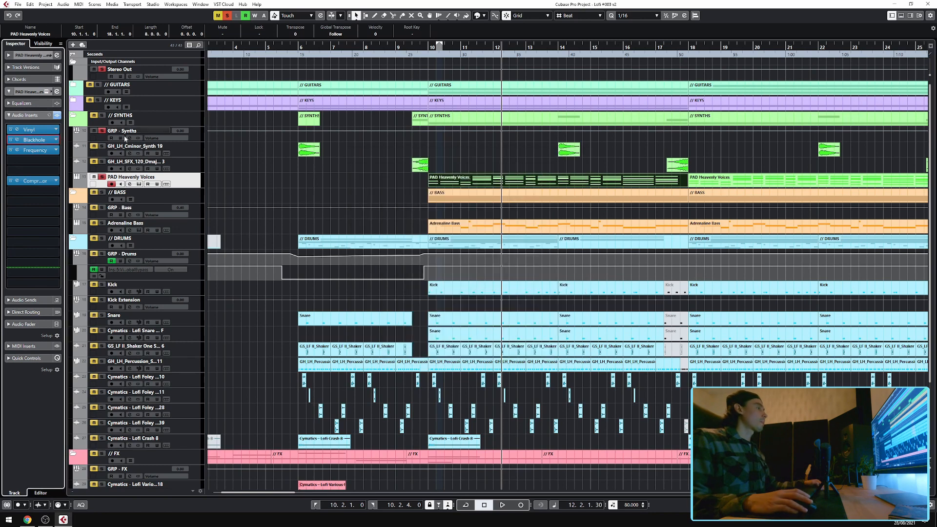
Open the PAD Heavenly Voices' Frequency and Compressor inserts to view them, closing each.
{"action": "left_click", "coordinate": [18, 150]}
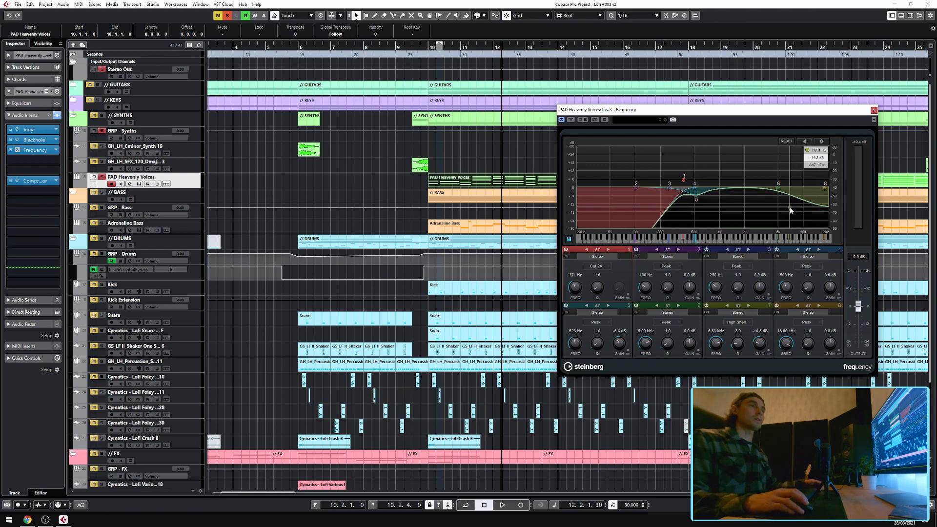
{"action": "left_click", "coordinate": [873, 110]}
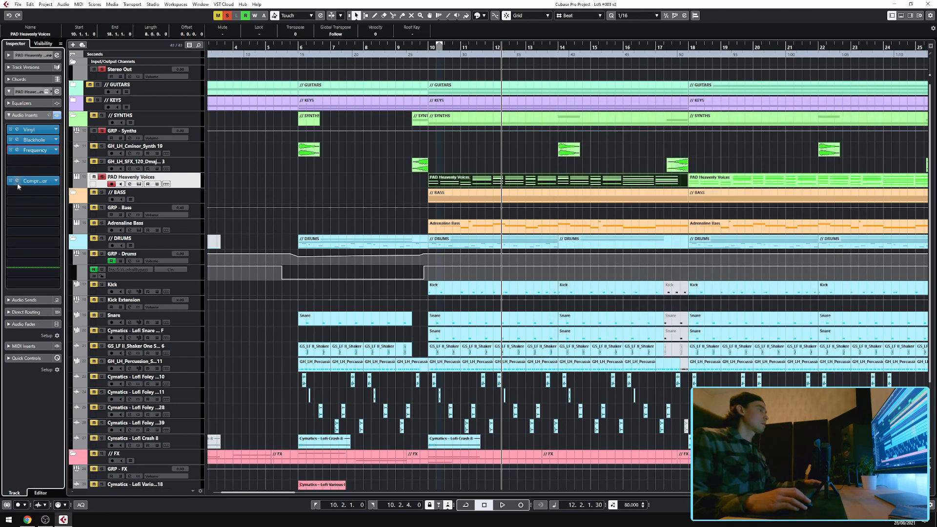
{"action": "left_click", "coordinate": [17, 180]}
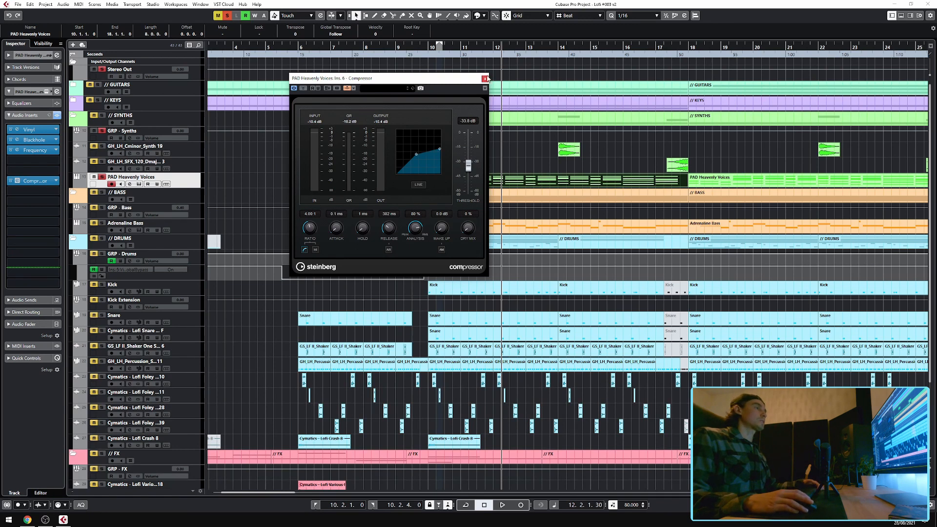
{"action": "left_click", "coordinate": [486, 79]}
Solo the GRP - Synths group and its Cminor synth and SFX tracks, then play back the synth section and stop.
{"action": "left_click", "coordinate": [102, 131]}
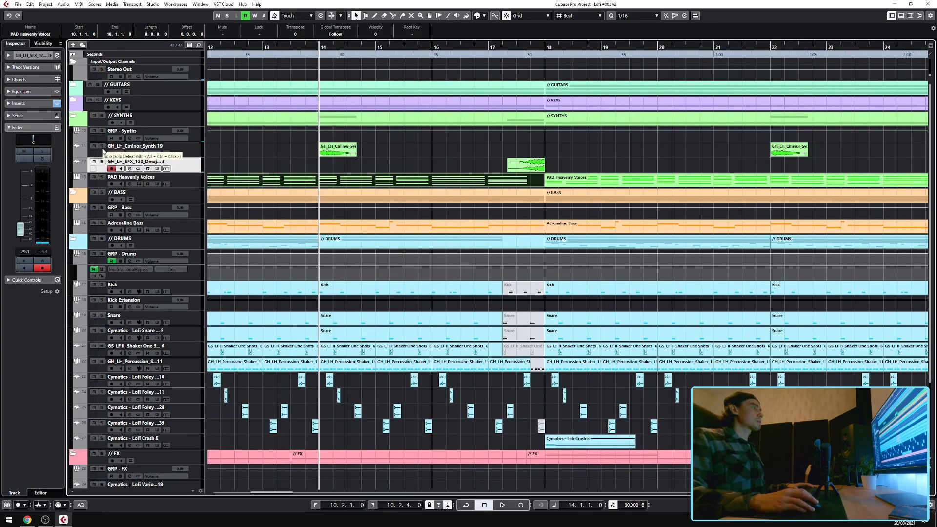
{"action": "left_click", "coordinate": [101, 147]}
{"action": "left_click", "coordinate": [101, 162]}
{"action": "key", "text": "space"}
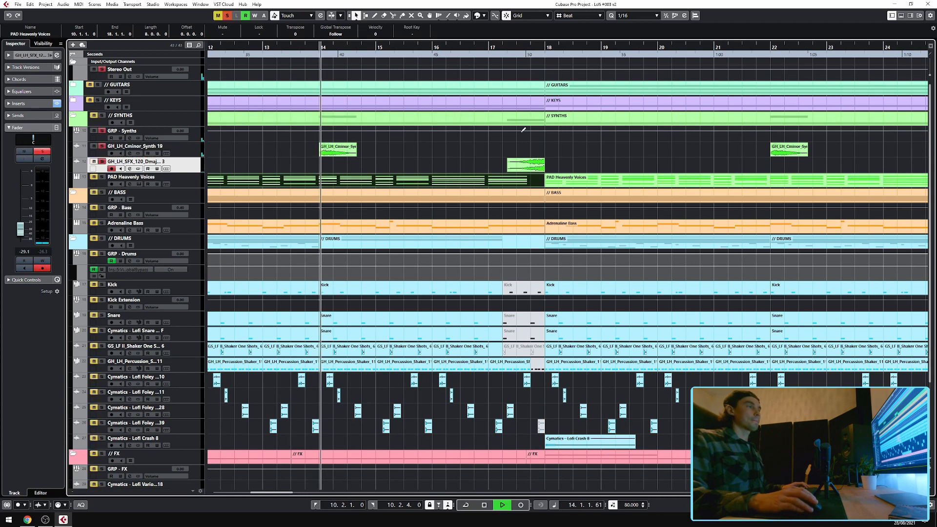
{"action": "scroll", "coordinate": [517, 91], "scroll_direction": "up", "scroll_amount": 1}
{"action": "left_click", "coordinate": [531, 62]}
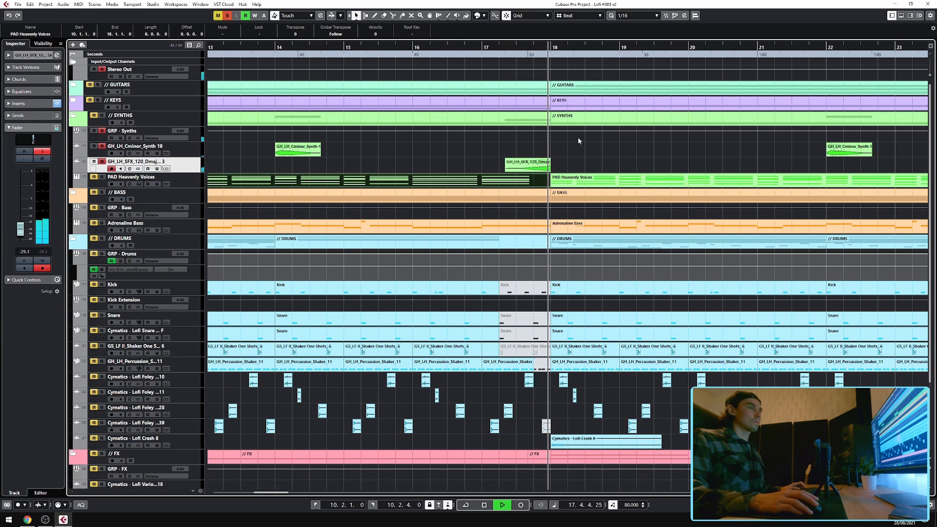
{"action": "scroll", "coordinate": [576, 138], "scroll_direction": "down", "scroll_amount": 2}
{"action": "key", "text": "space"}
Select the GH_LH_Cminor_Synth 19 track, show its inserts, and open its REVelation insert to view it before closing.
{"action": "left_click", "coordinate": [185, 151]}
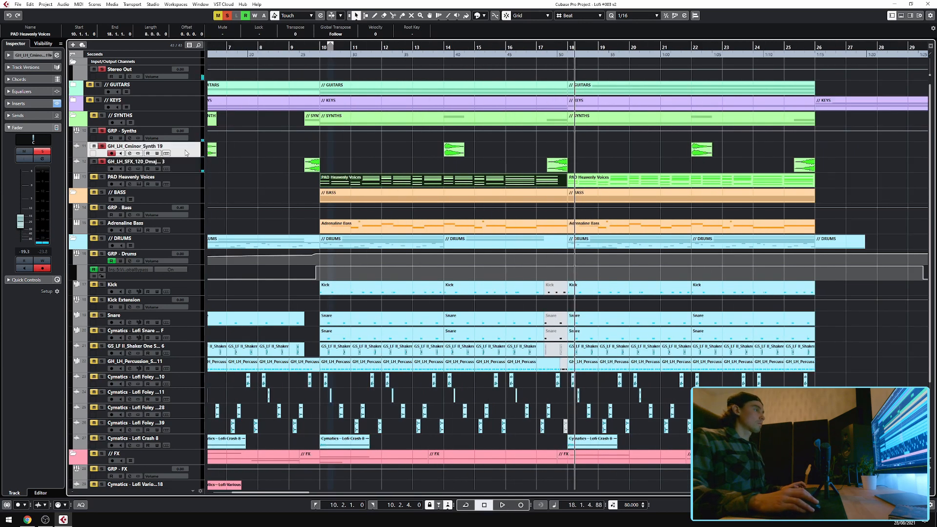
{"action": "left_click", "coordinate": [37, 103]}
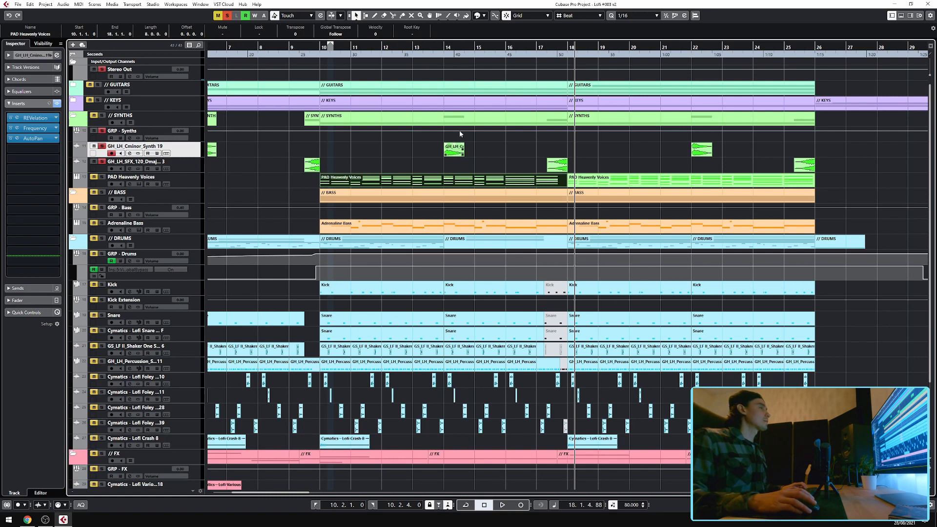
{"action": "left_click", "coordinate": [444, 45]}
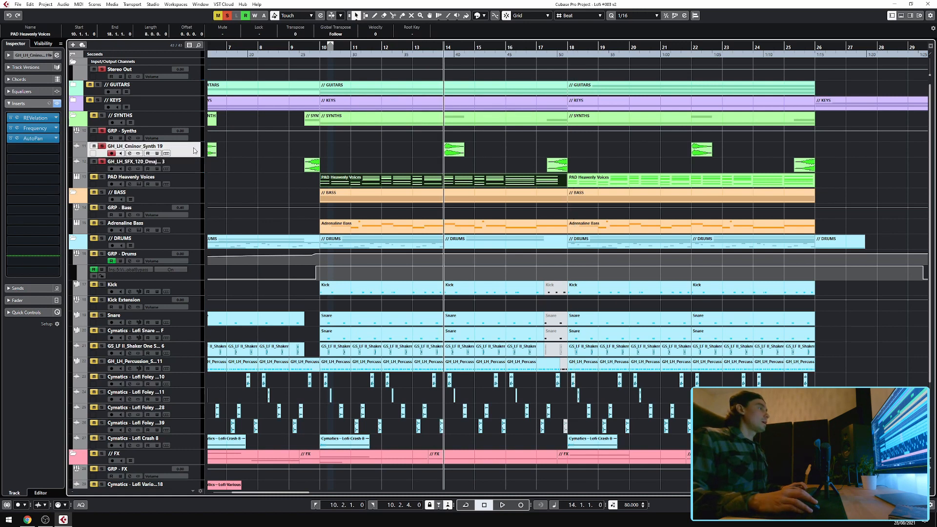
{"action": "left_click", "coordinate": [19, 119]}
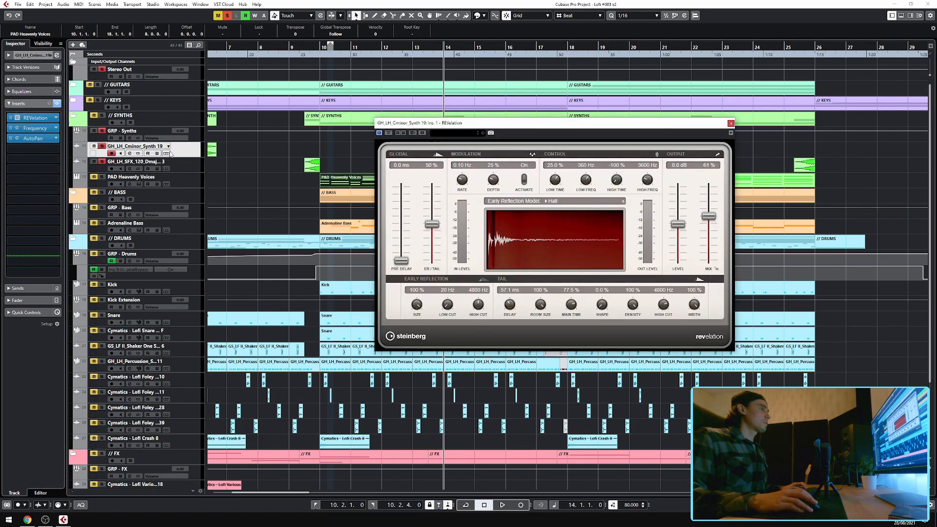
{"action": "left_click", "coordinate": [730, 123]}
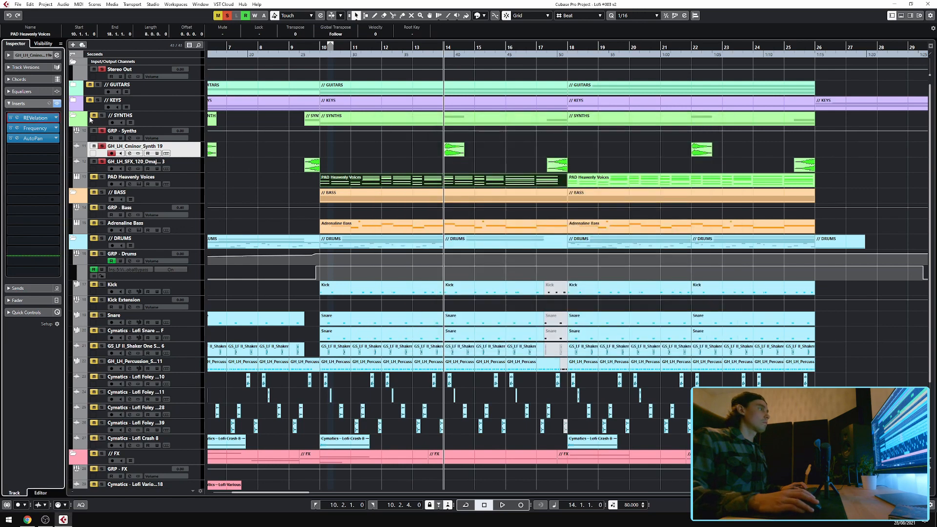
Open the GH_LH_Cminor_Synth 19 track's Frequency and AutoPan inserts to view them, closing each.
{"action": "left_click", "coordinate": [17, 129]}
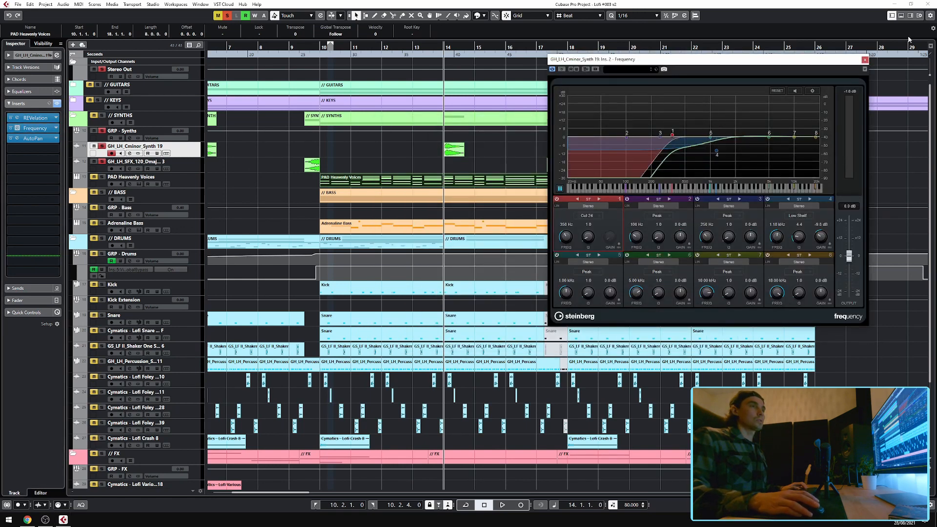
{"action": "left_click", "coordinate": [865, 60]}
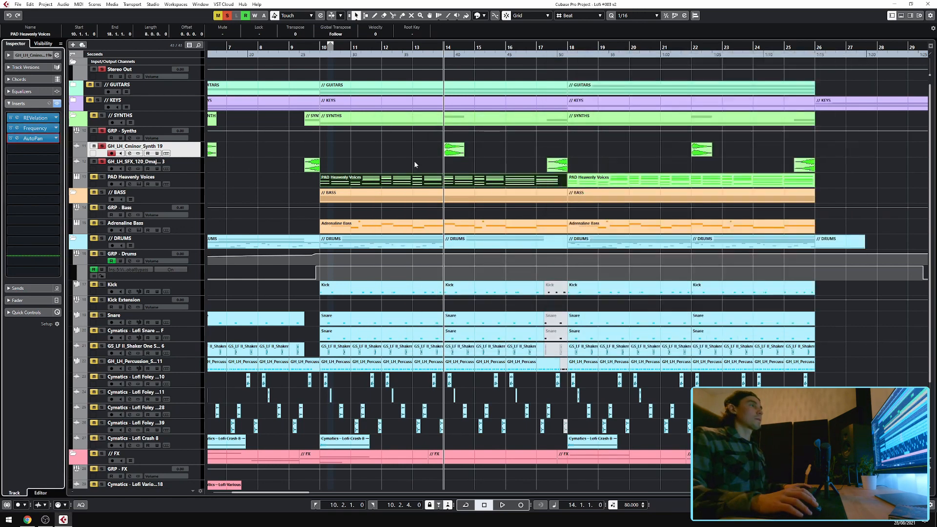
{"action": "left_click", "coordinate": [17, 139]}
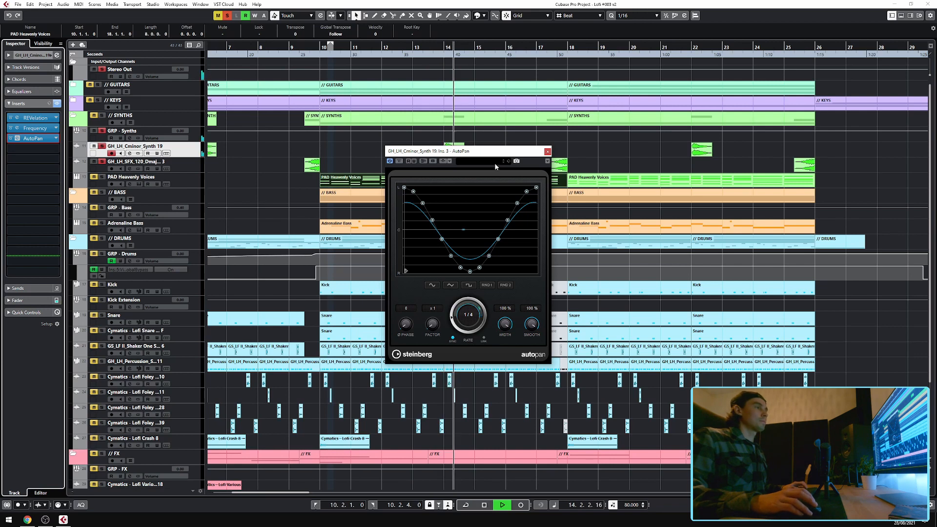
{"action": "left_click", "coordinate": [547, 151]}
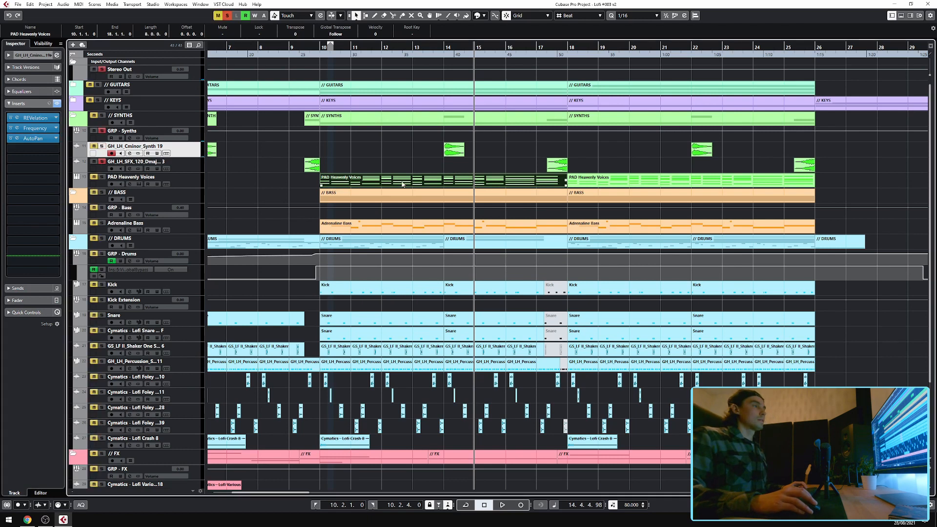
Select the GH_LH_SFX_120_Dmajor track and open its REVelation and Frequency inserts to view them, closing each.
{"action": "left_click", "coordinate": [557, 165]}
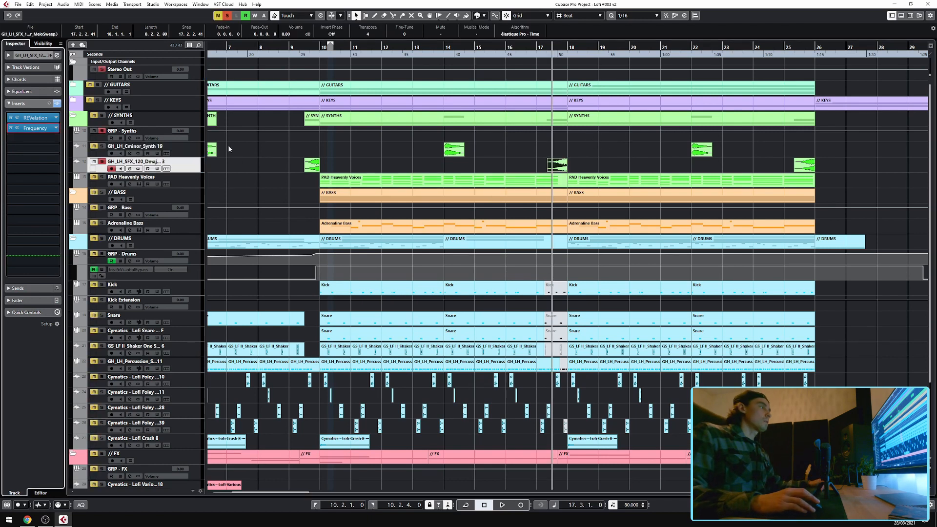
{"action": "left_click", "coordinate": [13, 118]}
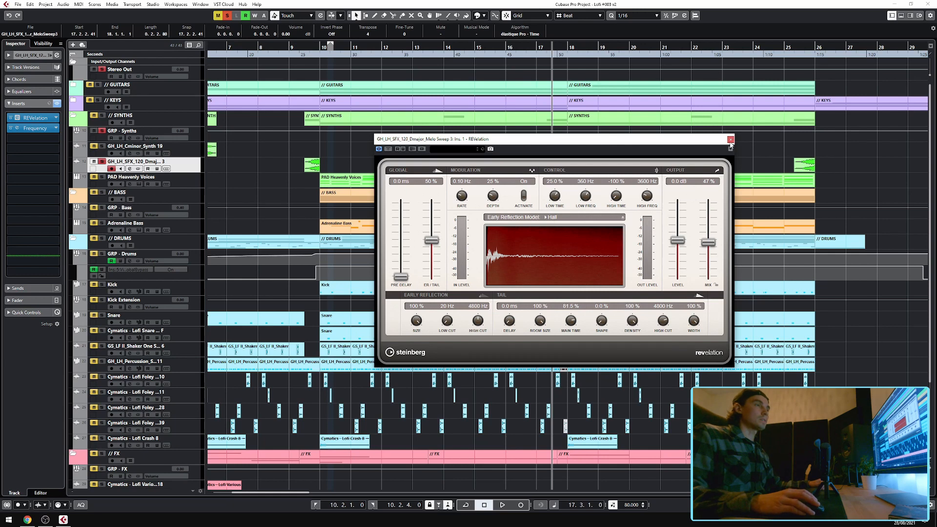
{"action": "left_click", "coordinate": [731, 140]}
{"action": "left_click", "coordinate": [22, 130]}
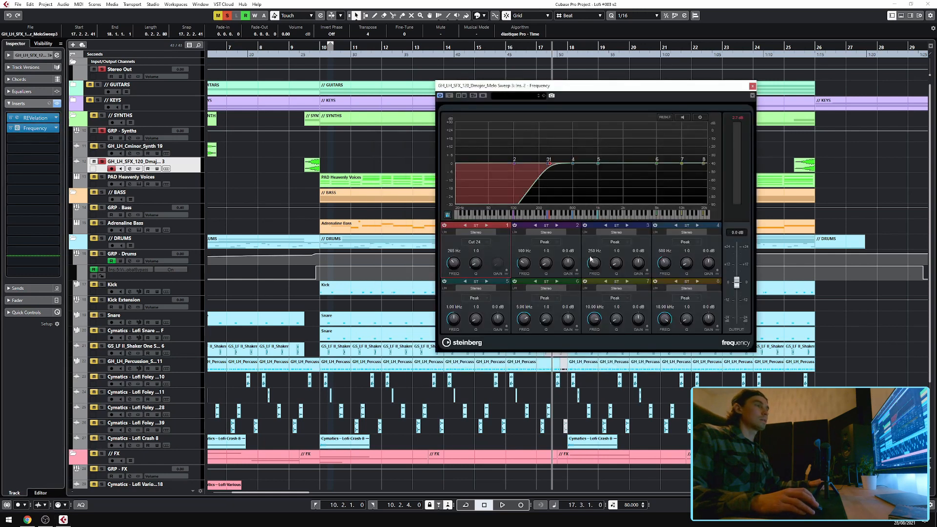
{"action": "left_click", "coordinate": [751, 86]}
Collapse the SYNTHS folder, then open the Adrenaline Bass Kontakt instrument to view it before closing.
{"action": "left_click", "coordinate": [491, 151]}
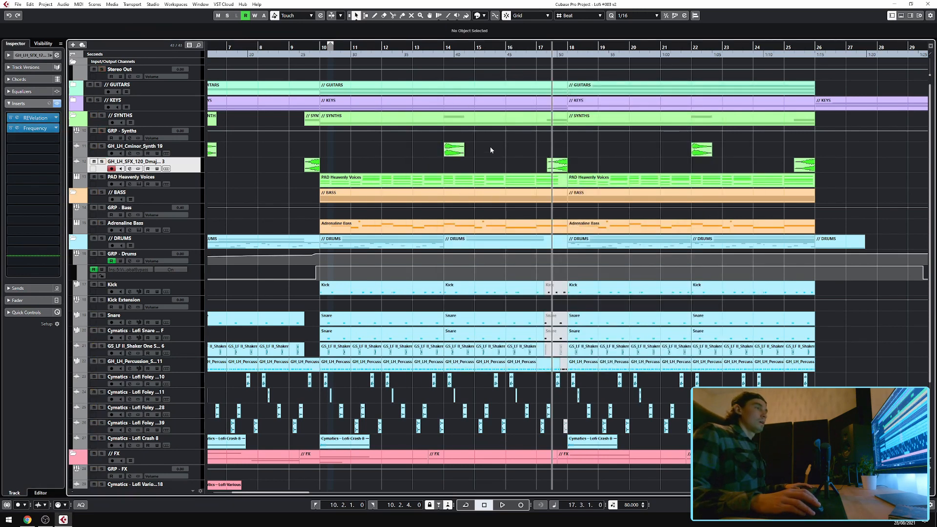
{"action": "left_click", "coordinate": [74, 119]}
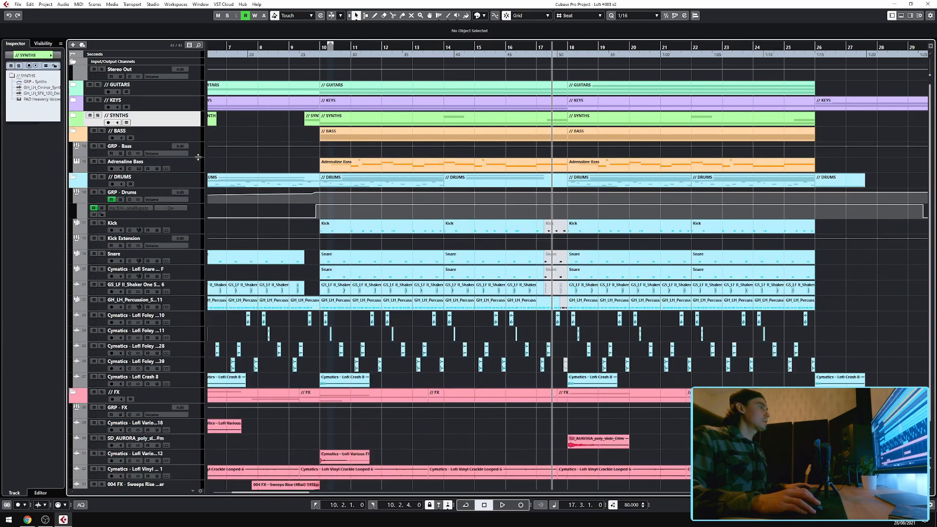
{"action": "left_click", "coordinate": [198, 159]}
{"action": "left_click", "coordinate": [47, 92]}
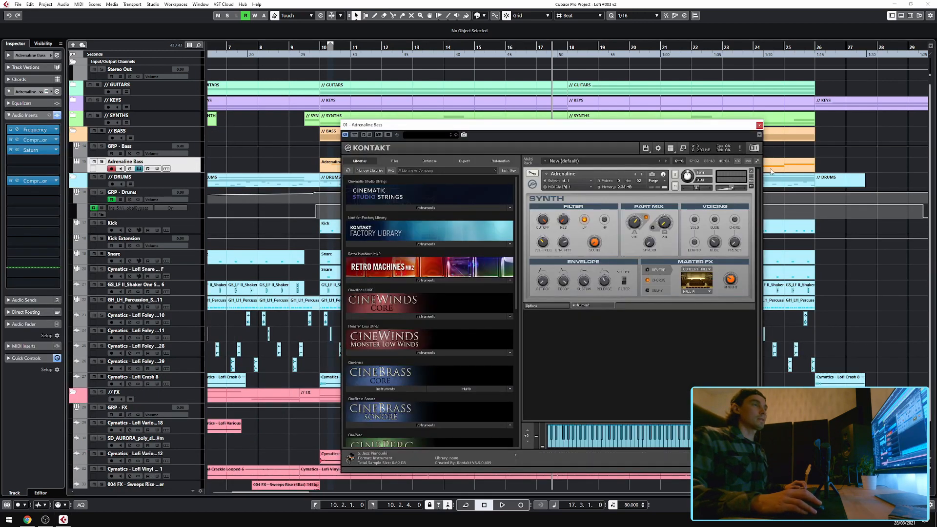
{"action": "left_click", "coordinate": [760, 124]}
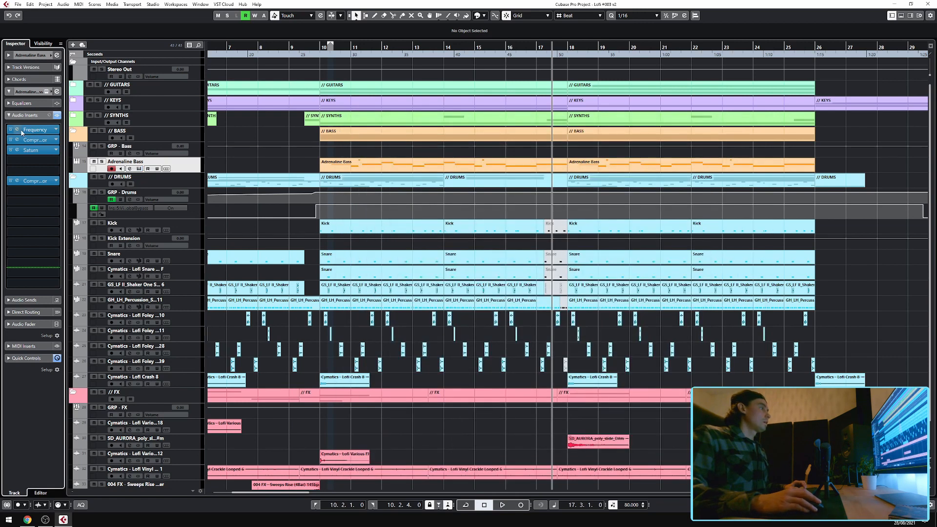
Open the Adrenaline Bass Frequency and Compressor inserts to view them, closing each.
{"action": "left_click", "coordinate": [22, 130]}
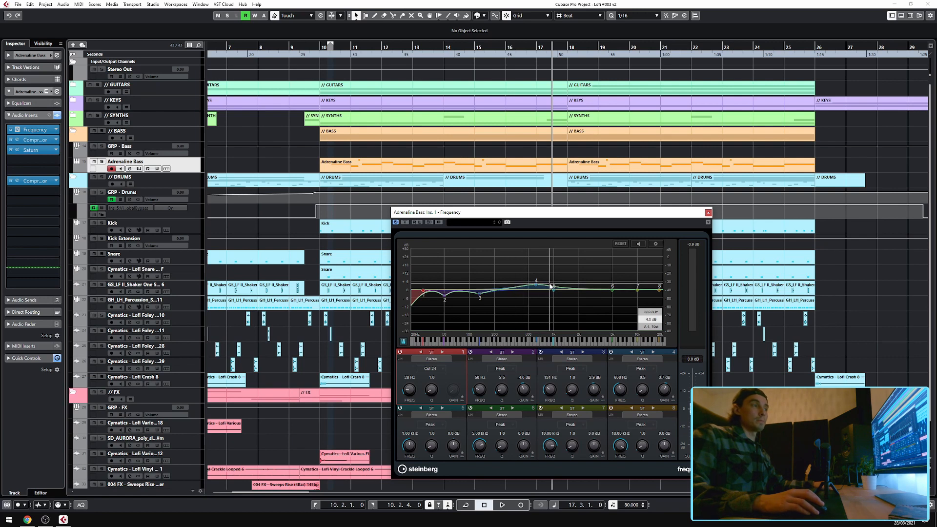
{"action": "left_click", "coordinate": [708, 214]}
{"action": "left_click", "coordinate": [35, 139]}
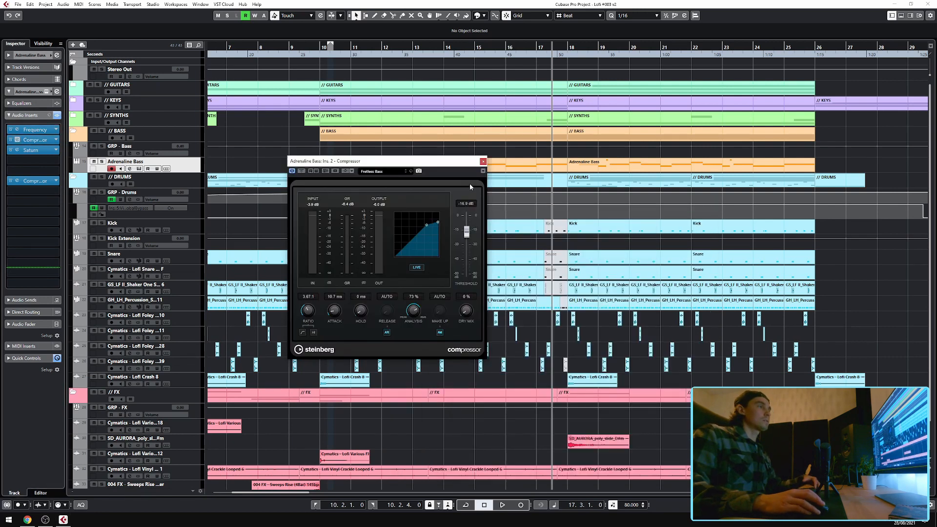
{"action": "left_click", "coordinate": [483, 162]}
Open the Adrenaline Bass Saturn insert and its post-fader Compressor to view them, closing each.
{"action": "left_click", "coordinate": [20, 153]}
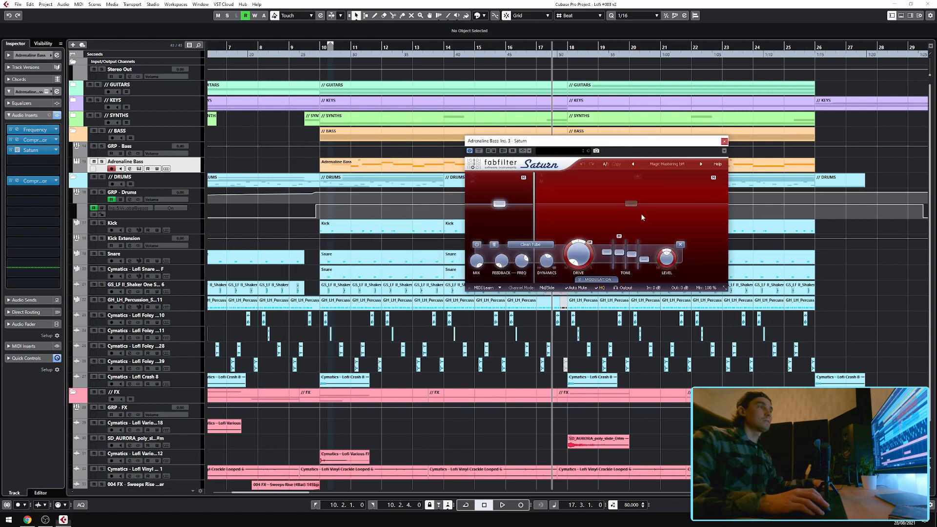
{"action": "left_click", "coordinate": [724, 141]}
{"action": "left_click", "coordinate": [30, 181]}
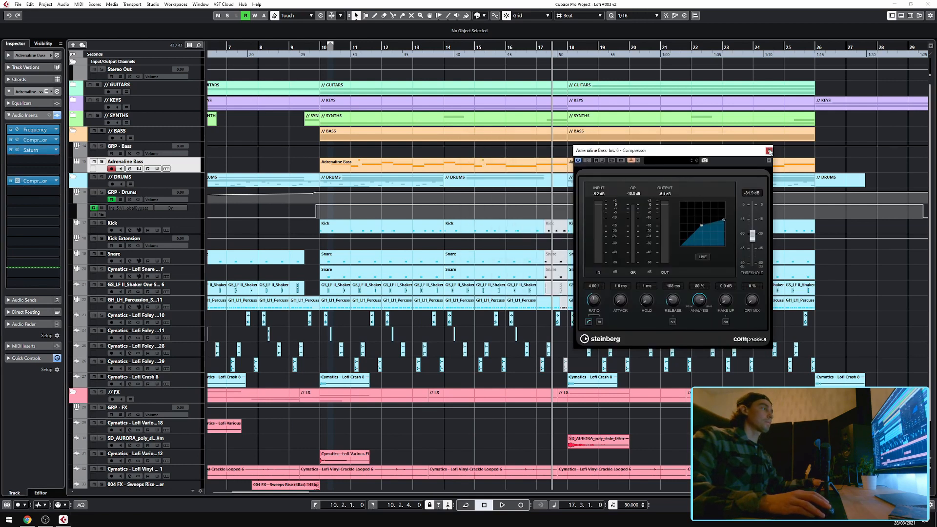
{"action": "left_click", "coordinate": [769, 152]}
Start playback and open the Adrenaline Bass MIDI part in the Key Editor to view its notes, then close it.
{"action": "key", "text": "space"}
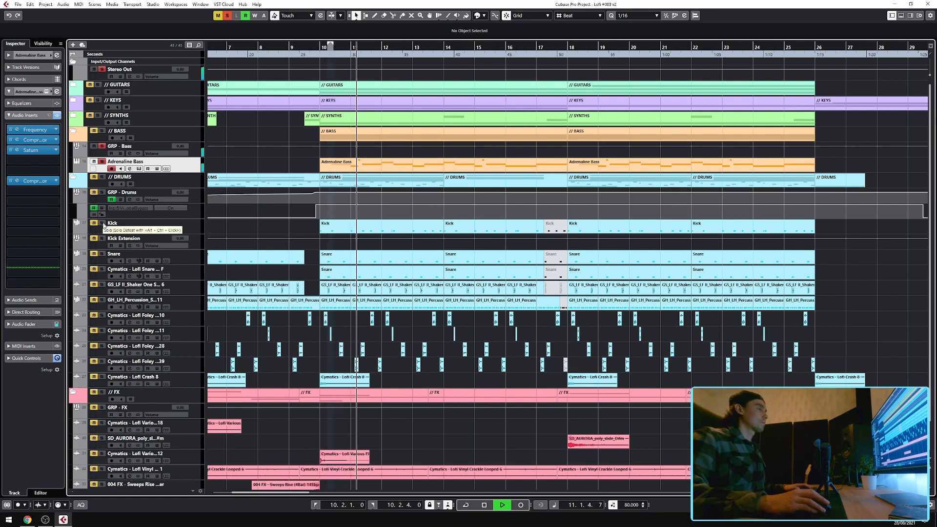
{"action": "left_click", "coordinate": [102, 223]}
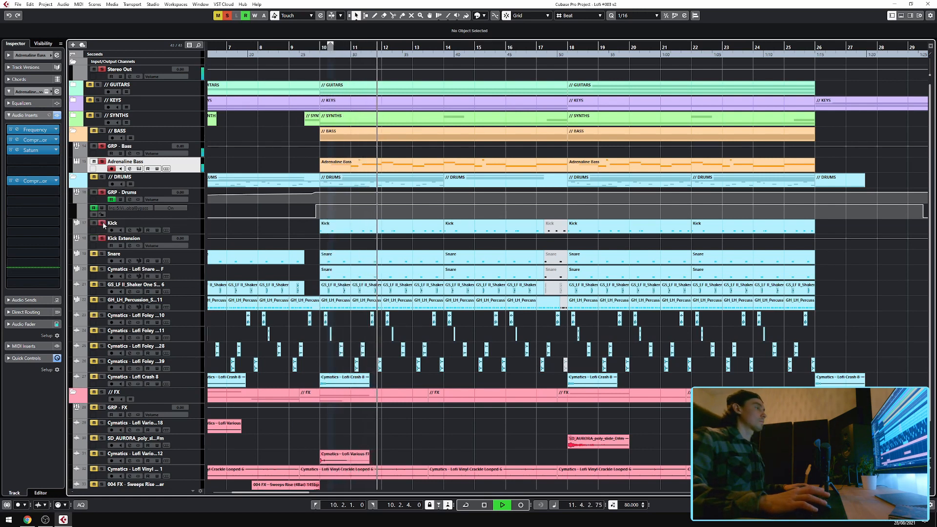
{"action": "double_click", "coordinate": [341, 166]}
{"action": "left_click", "coordinate": [907, 244]}
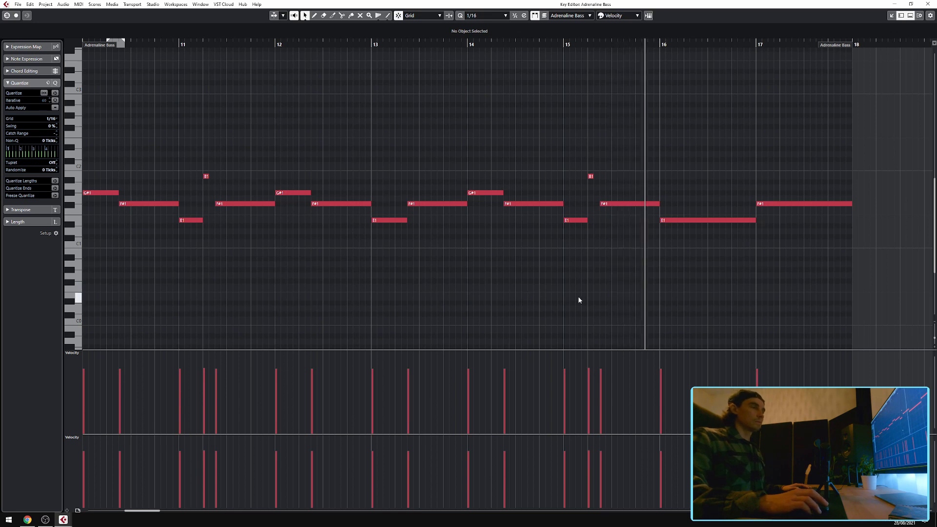
{"action": "left_click", "coordinate": [928, 4]}
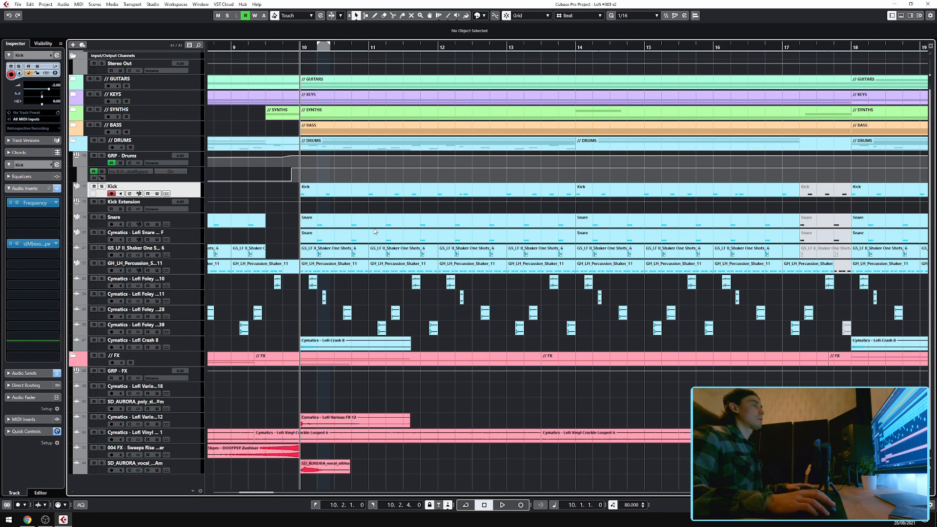
Toggle solo on the GRP - Drums group while playing back the drums, and select the Snare track.
{"action": "left_click", "coordinate": [102, 155]}
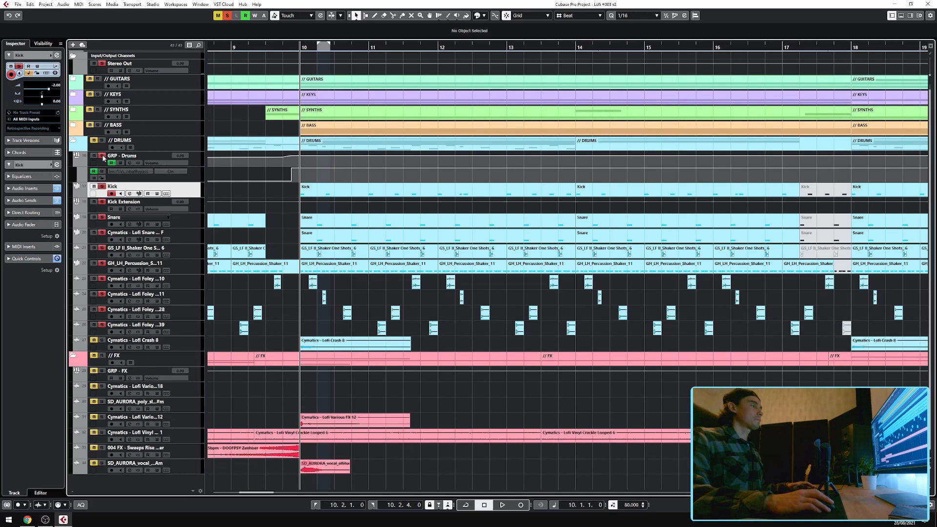
{"action": "key", "text": "space"}
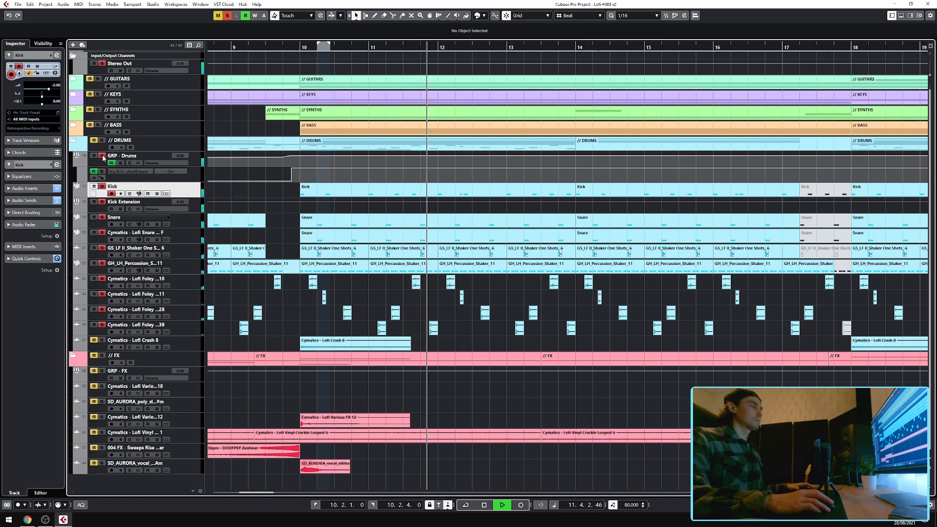
{"action": "key", "text": "space"}
{"action": "left_click", "coordinate": [101, 156]}
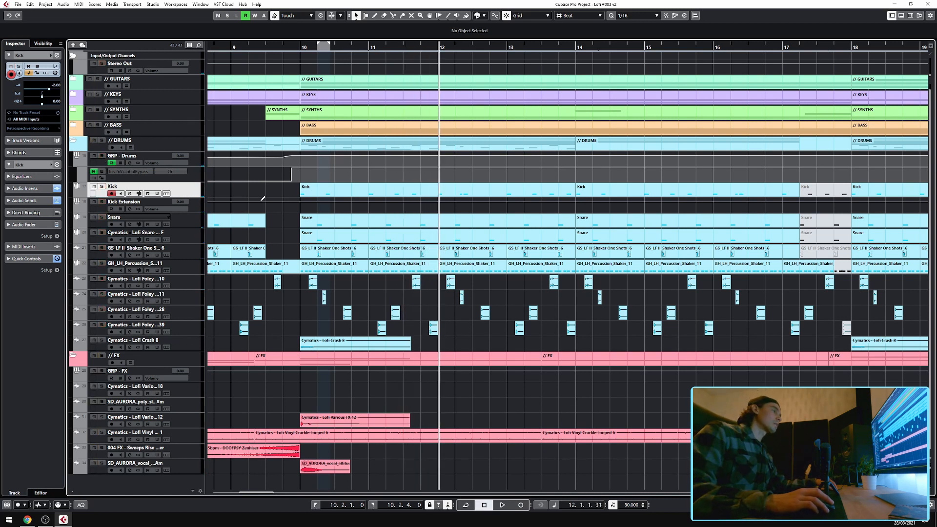
{"action": "left_click", "coordinate": [195, 219]}
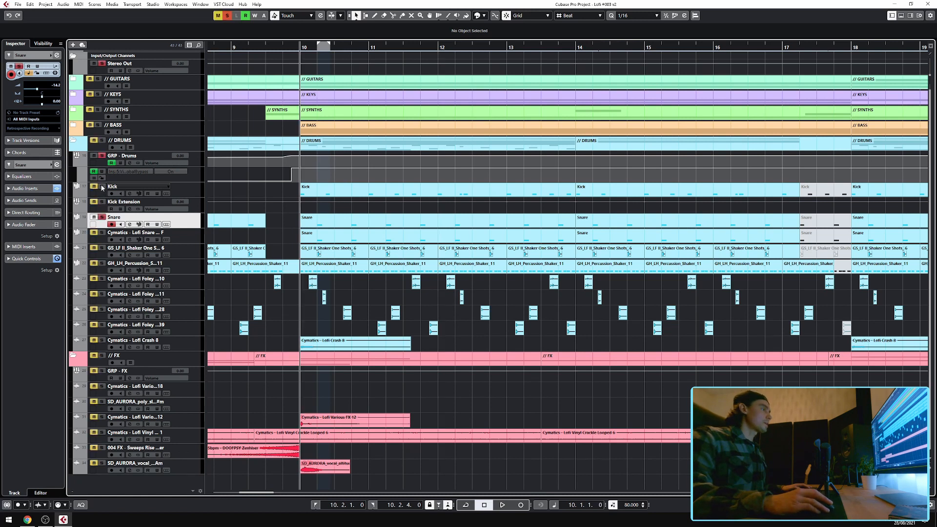
{"action": "key", "text": "space"}
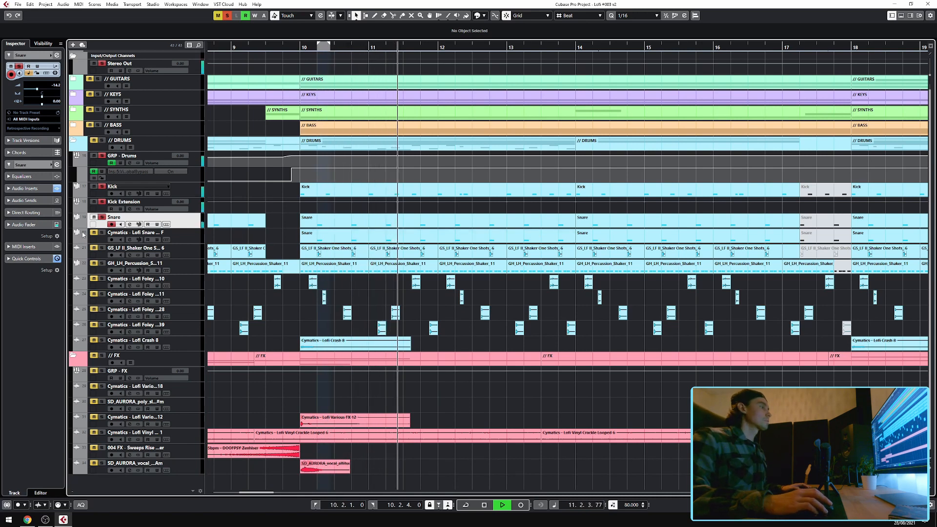
Solo the GS_LF_II_Shaker track, replay from bar 10, and check the Cymatics Lofi Snare's inserts.
{"action": "left_click", "coordinate": [24, 188]}
{"action": "left_click", "coordinate": [97, 247]}
{"action": "key", "text": "space"}
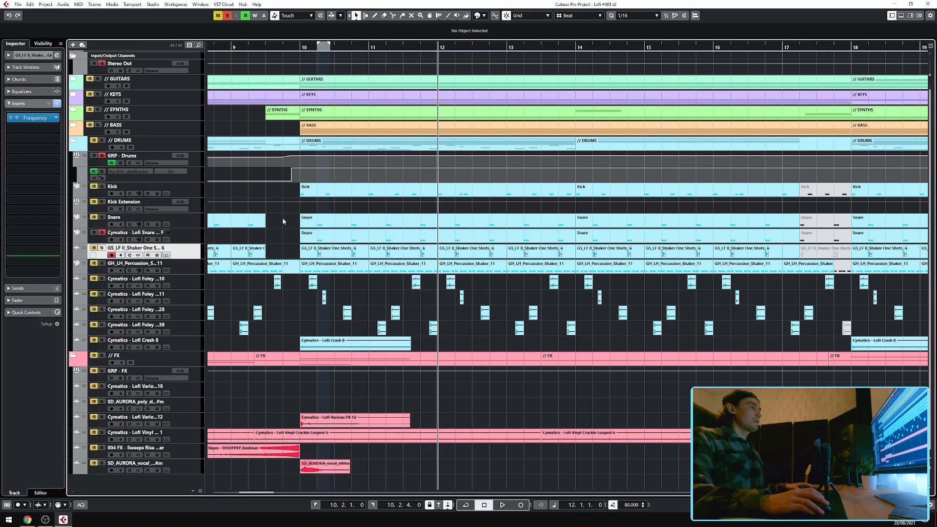
{"action": "left_click", "coordinate": [300, 46]}
{"action": "key", "text": "space"}
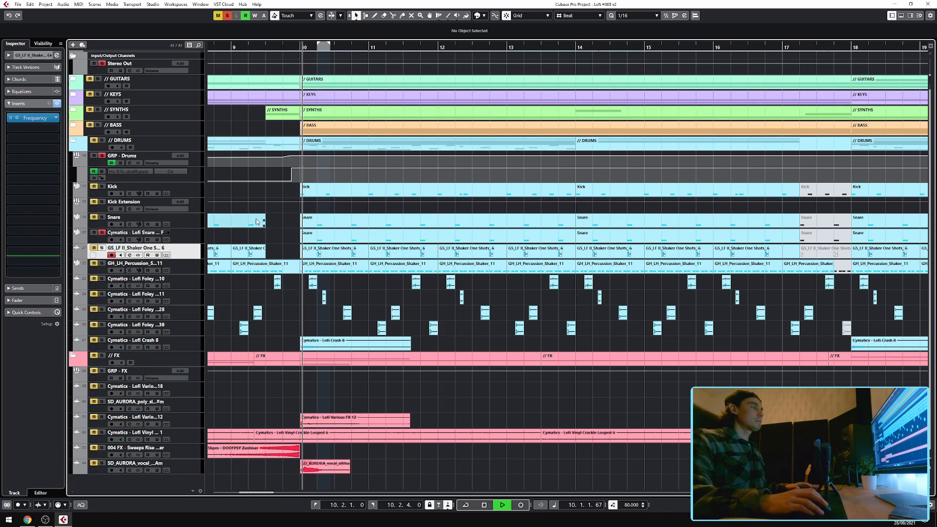
{"action": "left_click", "coordinate": [187, 232]}
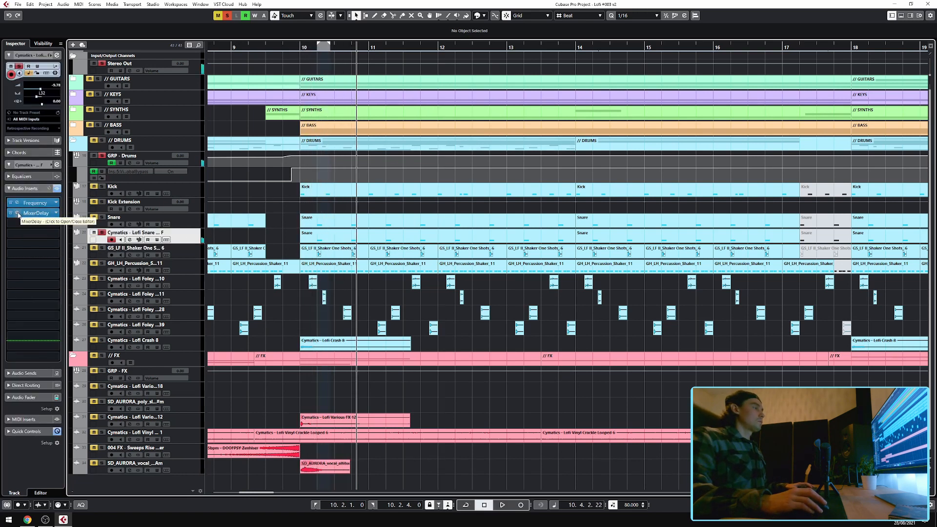
{"action": "left_click", "coordinate": [52, 211]}
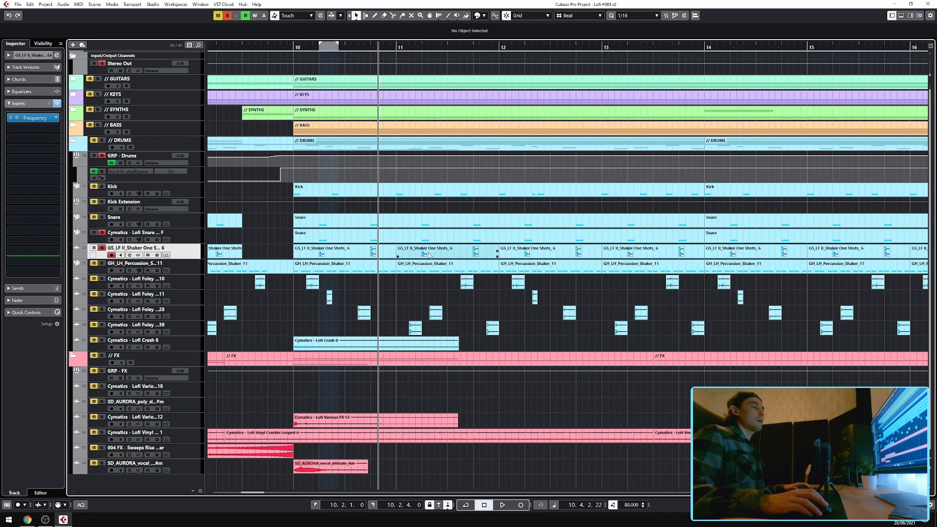
Solo the Snare and Kick Extension tracks and play back from bar 10, then stop.
{"action": "left_click", "coordinate": [102, 217]}
{"action": "left_click", "coordinate": [102, 203]}
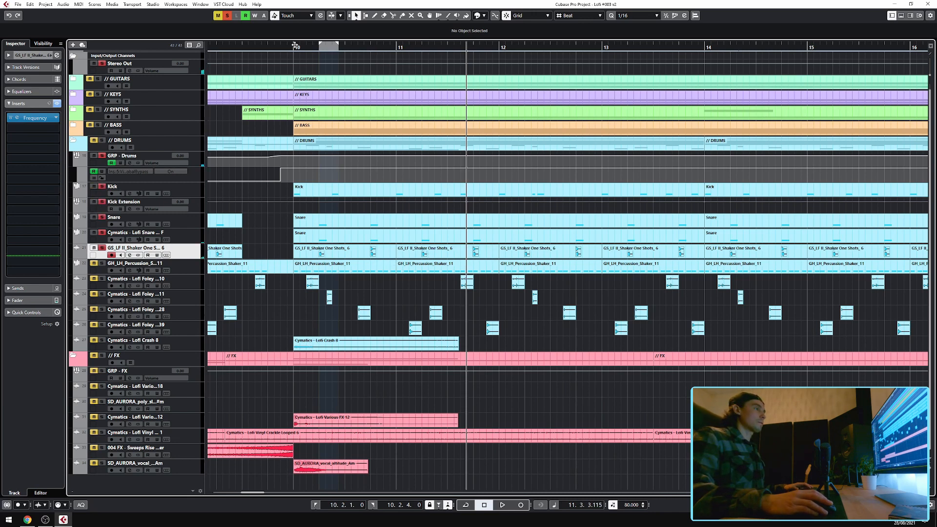
{"action": "left_click", "coordinate": [295, 45]}
{"action": "key", "text": "space"}
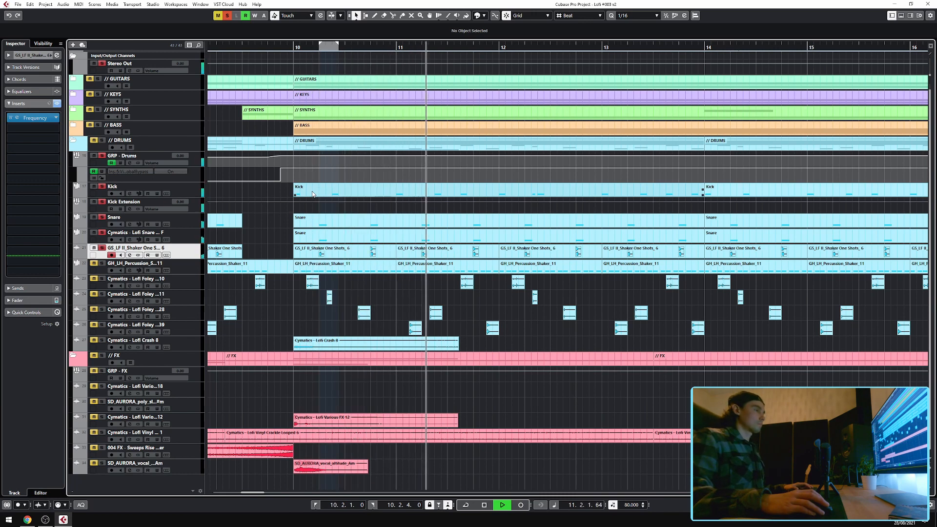
{"action": "key", "text": "space"}
Select the Kick track and open its Frequency insert to view it before closing.
{"action": "left_click", "coordinate": [131, 187]}
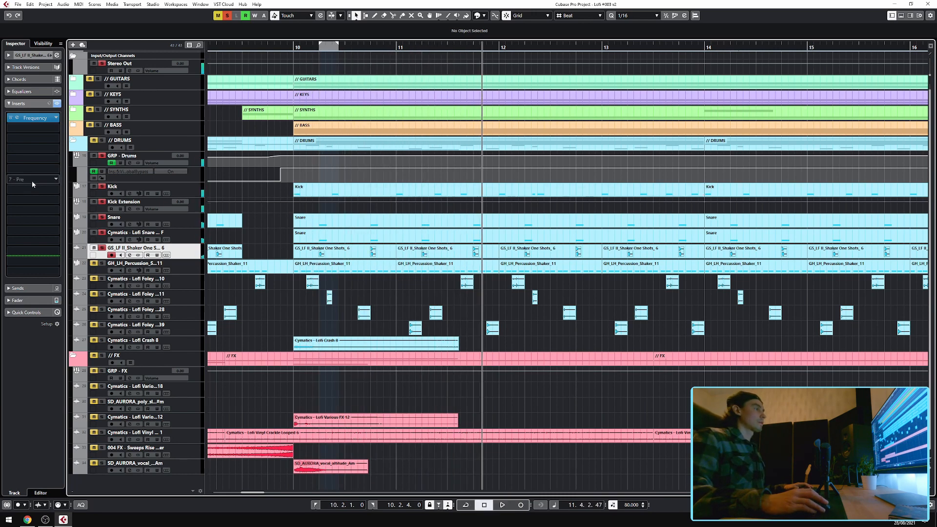
{"action": "left_click", "coordinate": [17, 202]}
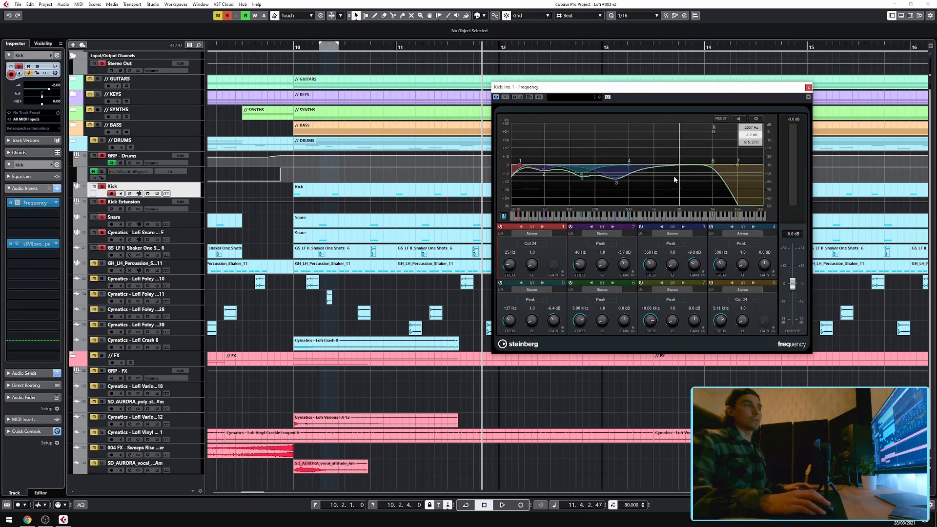
{"action": "left_click", "coordinate": [809, 88]}
Select the Snare track and open its Frequency insert to view it, then close the window.
{"action": "left_click", "coordinate": [128, 217]}
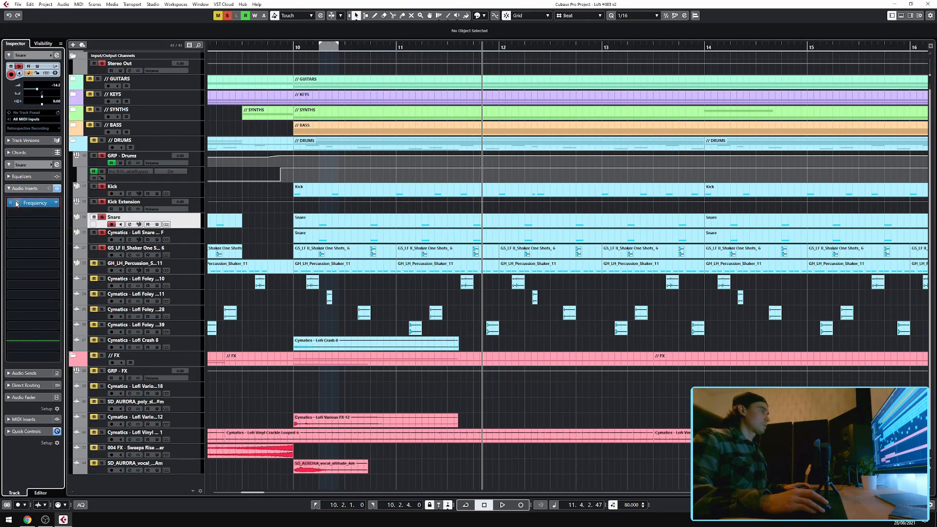
{"action": "left_click", "coordinate": [18, 203]}
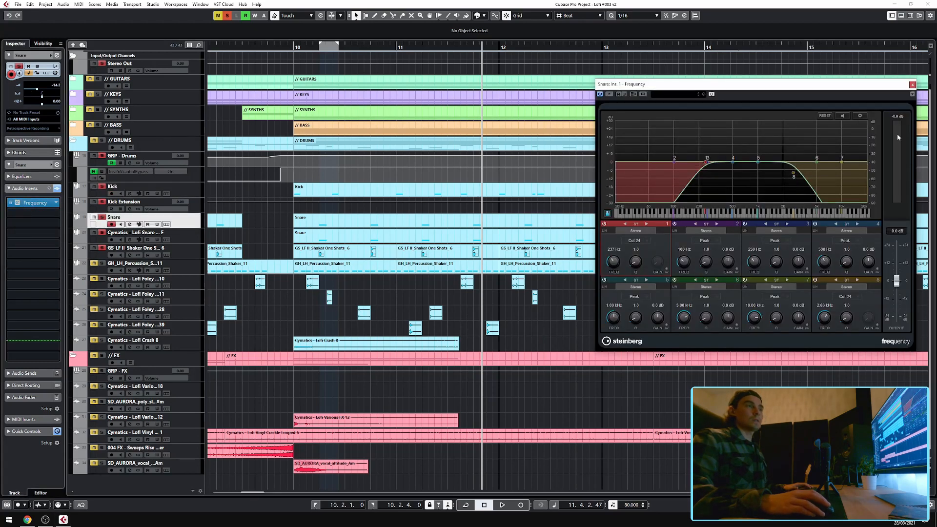
{"action": "left_click", "coordinate": [912, 85]}
Select the Cymatics Lofi Snare track and open its Frequency insert.
{"action": "left_click", "coordinate": [136, 235]}
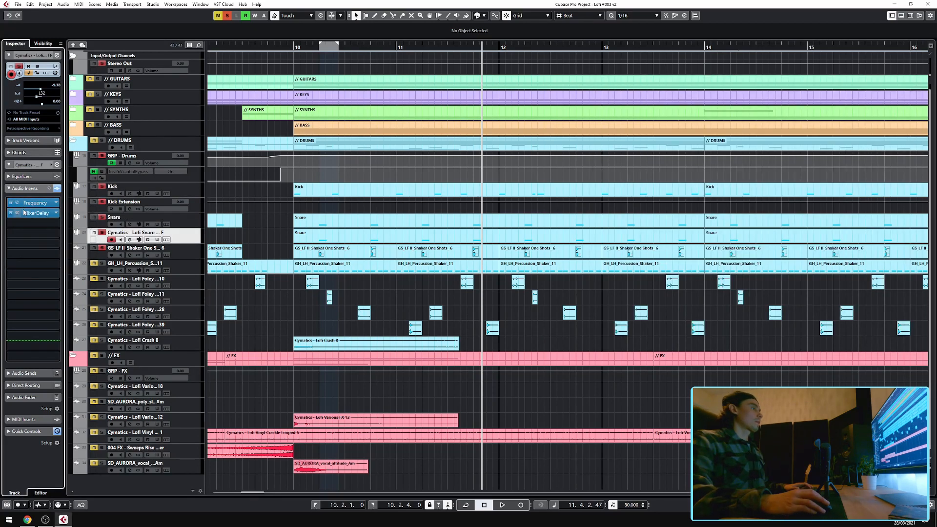
{"action": "left_click", "coordinate": [18, 203]}
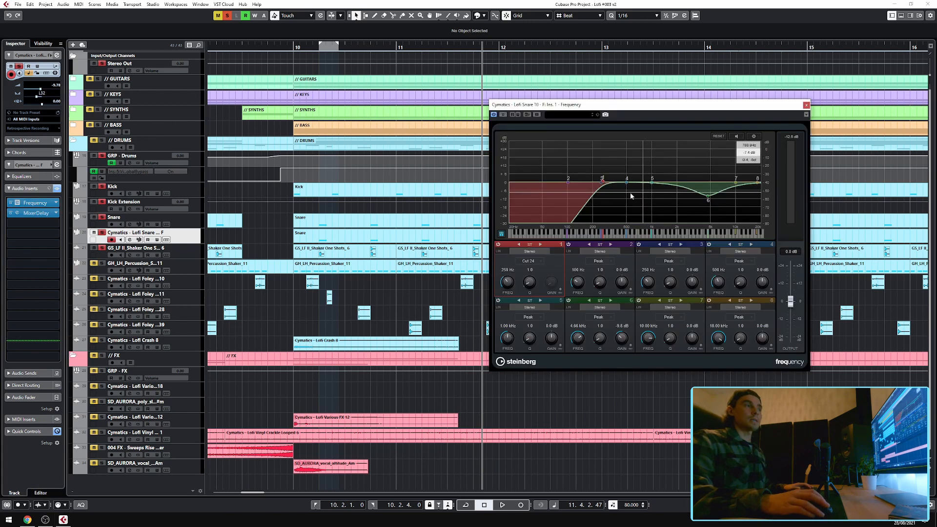
Select the GS_LF_II_Shaker track, close the snare's Frequency window, and view the shaker's Frequency insert before closing it.
{"action": "left_click", "coordinate": [217, 246]}
{"action": "left_click", "coordinate": [806, 105]}
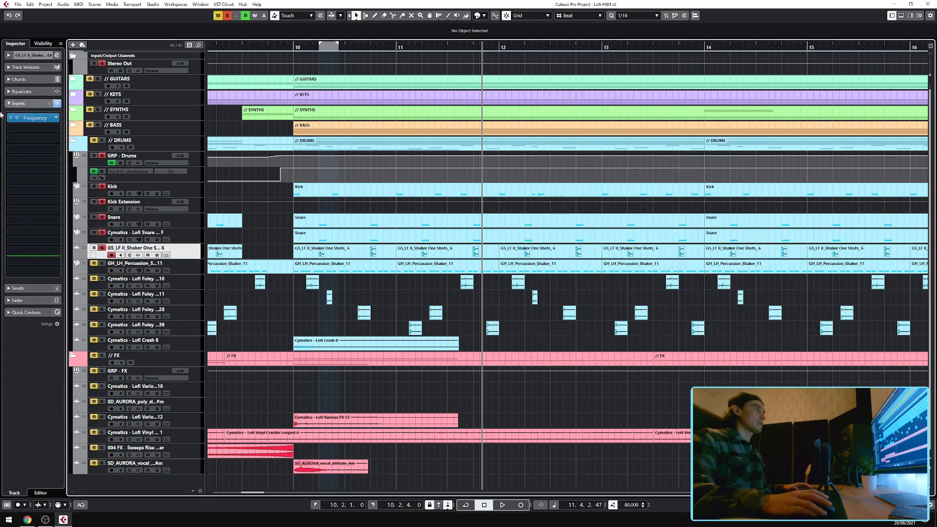
{"action": "left_click", "coordinate": [17, 121]}
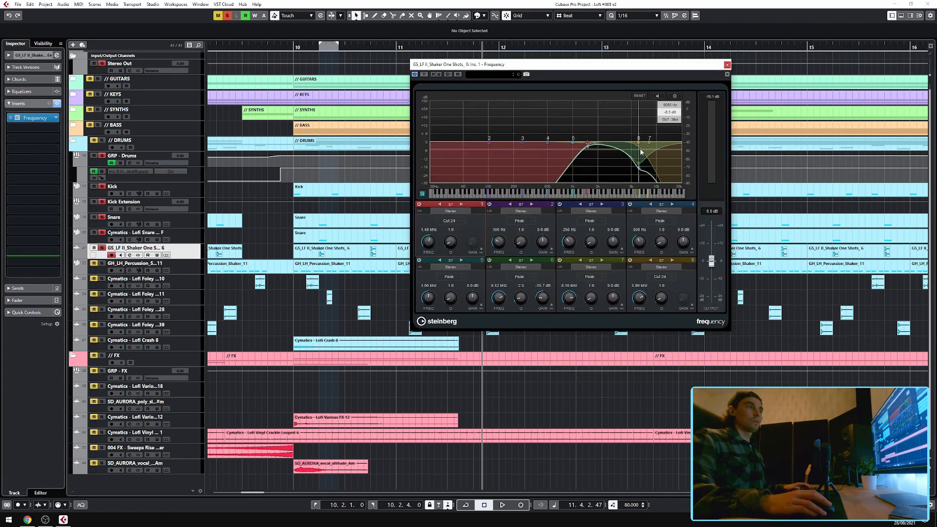
{"action": "left_click", "coordinate": [726, 66]}
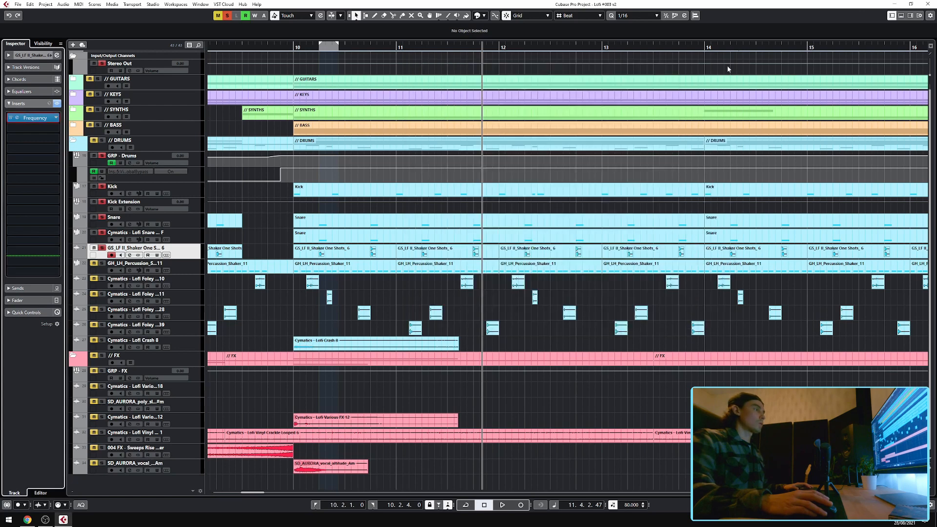
Open the GH_LH_Percussion_Shaker_11 MIDI part in the Key Editor and scroll through its notes and velocities.
{"action": "left_click", "coordinate": [131, 273]}
{"action": "double_click", "coordinate": [485, 266]}
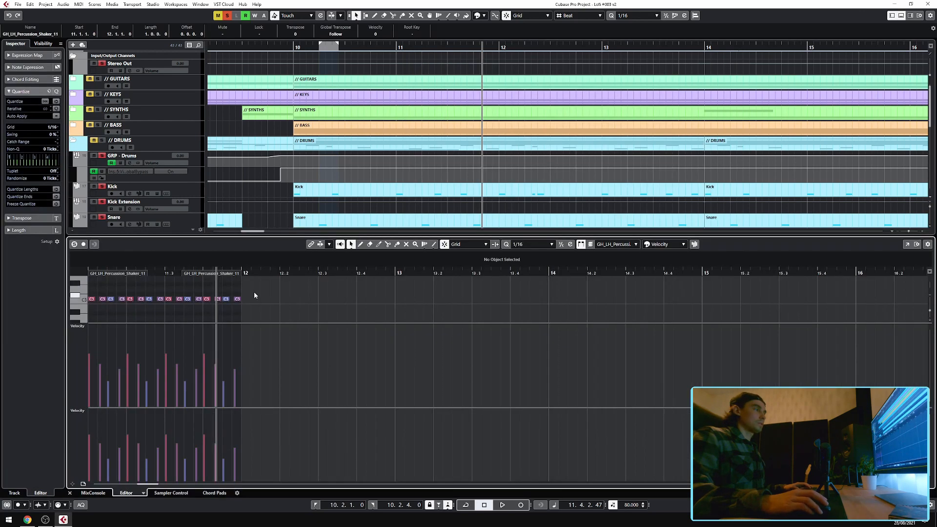
{"action": "left_click_drag", "start_coordinate": [338, 273], "coordinate": [338, 269]}
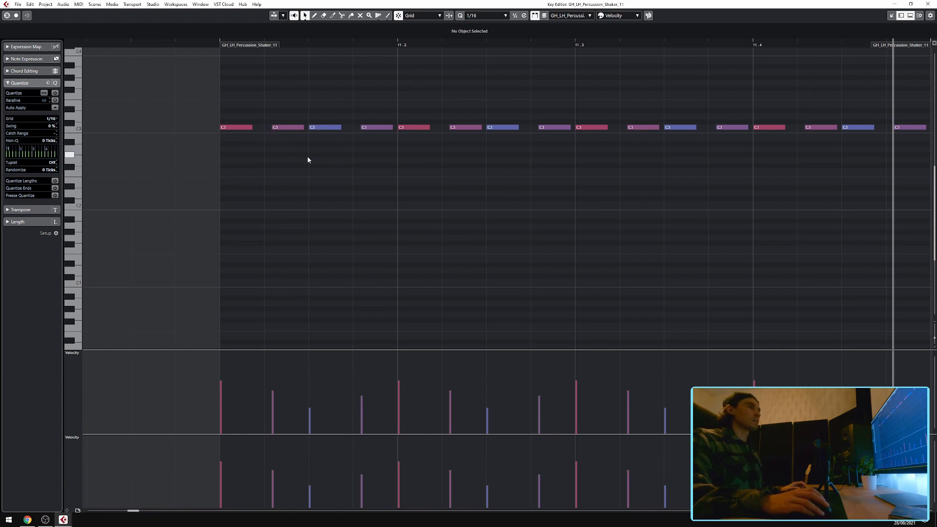
{"action": "scroll", "coordinate": [307, 160], "scroll_direction": "up", "scroll_amount": 1}
{"action": "scroll", "coordinate": [389, 171], "scroll_direction": "down", "scroll_amount": 2}
{"action": "scroll", "coordinate": [346, 184], "scroll_direction": "right", "scroll_amount": 3}
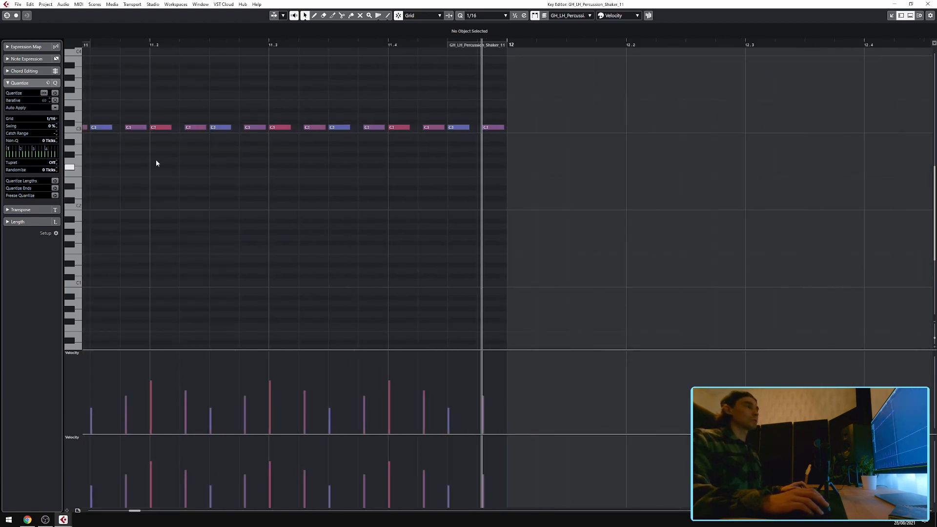
{"action": "scroll", "coordinate": [273, 164], "scroll_direction": "left", "scroll_amount": 1}
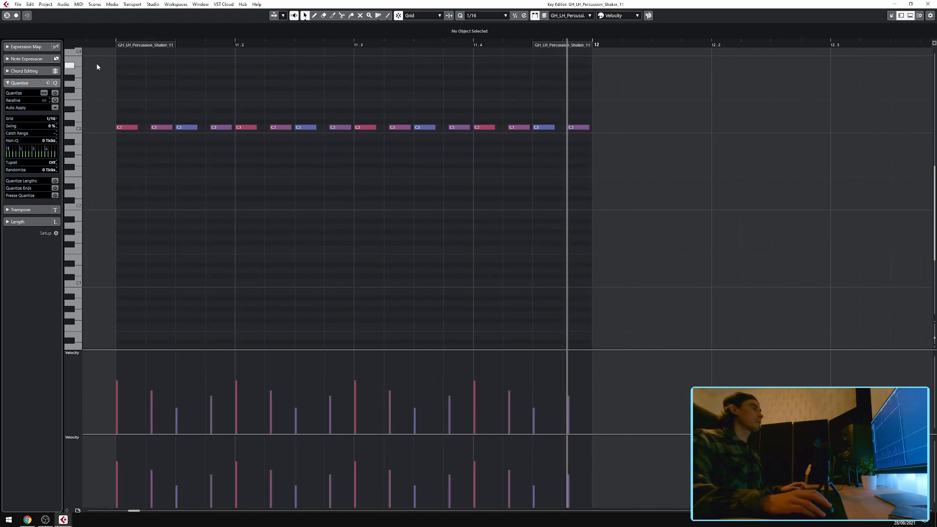
Play the percussion part from its start in the Key Editor, stop, and close the editor.
{"action": "left_click", "coordinate": [114, 47]}
{"action": "key", "text": "space"}
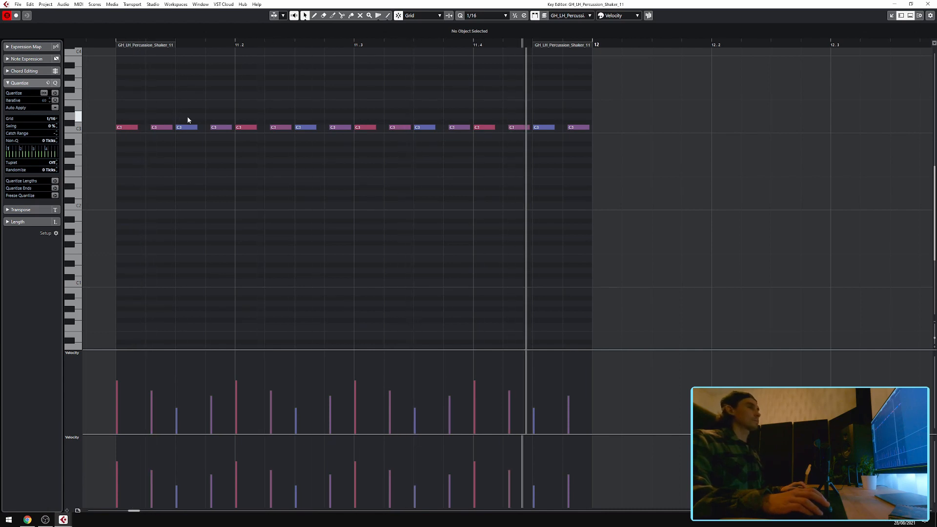
{"action": "key", "text": "space"}
{"action": "left_click", "coordinate": [927, 4]}
{"action": "key", "text": "ctrl+e"}
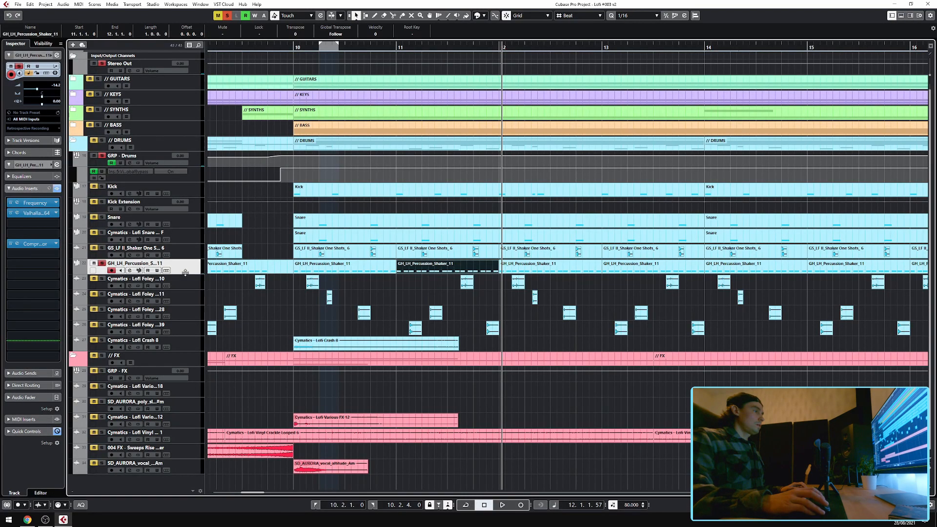
Review the GH_LH_Percussion track's Frequency, ValhallaVintageVerb and Compressor inserts, closing each window afterward.
{"action": "left_click", "coordinate": [17, 202]}
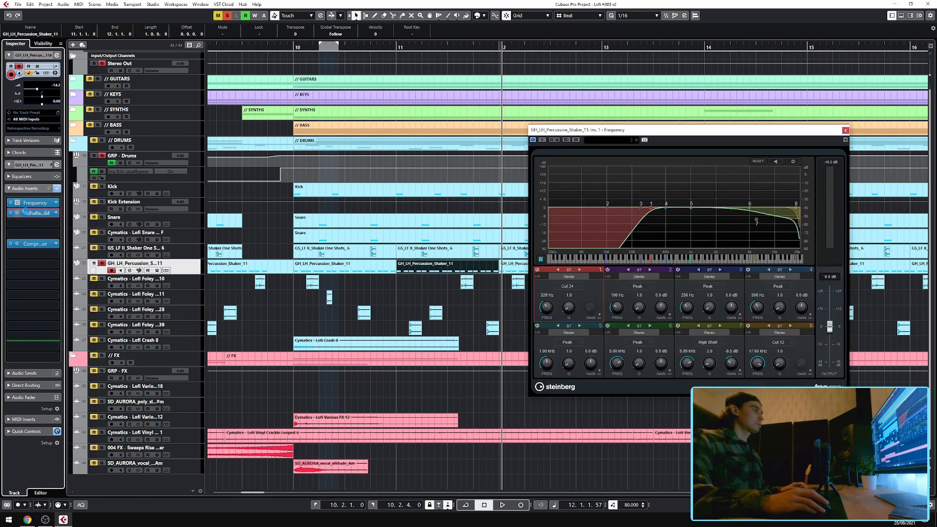
{"action": "left_click", "coordinate": [17, 212]}
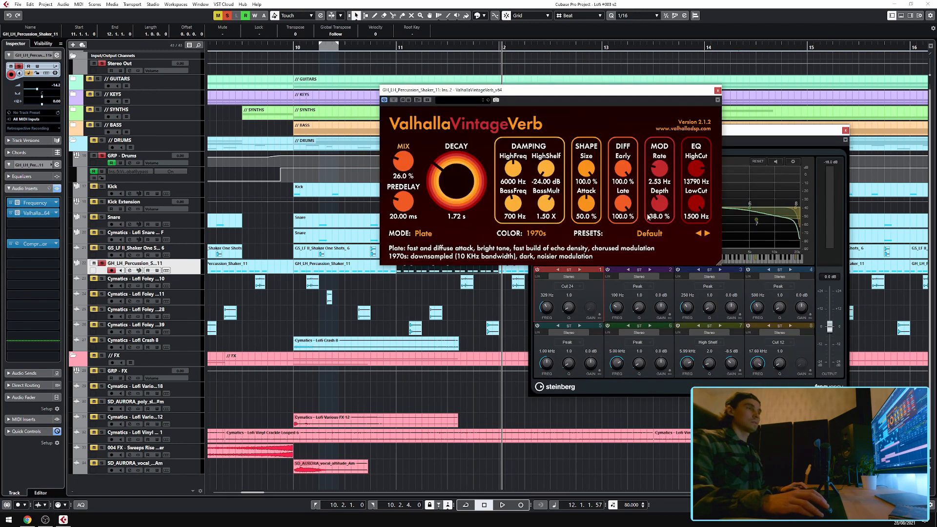
{"action": "left_click", "coordinate": [717, 91]}
{"action": "left_click", "coordinate": [845, 131]}
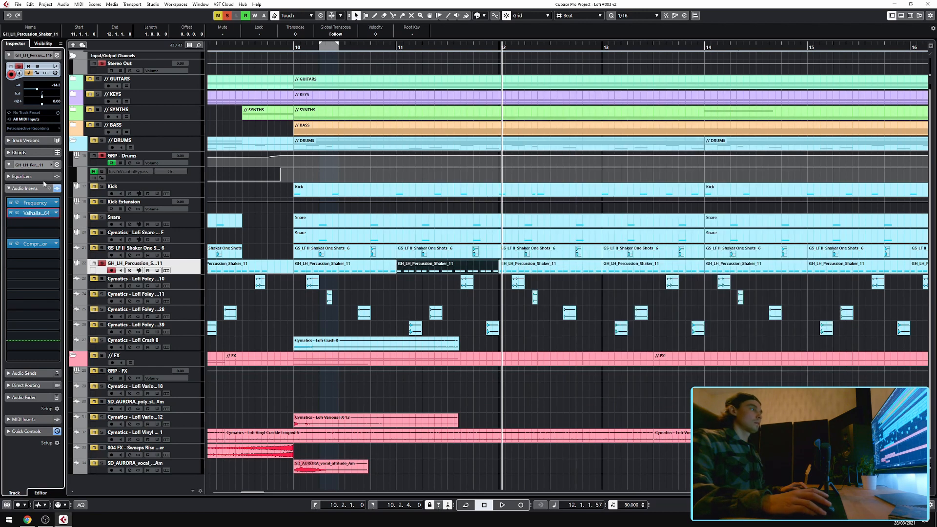
{"action": "left_click", "coordinate": [17, 244]}
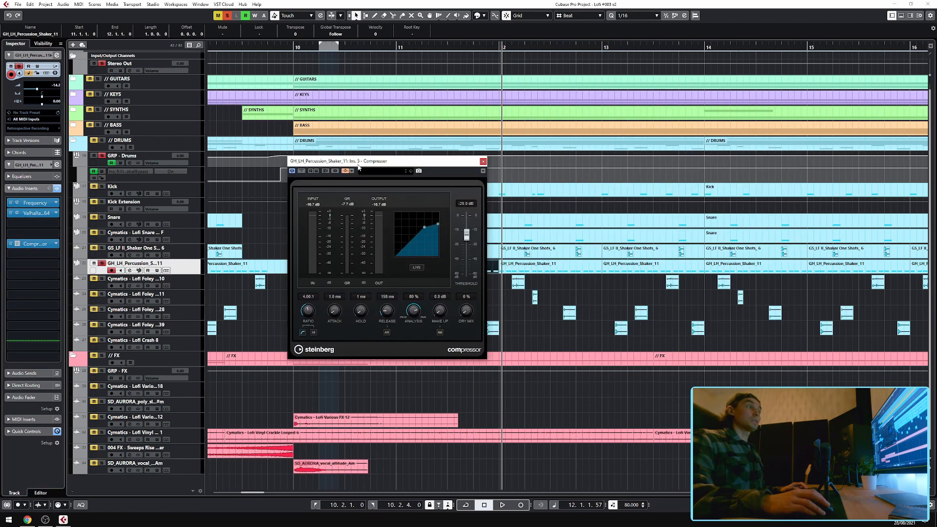
{"action": "left_click", "coordinate": [482, 161]}
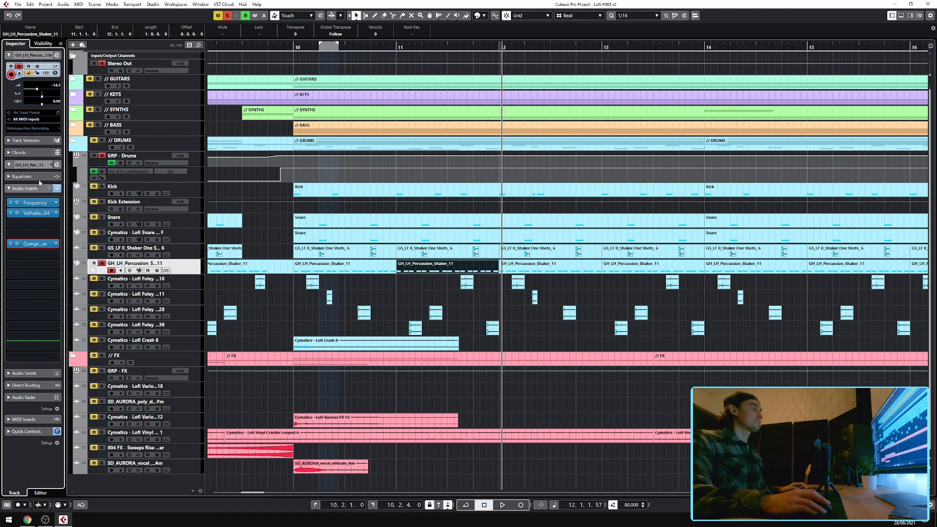
Play back the section, stop, and turn off solo on the GRP - Drums group.
{"action": "key", "text": "space"}
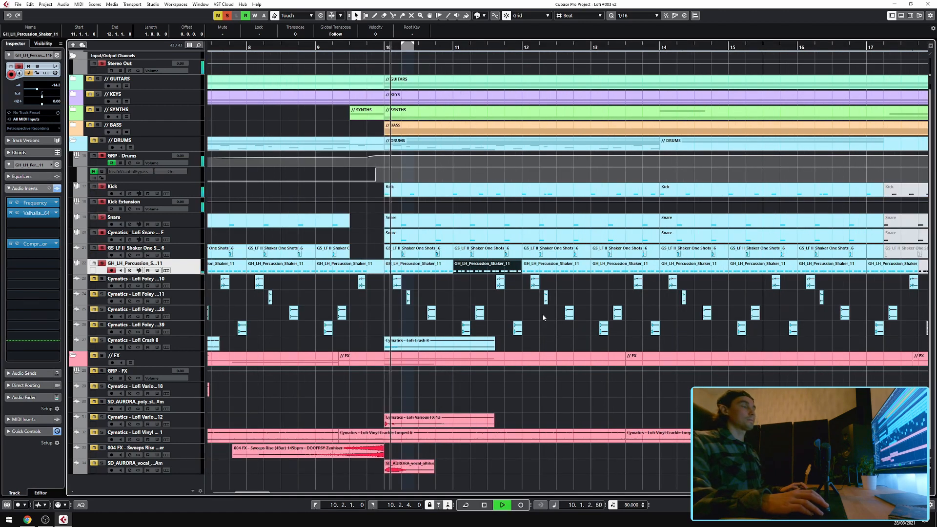
{"action": "left_click", "coordinate": [543, 315]}
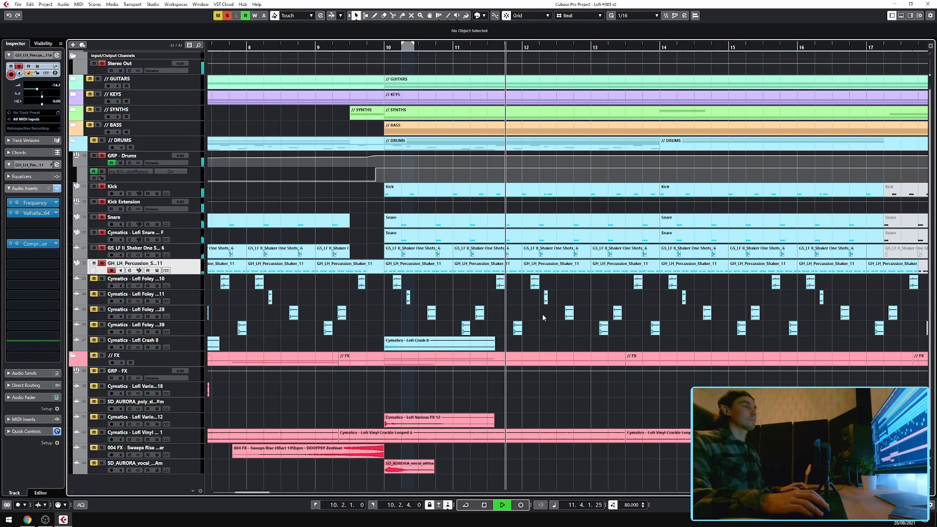
{"action": "key", "text": "space"}
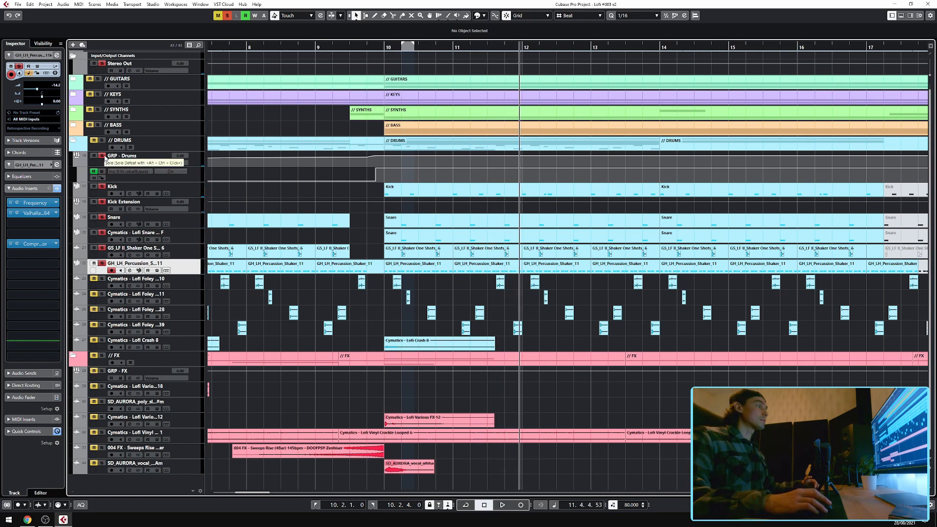
{"action": "left_click", "coordinate": [102, 156]}
{"action": "scroll", "coordinate": [511, 312], "scroll_direction": "up", "scroll_amount": 2}
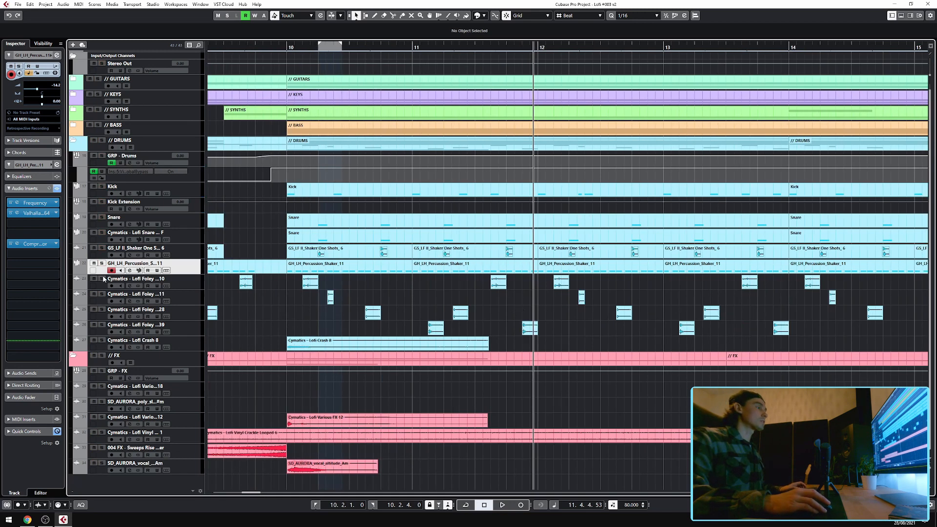
Select the four Cymatics Lofi Foley tracks, solo them, and play them back before stopping.
{"action": "left_click", "coordinate": [193, 283]}
{"action": "left_click", "coordinate": [194, 335], "text": "shift"}
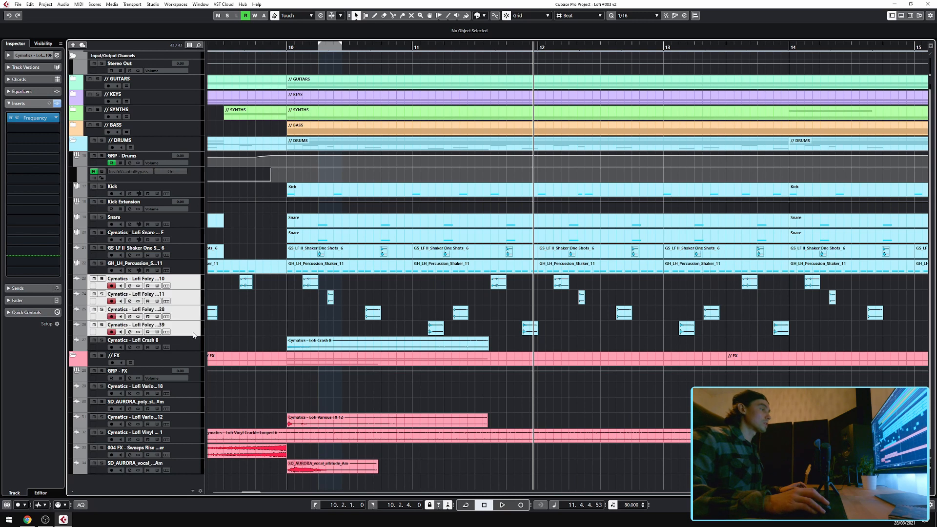
{"action": "key", "text": "s"}
{"action": "key", "text": "space"}
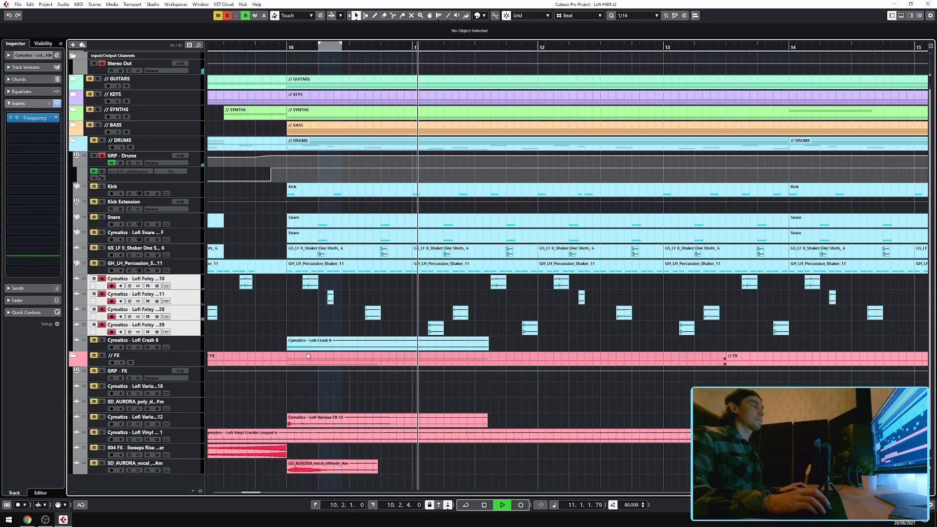
{"action": "left_click", "coordinate": [356, 328]}
{"action": "key", "text": "space"}
Select the Lofi Foley 28 and Lofi Foley 39 tracks to inspect their channel settings.
{"action": "left_click", "coordinate": [185, 318]}
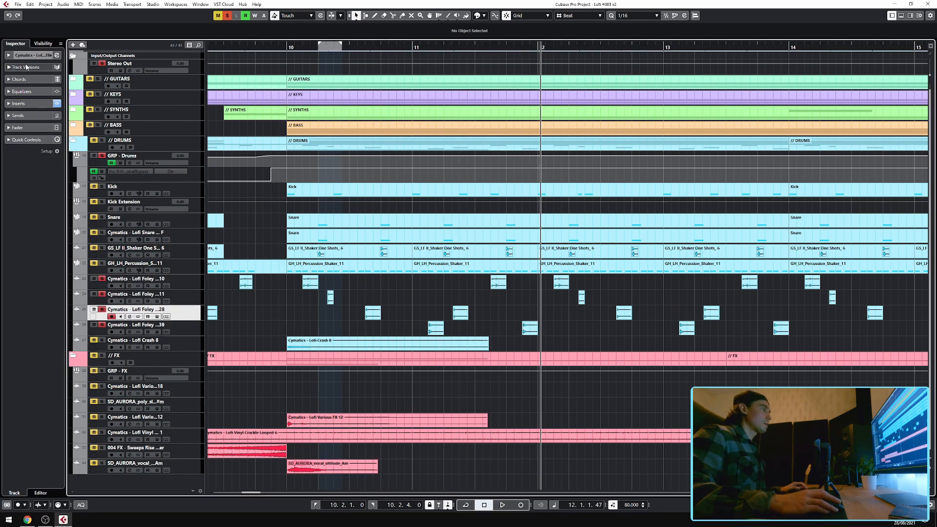
{"action": "left_click", "coordinate": [49, 55]}
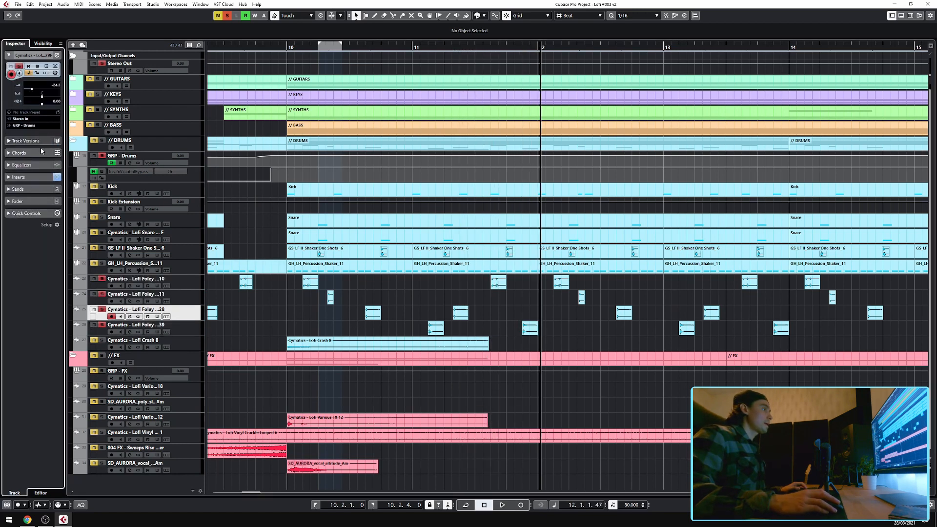
{"action": "left_click", "coordinate": [194, 279]}
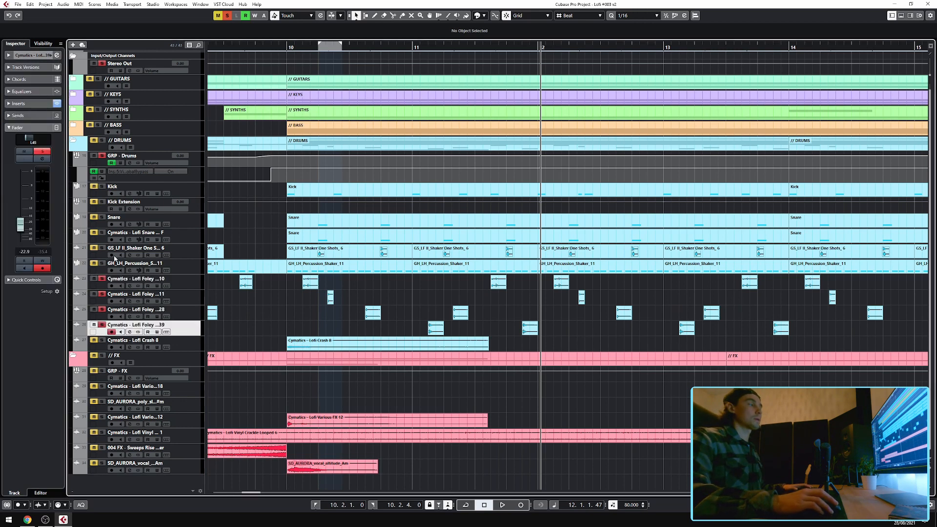
Toggle solo on the GRP - Drums group and play back from bar 10.
{"action": "left_click", "coordinate": [102, 156]}
{"action": "left_click", "coordinate": [289, 47]}
{"action": "key", "text": "space"}
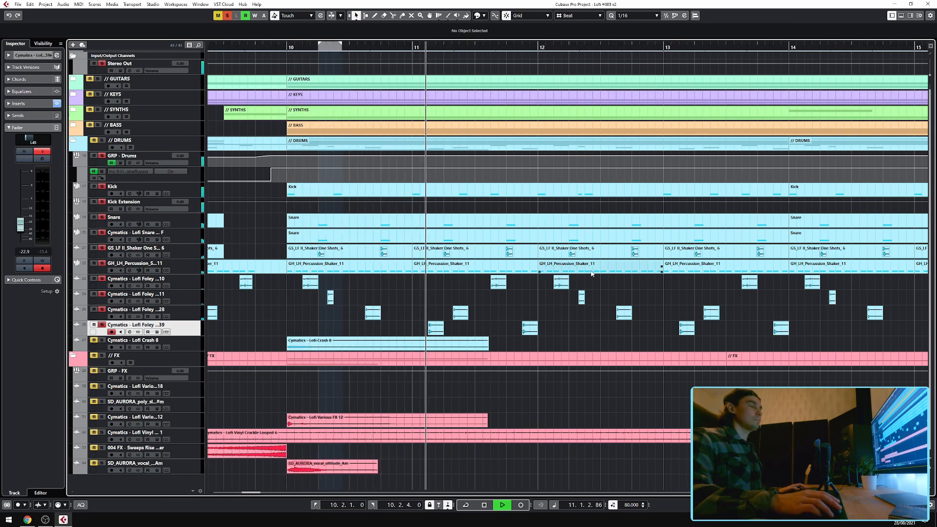
Collapse the DRUMS folder and select the Cymatics Lofi Vinyl Crackle track in the FX folder.
{"action": "key", "text": "g"}
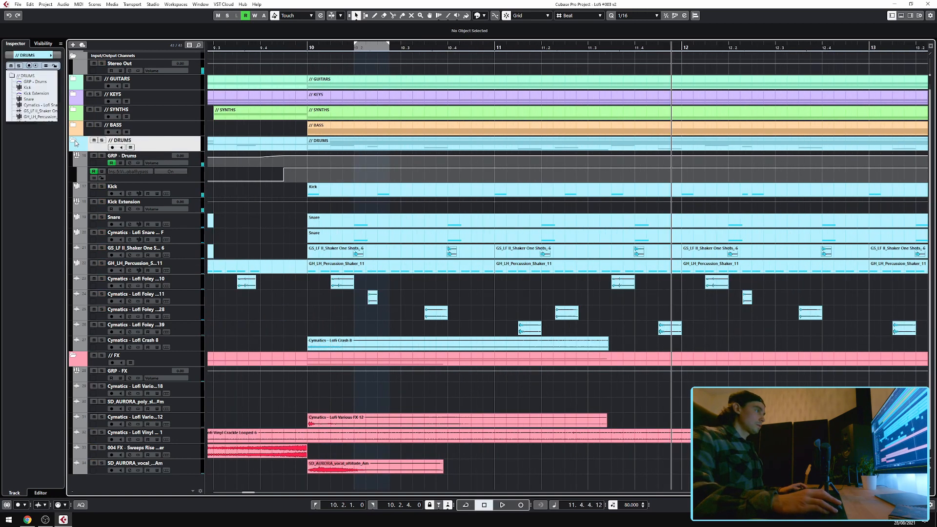
{"action": "left_click", "coordinate": [75, 141]}
{"action": "scroll", "coordinate": [381, 267], "scroll_direction": "up", "scroll_amount": 4}
{"action": "scroll", "coordinate": [390, 269], "scroll_direction": "left", "scroll_amount": 3}
{"action": "left_click", "coordinate": [190, 238]}
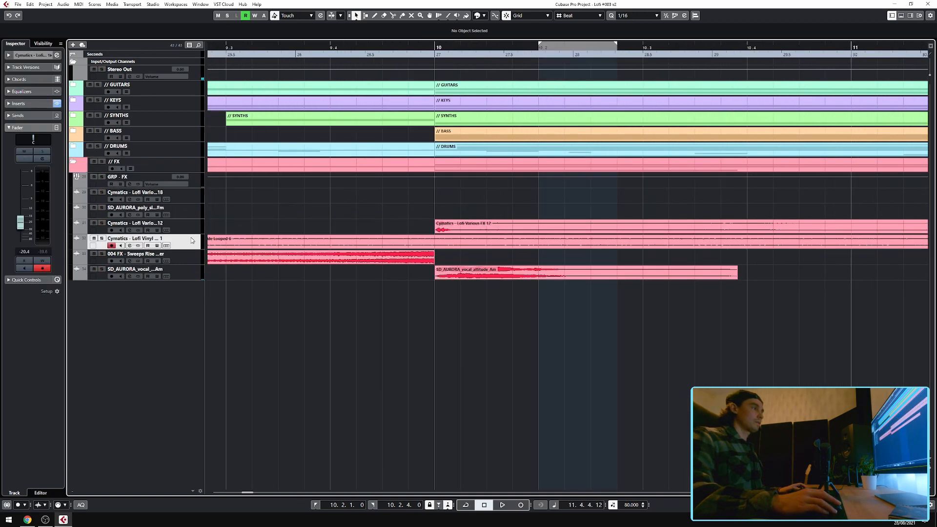
Show the vinyl crackle track's insert effects in the inspector and stop playback.
{"action": "scroll", "coordinate": [379, 244], "scroll_direction": "down", "scroll_amount": 6}
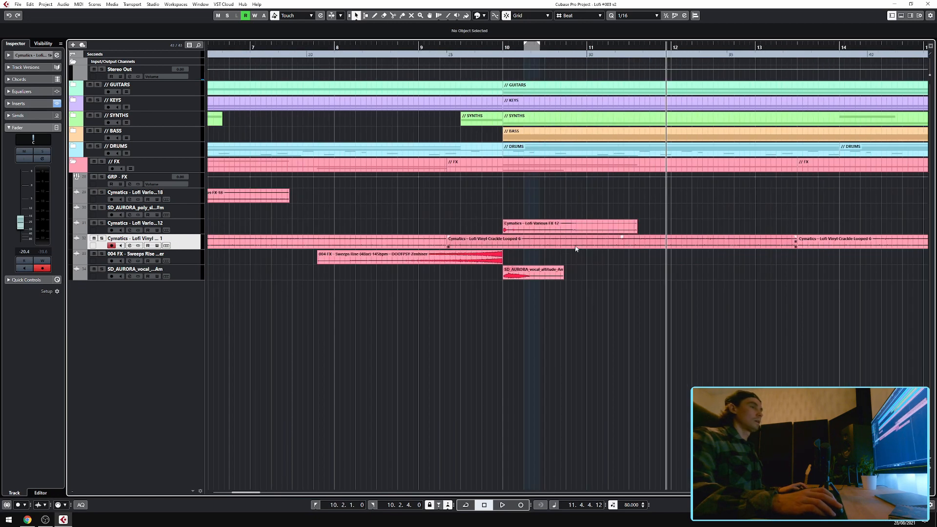
{"action": "scroll", "coordinate": [361, 252], "scroll_direction": "down", "scroll_amount": 5}
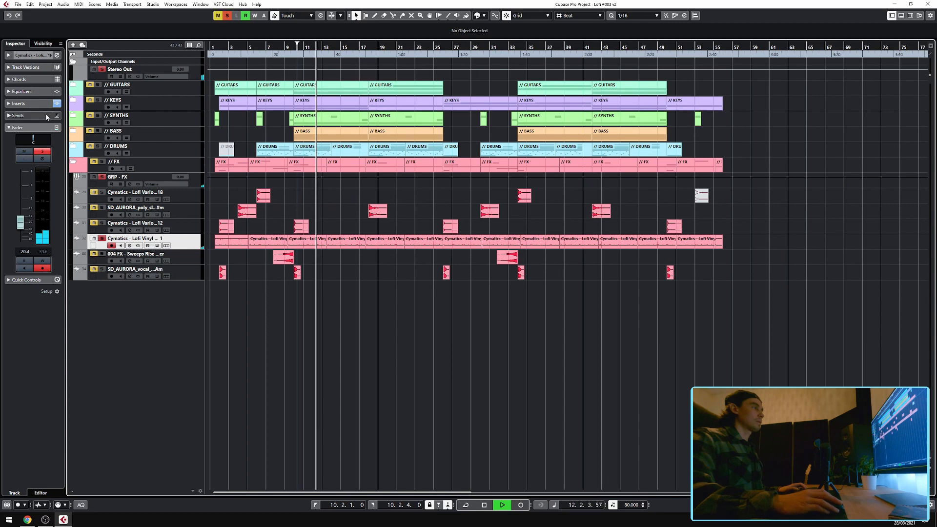
{"action": "left_click", "coordinate": [29, 103]}
{"action": "key", "text": "space"}
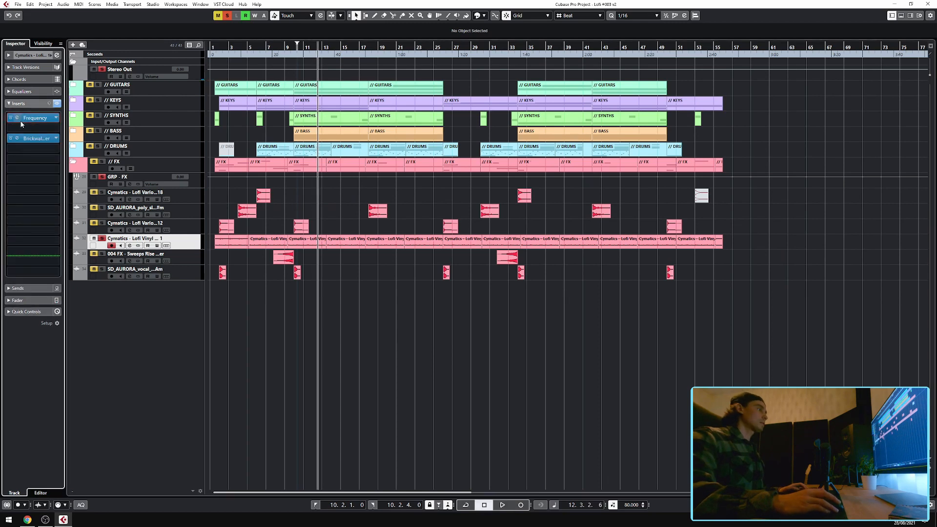
View the vinyl crackle track's Frequency insert, then open its Brickwall Limiter and move the limiter window aside.
{"action": "left_click", "coordinate": [35, 117]}
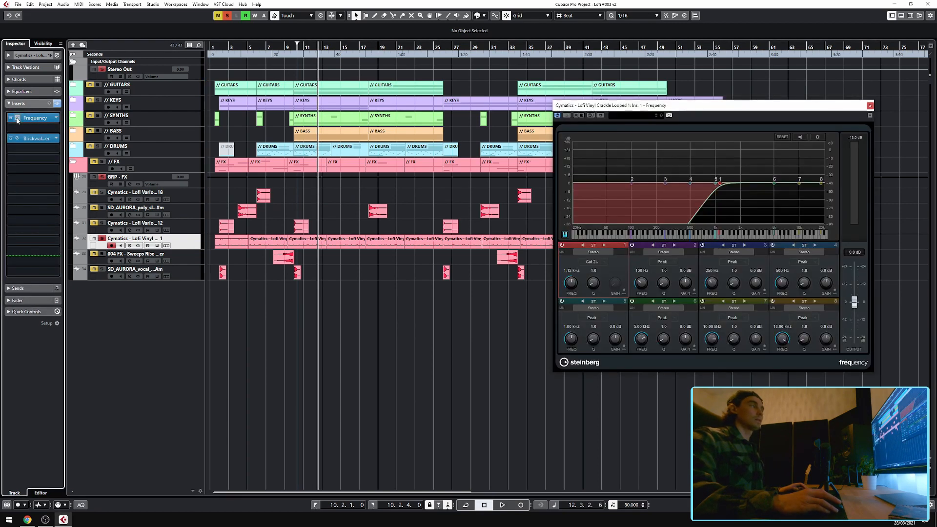
{"action": "left_click", "coordinate": [35, 117]}
{"action": "left_click", "coordinate": [32, 140]}
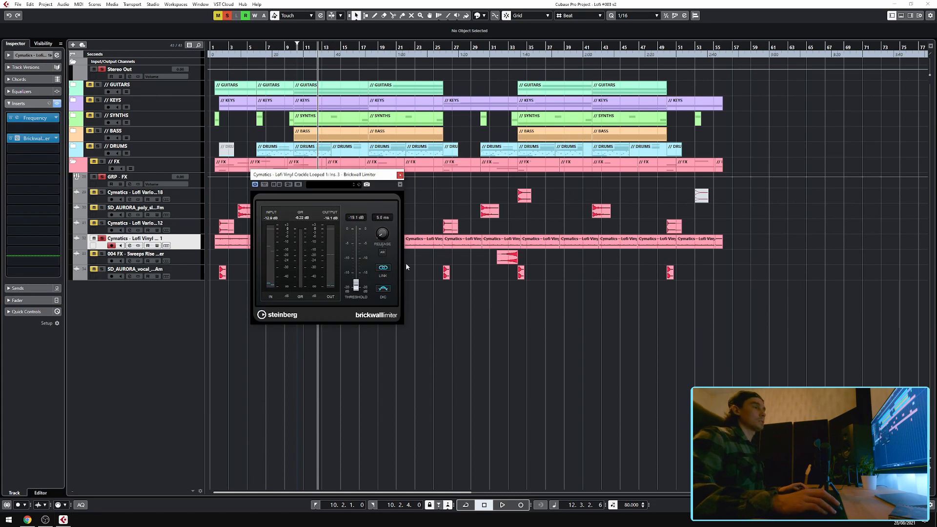
{"action": "scroll", "coordinate": [405, 216], "scroll_direction": "up", "scroll_amount": 4}
{"action": "left_click_drag", "start_coordinate": [370, 176], "coordinate": [636, 196]}
{"action": "scroll", "coordinate": [300, 222], "scroll_direction": "up", "scroll_amount": 3}
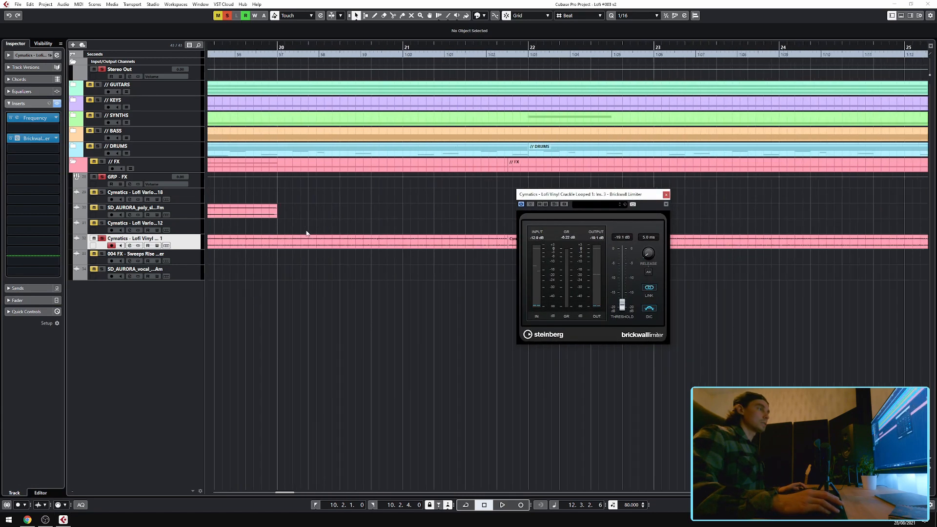
Enlarge the vinyl crackle track's height to show its waveform across the arrangement.
{"action": "left_click", "coordinate": [190, 248]}
{"action": "key", "text": "z"}
{"action": "scroll", "coordinate": [272, 308], "scroll_direction": "down", "scroll_amount": 3}
{"action": "scroll", "coordinate": [271, 309], "scroll_direction": "up", "scroll_amount": 1}
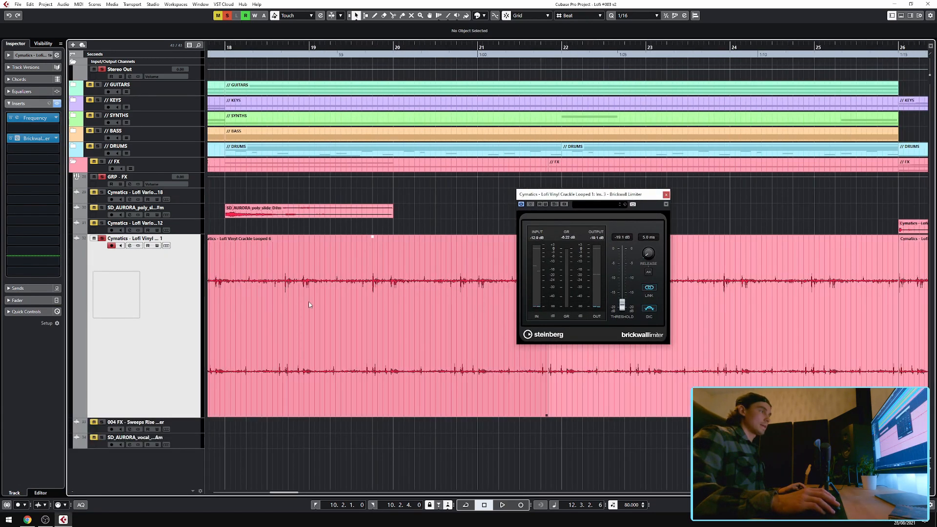
{"action": "scroll", "coordinate": [370, 301], "scroll_direction": "left", "scroll_amount": 3}
{"action": "scroll", "coordinate": [312, 292], "scroll_direction": "down", "scroll_amount": 3}
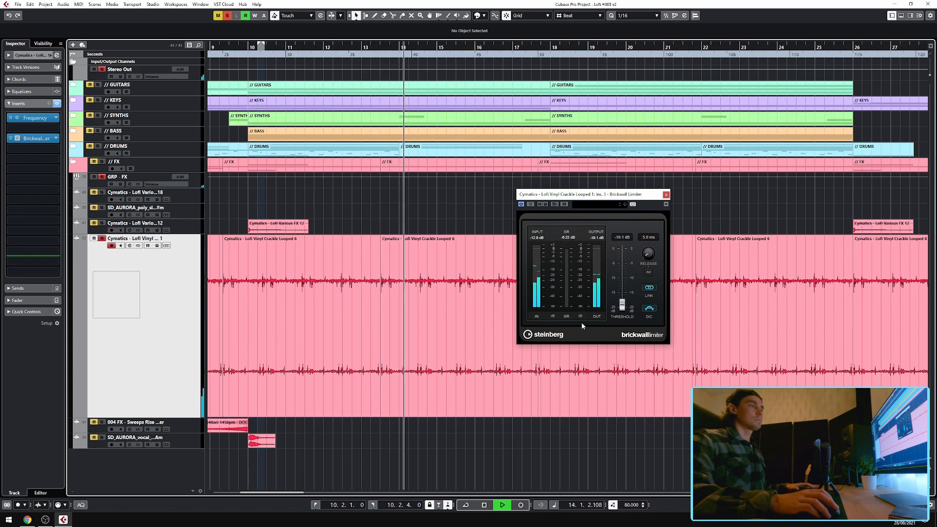
Play back the vinyl crackle loop, then close the Brickwall Limiter window.
{"action": "key", "text": "space"}
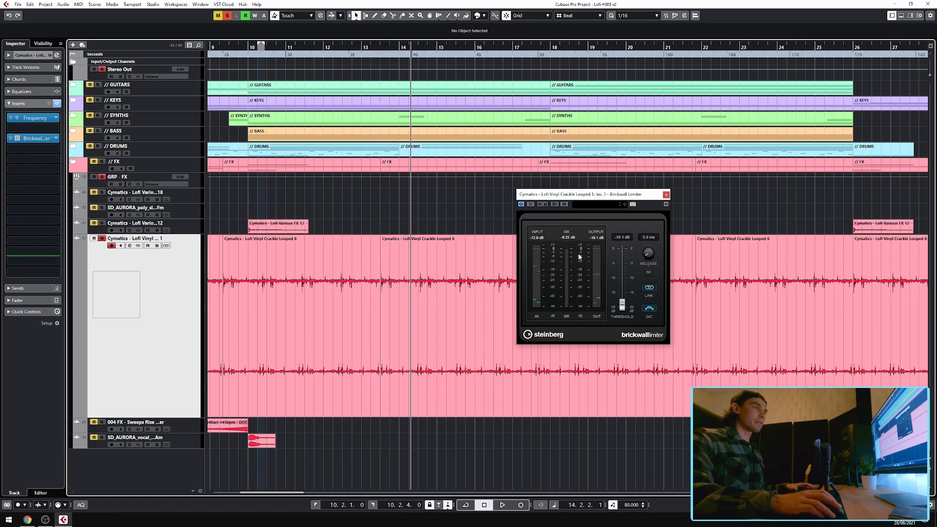
{"action": "left_click", "coordinate": [502, 350]}
{"action": "key", "text": "space"}
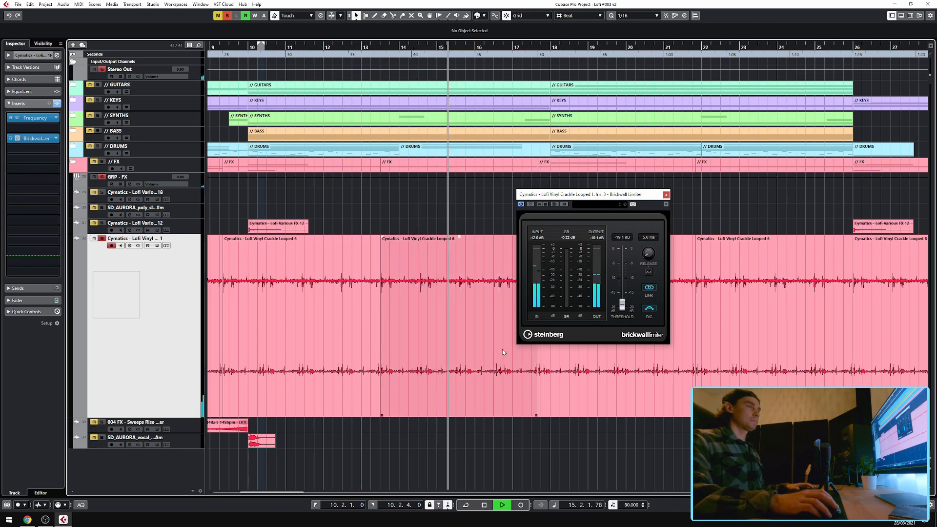
{"action": "key", "text": "space"}
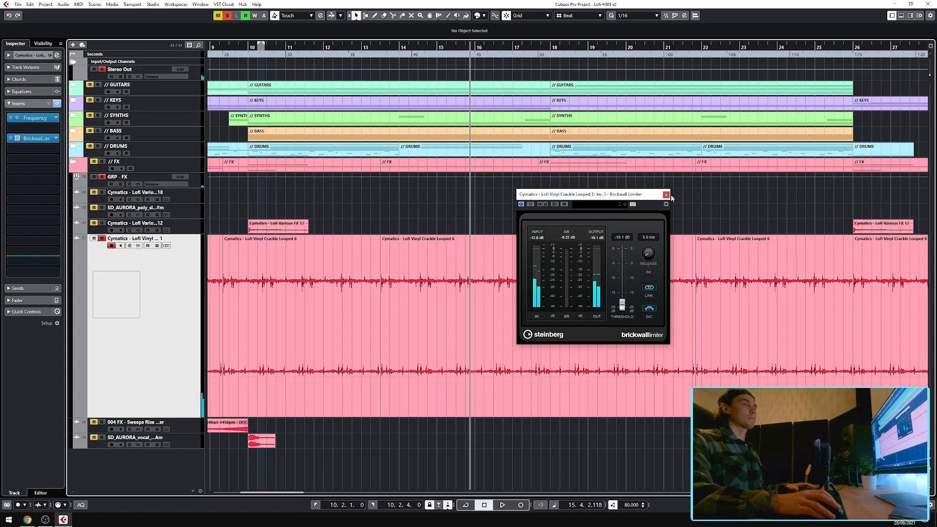
{"action": "left_click", "coordinate": [665, 194]}
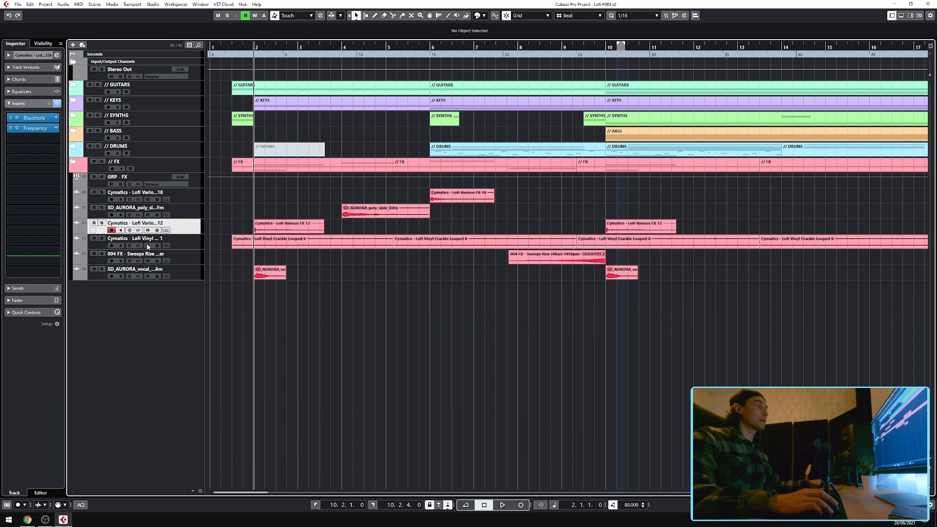
Solo the Cymatics - Lofi Vario...12 FX track and play it back from the start.
{"action": "left_click", "coordinate": [102, 223]}
{"action": "key", "text": "space"}
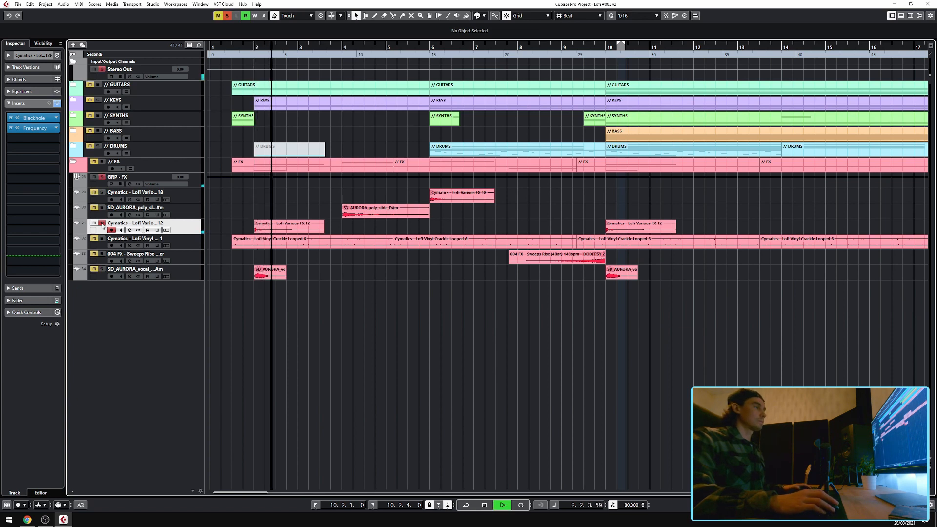
{"action": "key", "text": "space"}
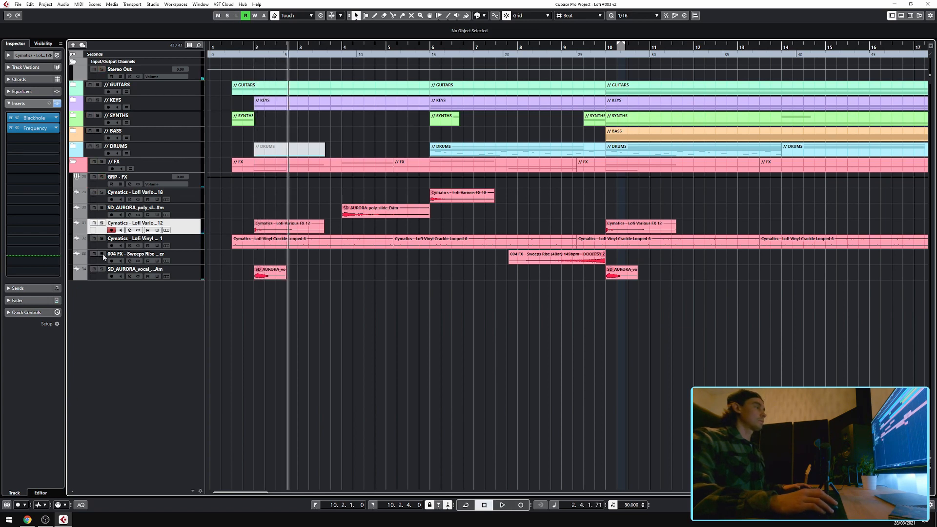
{"action": "key", "text": "space"}
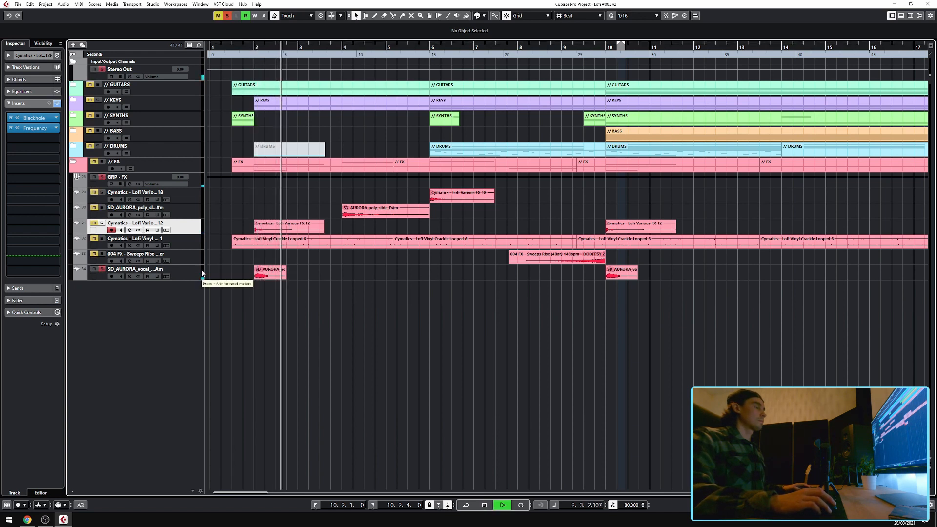
{"action": "key", "text": "space"}
Select and solo the SD_AURORA_vocal track, then select the SD_AURORA_poly slide track.
{"action": "left_click", "coordinate": [127, 273]}
{"action": "left_click", "coordinate": [102, 270]}
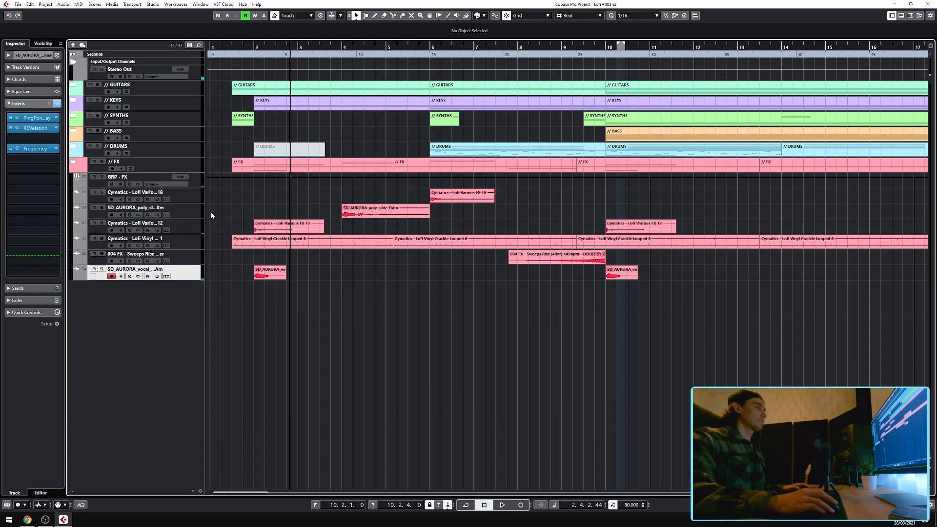
{"action": "left_click", "coordinate": [190, 217]}
{"action": "key", "text": "space"}
Play back from bar 4 and solo the SD_AURORA_poly slide track.
{"action": "left_click", "coordinate": [343, 47]}
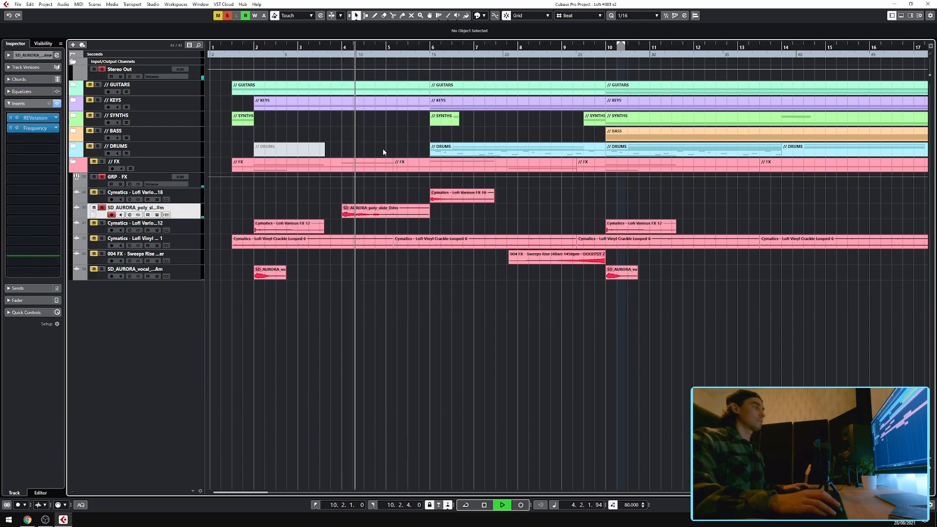
{"action": "key", "text": "space"}
{"action": "left_click", "coordinate": [103, 208]}
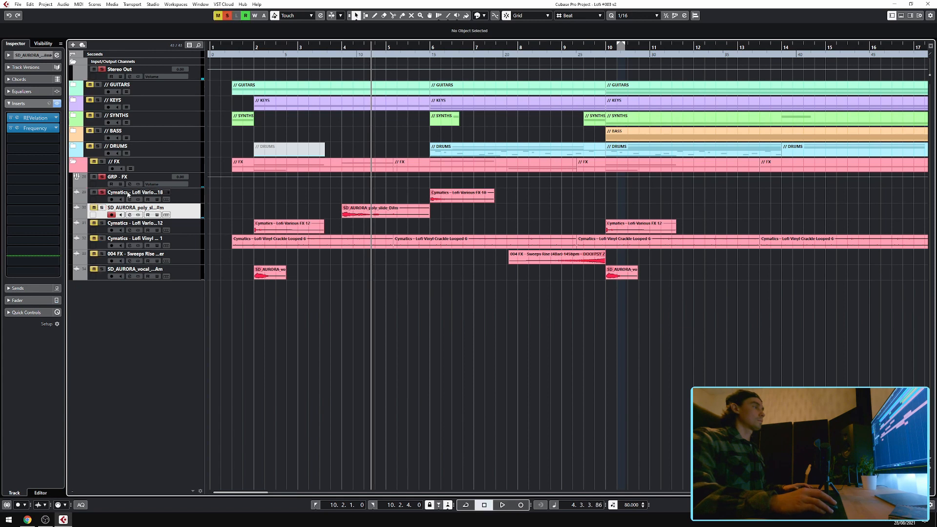
Select the Cymatics - Lofi Vario...18 track, play from bar 6, and toggle solo on GRP - FX.
{"action": "left_click", "coordinate": [128, 194]}
{"action": "left_click", "coordinate": [432, 47]}
{"action": "key", "text": "space"}
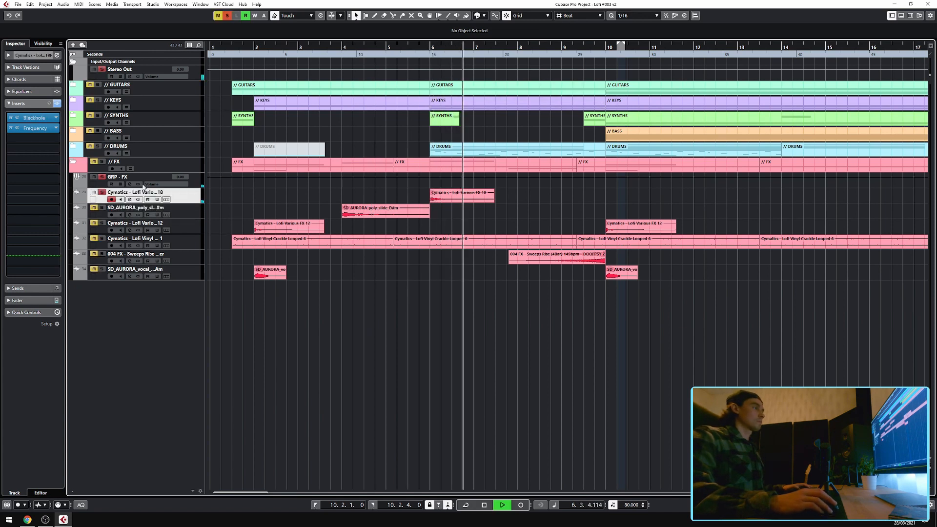
{"action": "key", "text": "space"}
{"action": "left_click", "coordinate": [102, 176]}
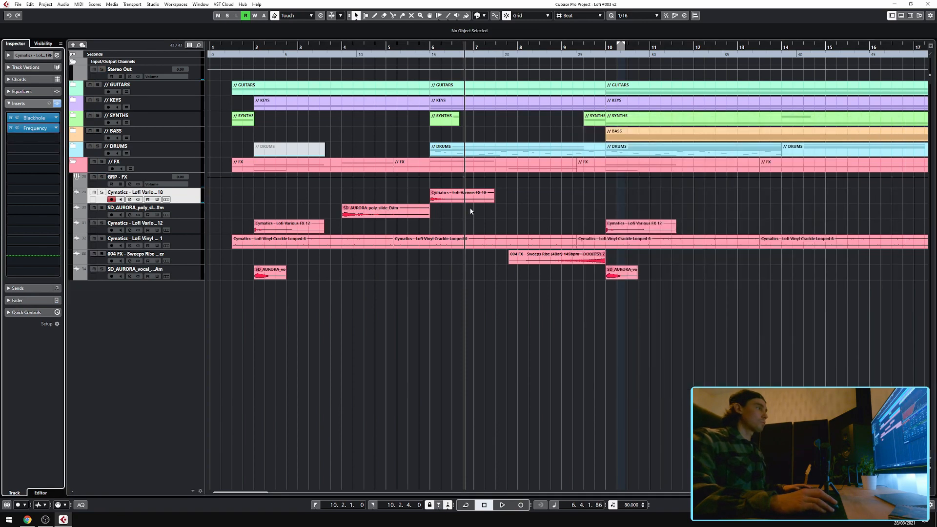
Open the Vario...18 track's Blackhole and Frequency inserts, then close both plug-in windows.
{"action": "left_click", "coordinate": [17, 118]}
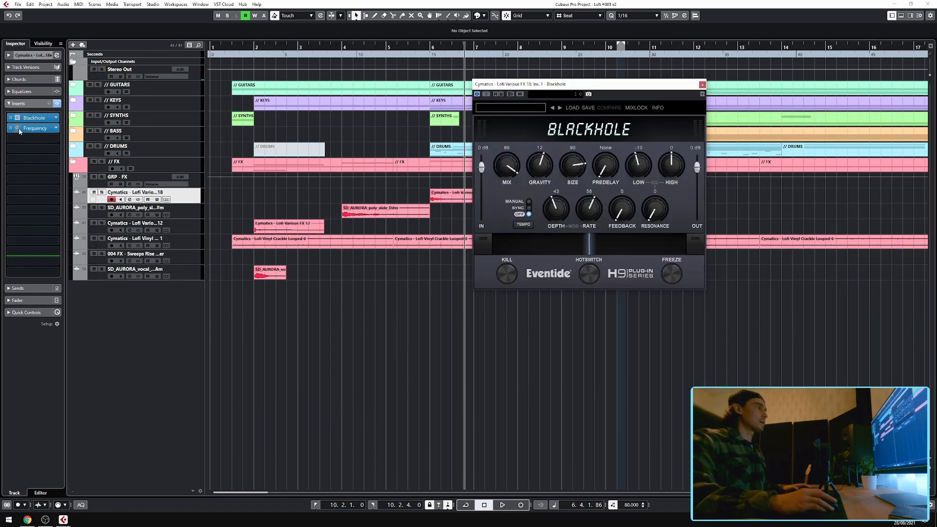
{"action": "left_click", "coordinate": [18, 128]}
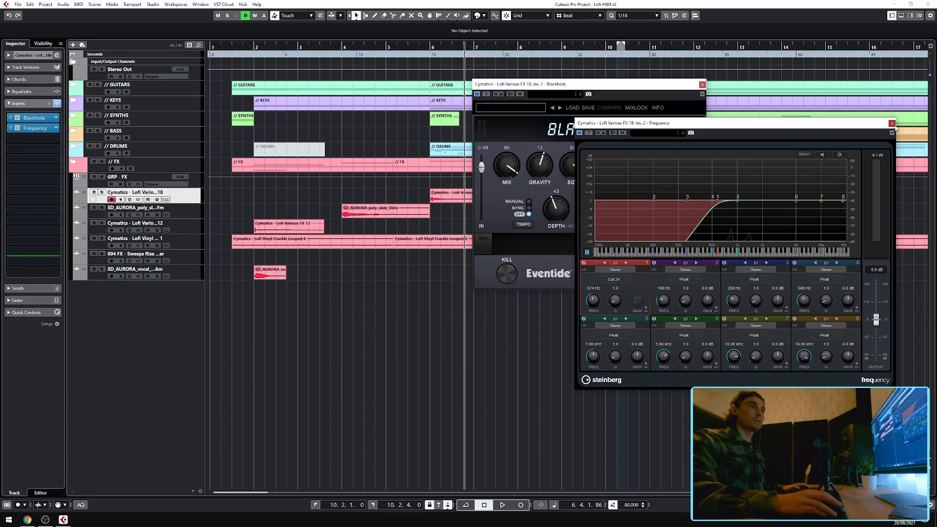
{"action": "left_click", "coordinate": [893, 124]}
{"action": "left_click", "coordinate": [702, 85]}
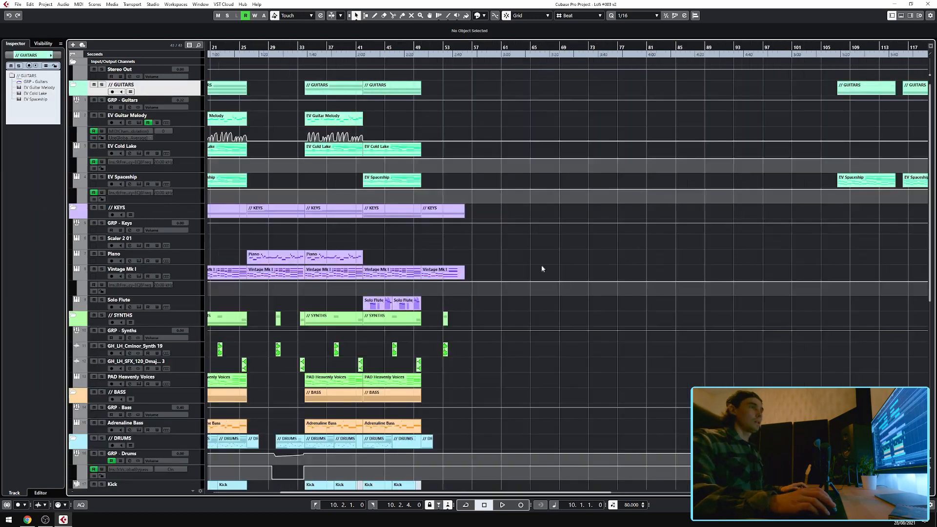
Move the playhead to bar 26 and play back the full arrangement.
{"action": "scroll", "coordinate": [320, 230], "scroll_direction": "up", "scroll_amount": 5}
{"action": "scroll", "coordinate": [390, 93], "scroll_direction": "left", "scroll_amount": 3}
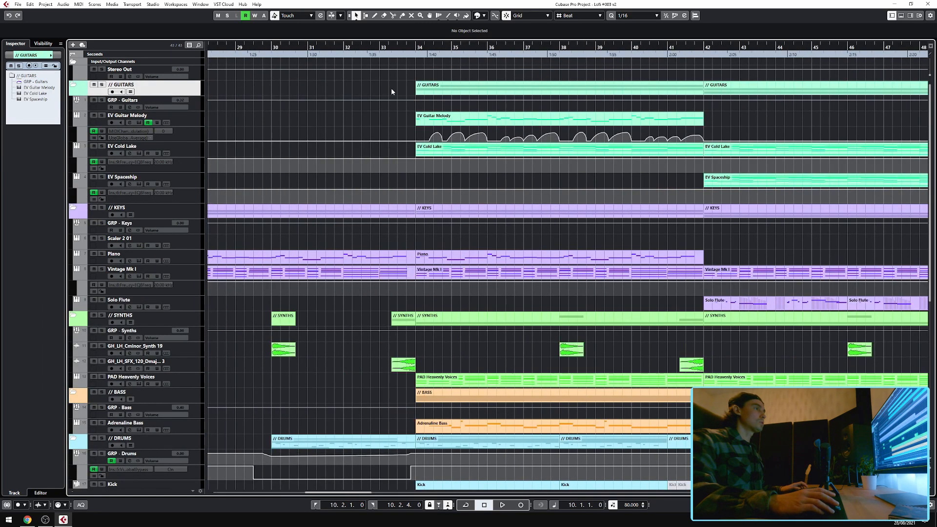
{"action": "left_click", "coordinate": [378, 50]}
{"action": "scroll", "coordinate": [361, 62], "scroll_direction": "left", "scroll_amount": 5}
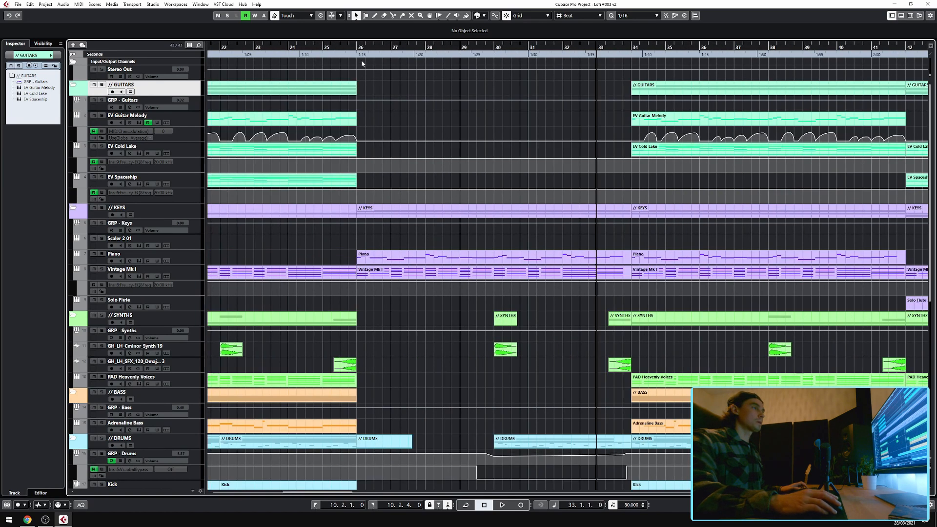
{"action": "left_click_drag", "start_coordinate": [359, 42], "coordinate": [358, 47]}
{"action": "key", "text": "space"}
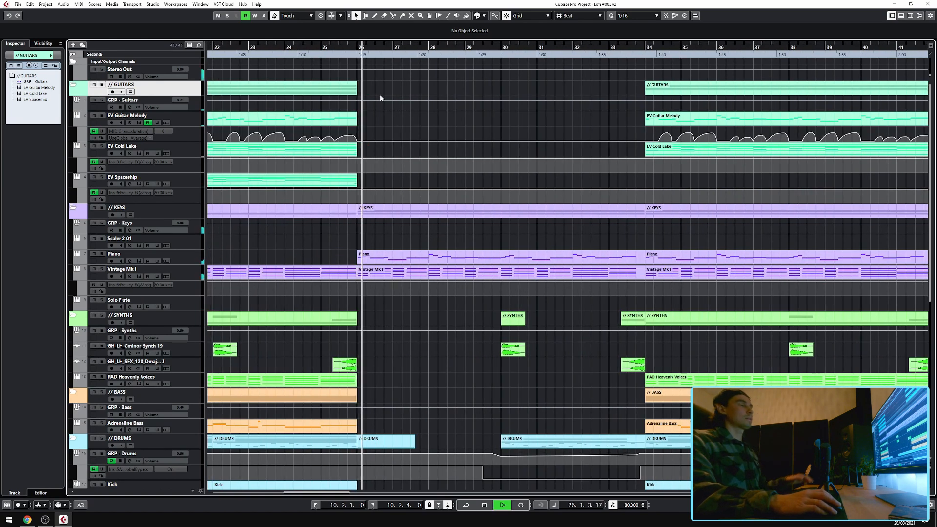
Open the Piano part in the Key Editor window, browse its notes, and close the window.
{"action": "scroll", "coordinate": [380, 95], "scroll_direction": "down", "scroll_amount": 10}
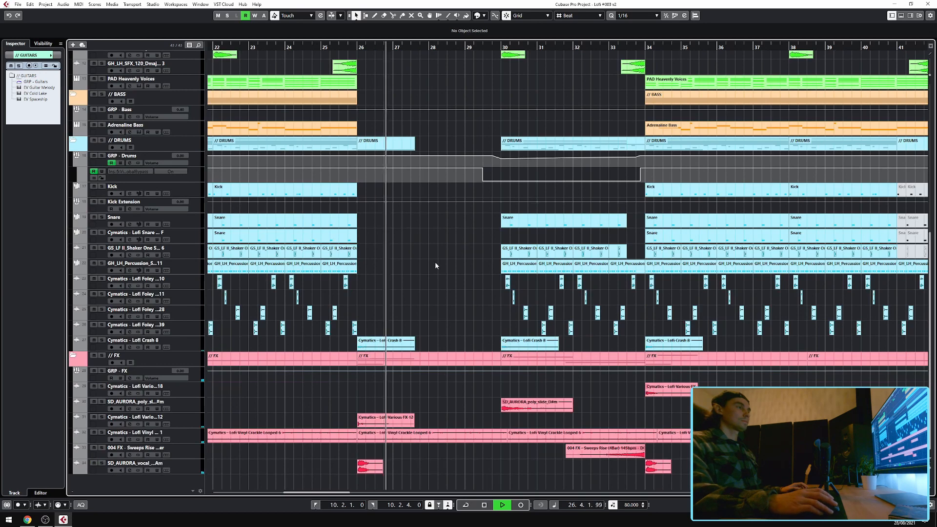
{"action": "scroll", "coordinate": [435, 262], "scroll_direction": "up", "scroll_amount": 15}
{"action": "double_click", "coordinate": [453, 258]}
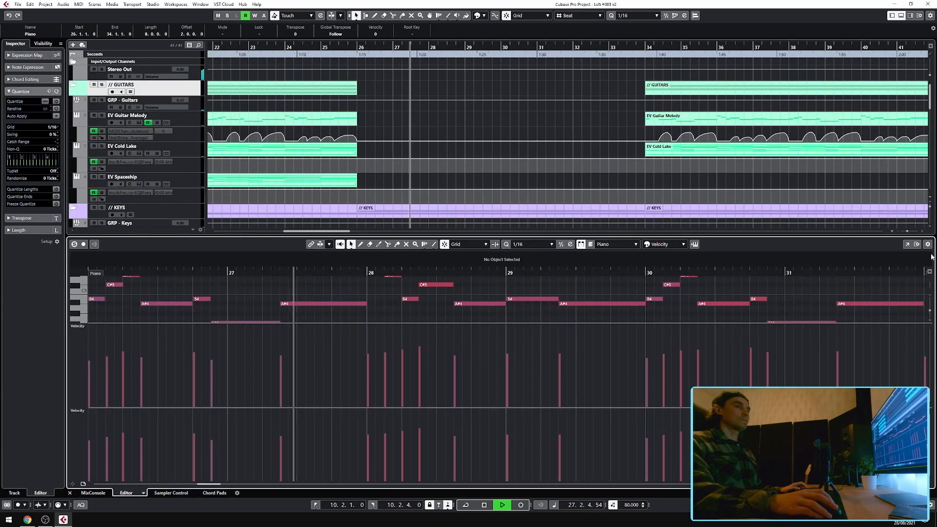
{"action": "left_click", "coordinate": [907, 244]}
{"action": "scroll", "coordinate": [566, 252], "scroll_direction": "down", "scroll_amount": 1}
{"action": "scroll", "coordinate": [758, 268], "scroll_direction": "right", "scroll_amount": 4}
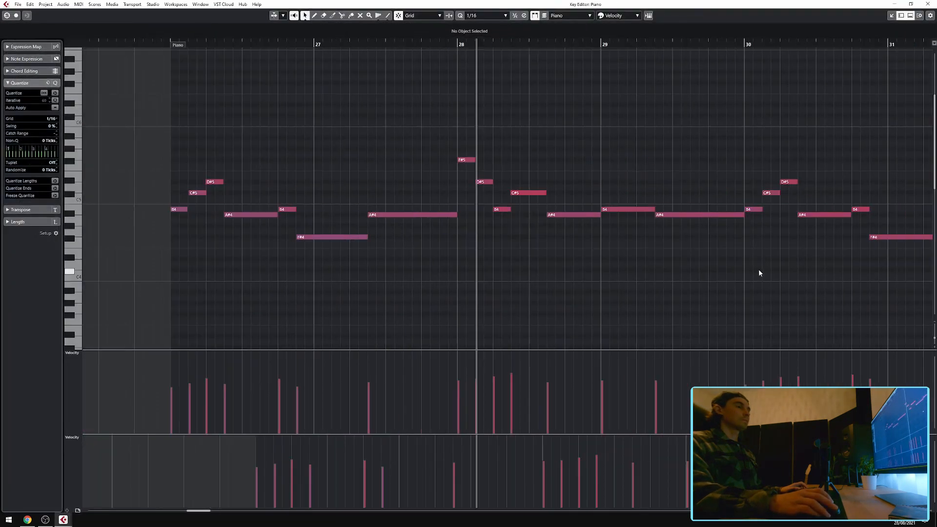
{"action": "scroll", "coordinate": [703, 272], "scroll_direction": "down", "scroll_amount": 2}
{"action": "scroll", "coordinate": [673, 278], "scroll_direction": "right", "scroll_amount": 4}
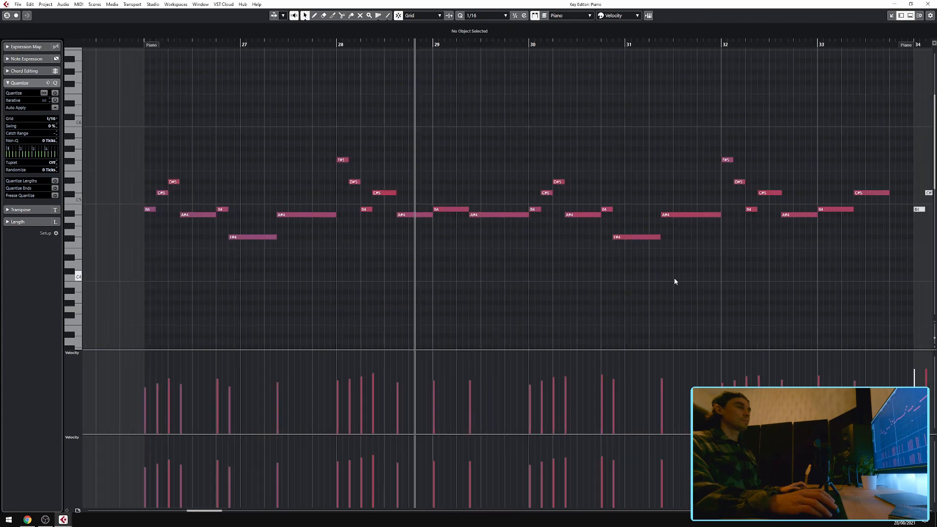
{"action": "scroll", "coordinate": [674, 278], "scroll_direction": "down", "scroll_amount": 1}
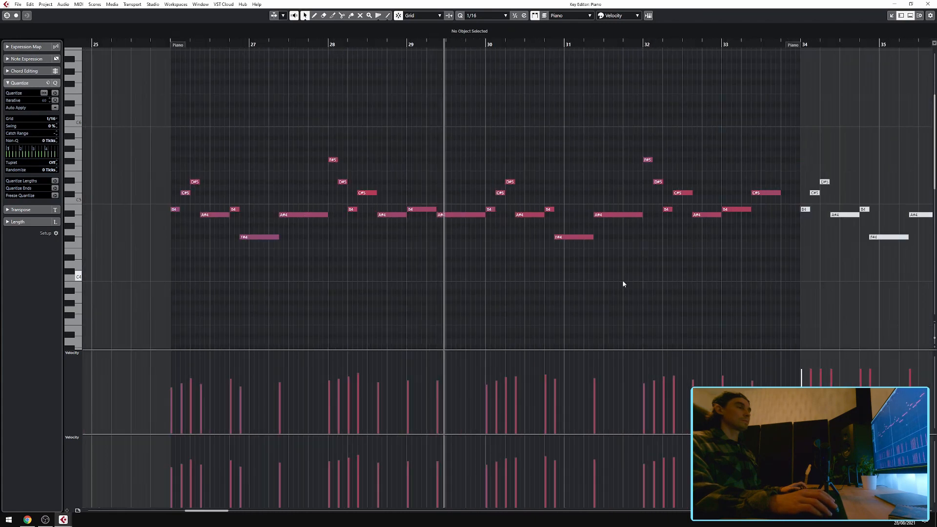
{"action": "left_click", "coordinate": [930, 5]}
Open the Piano and Vintage Mk I parts together in the Key Editor window, view their notes, and close it.
{"action": "scroll", "coordinate": [586, 146], "scroll_direction": "down", "scroll_amount": 5}
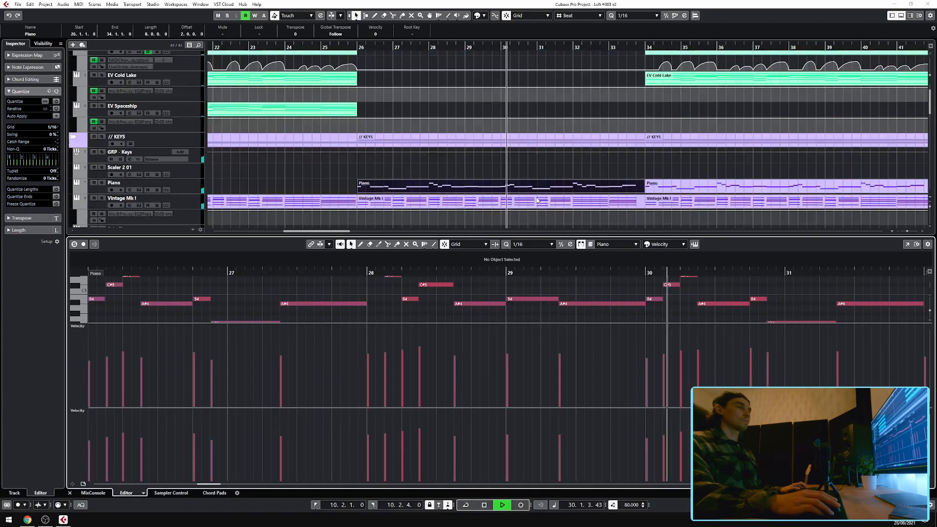
{"action": "left_click", "coordinate": [585, 165]}
{"action": "left_click", "coordinate": [588, 154]}
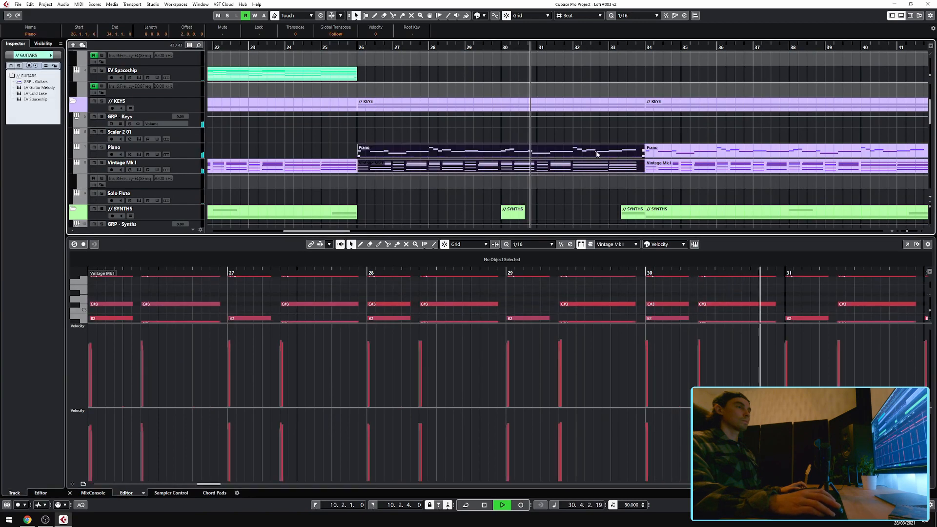
{"action": "left_click", "coordinate": [905, 244]}
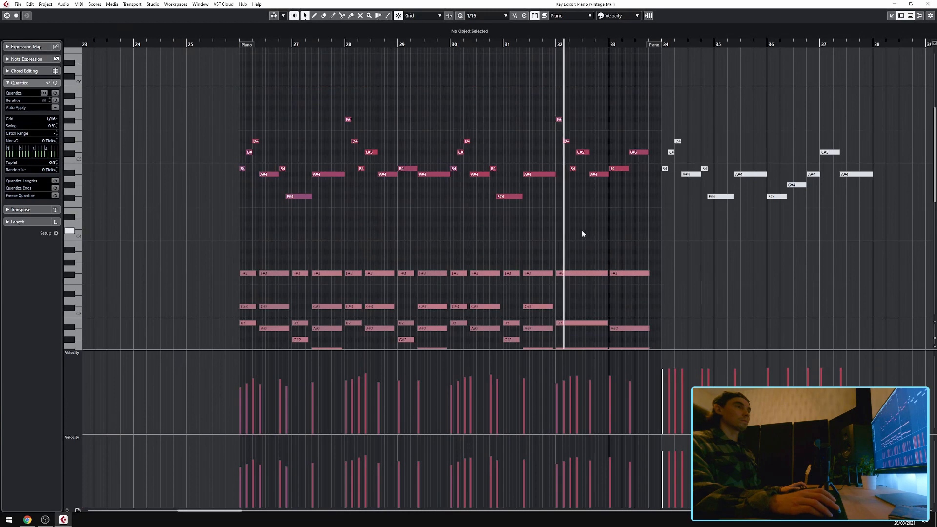
{"action": "scroll", "coordinate": [598, 233], "scroll_direction": "down", "scroll_amount": 4}
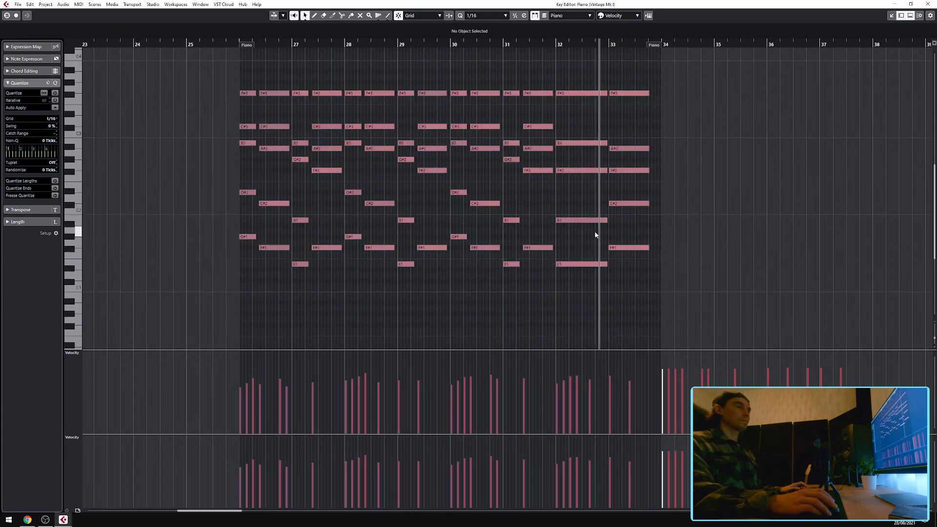
{"action": "scroll", "coordinate": [594, 235], "scroll_direction": "up", "scroll_amount": 6}
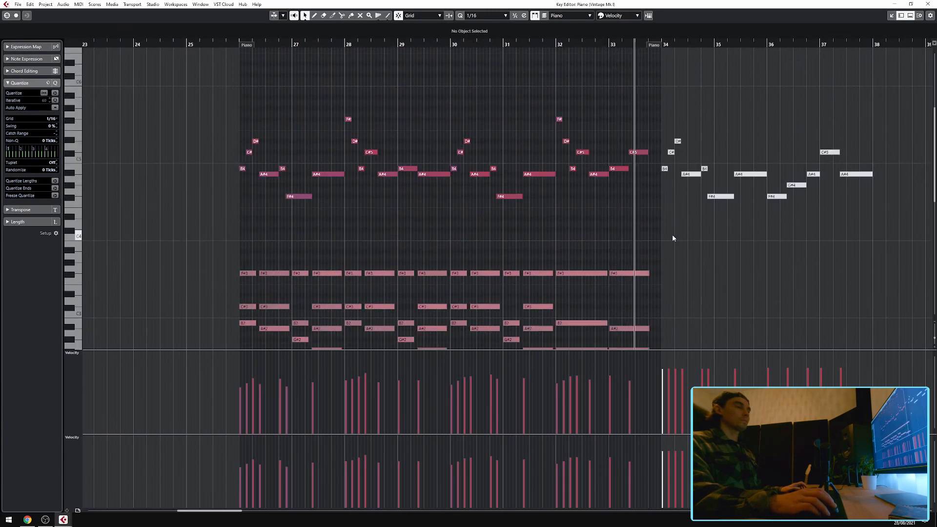
{"action": "left_click", "coordinate": [932, 4]}
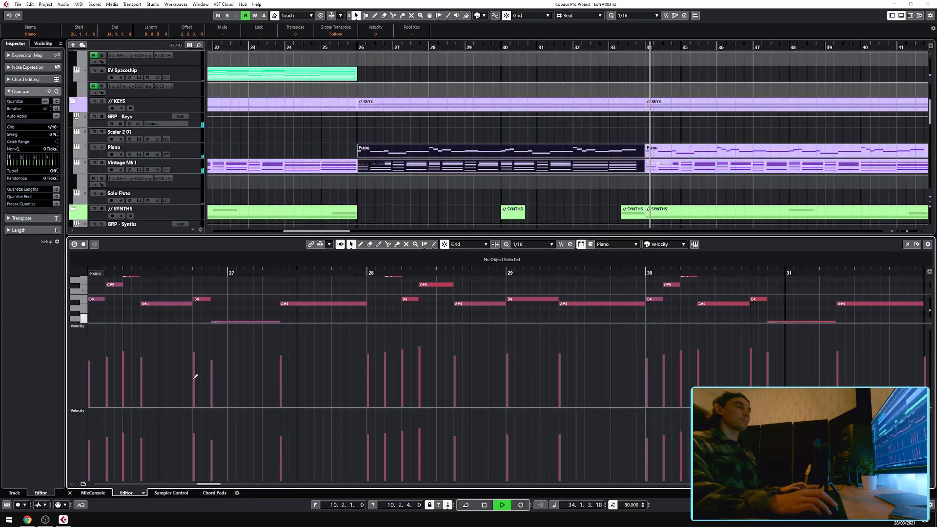
Close the lower-zone editor and scroll through the arrangement.
{"action": "left_click", "coordinate": [70, 493]}
{"action": "scroll", "coordinate": [728, 246], "scroll_direction": "right", "scroll_amount": 5}
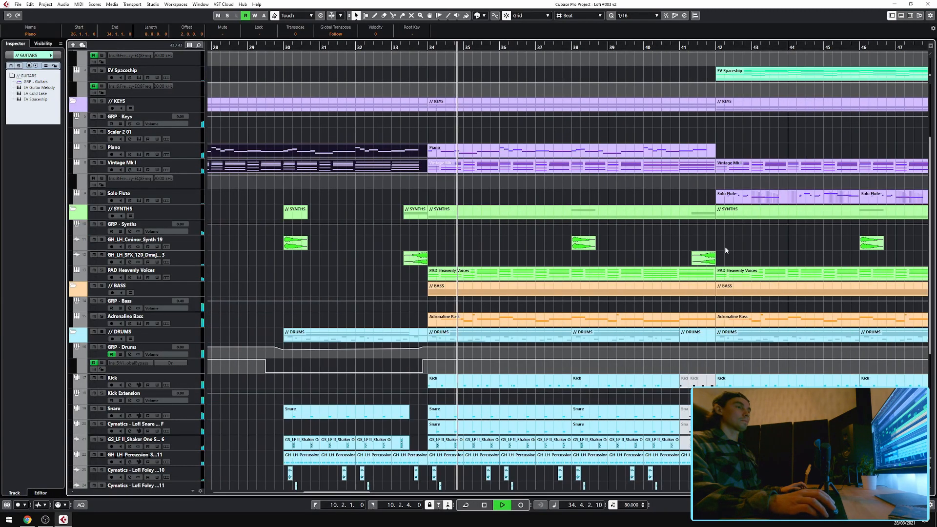
{"action": "scroll", "coordinate": [649, 261], "scroll_direction": "down", "scroll_amount": 1}
{"action": "scroll", "coordinate": [542, 248], "scroll_direction": "left", "scroll_amount": 1}
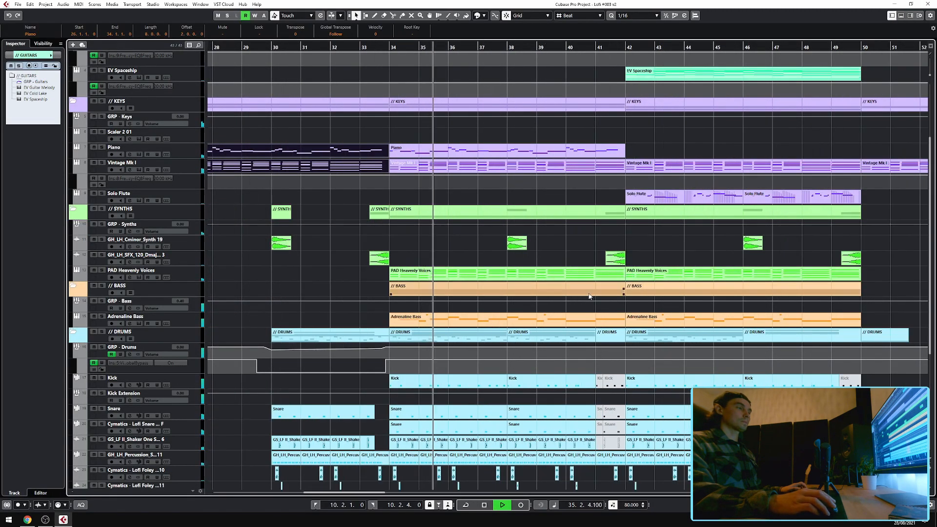
Open the EV Guitar Melody part in the Key Editor window.
{"action": "scroll", "coordinate": [589, 297], "scroll_direction": "up", "scroll_amount": 3}
{"action": "scroll", "coordinate": [588, 294], "scroll_direction": "up", "scroll_amount": 1}
{"action": "double_click", "coordinate": [526, 122]}
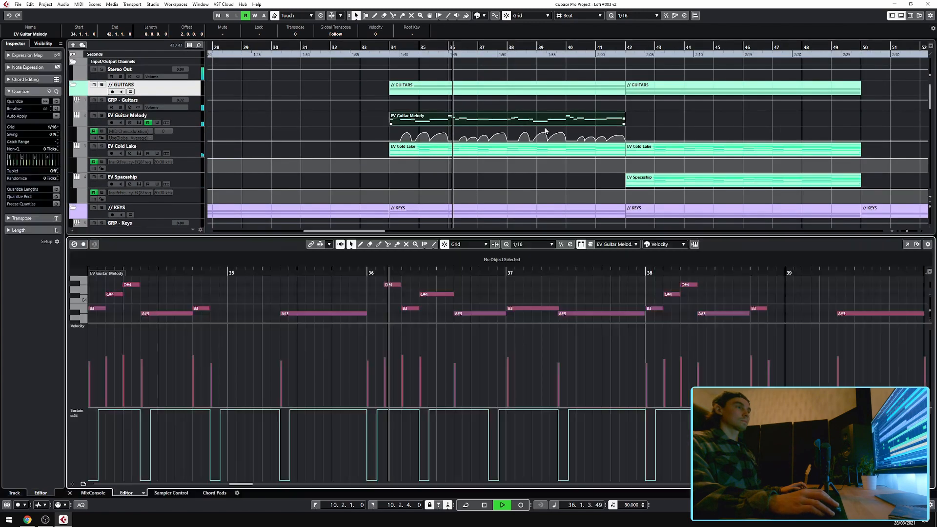
{"action": "left_click", "coordinate": [907, 244]}
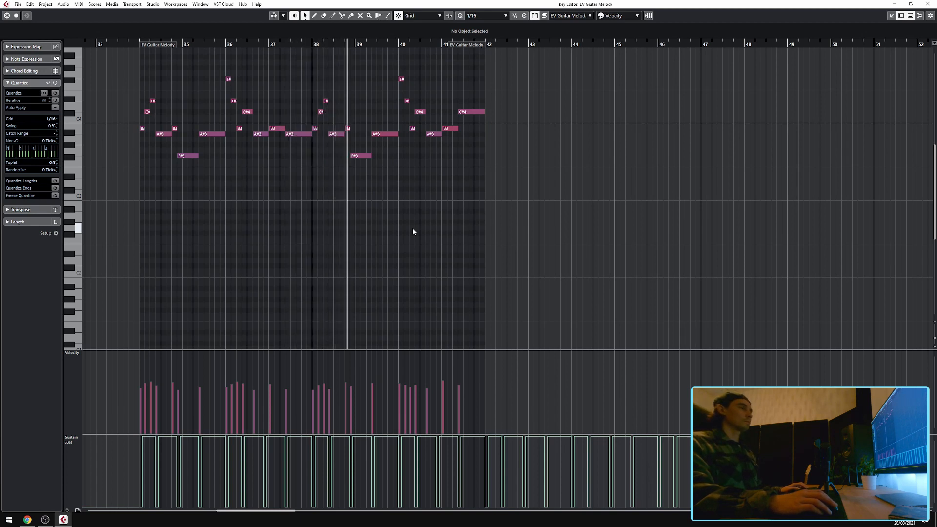
Open the EV Cold Lake part in the Key Editor window, view its notes, and close it.
{"action": "left_click", "coordinate": [927, 4]}
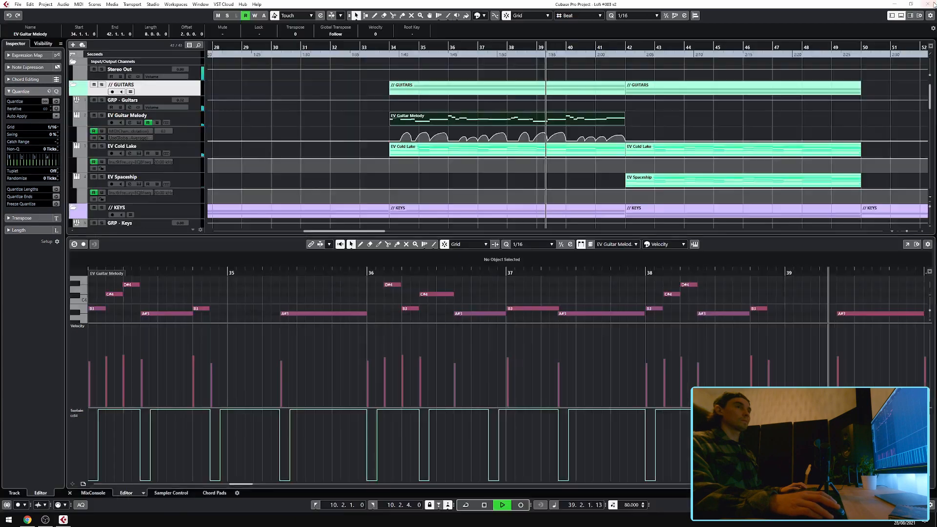
{"action": "left_click", "coordinate": [566, 151]}
{"action": "left_click", "coordinate": [907, 245]}
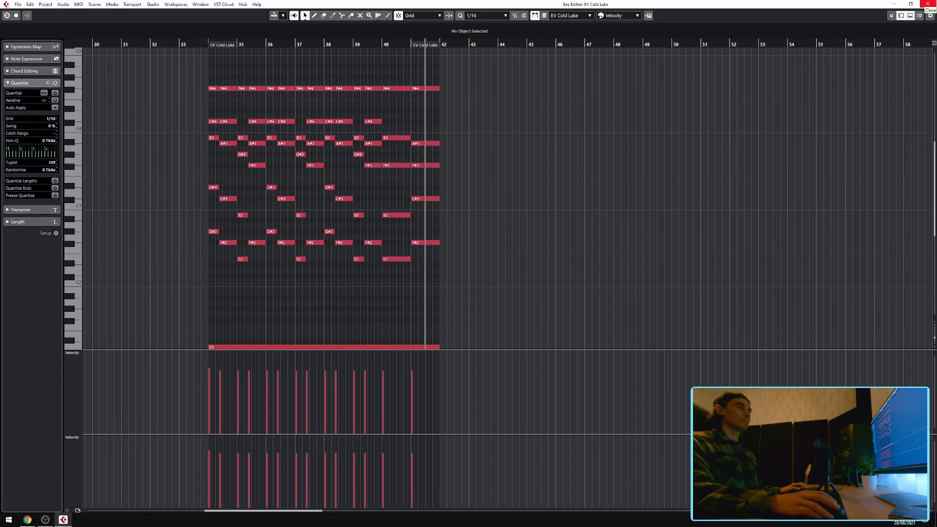
{"action": "left_click", "coordinate": [927, 3]}
Open the Vintage Mk I and Solo Flute parts together in the Key Editor window.
{"action": "left_click", "coordinate": [70, 494]}
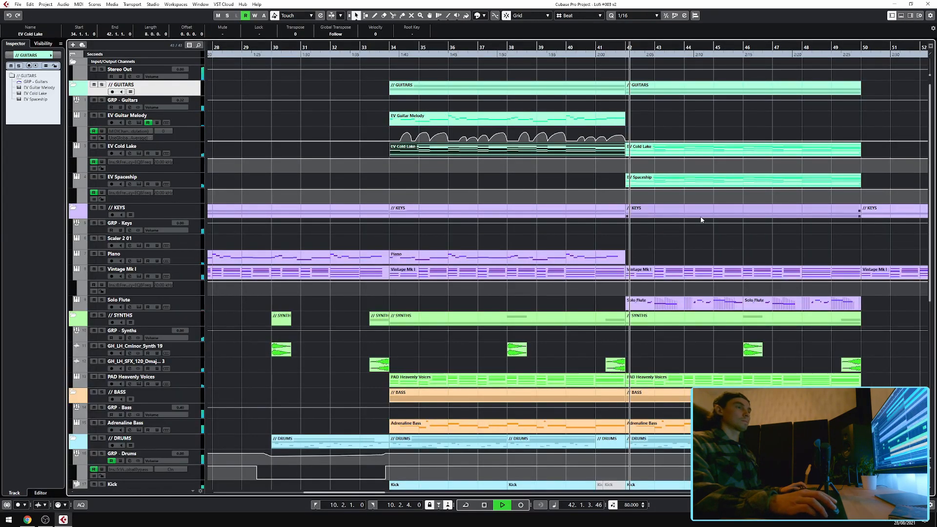
{"action": "scroll", "coordinate": [692, 244], "scroll_direction": "down", "scroll_amount": 1}
{"action": "scroll", "coordinate": [657, 267], "scroll_direction": "right", "scroll_amount": 1}
{"action": "scroll", "coordinate": [657, 268], "scroll_direction": "right", "scroll_amount": 2}
{"action": "left_click", "coordinate": [539, 274]}
{"action": "double_click", "coordinate": [547, 307]}
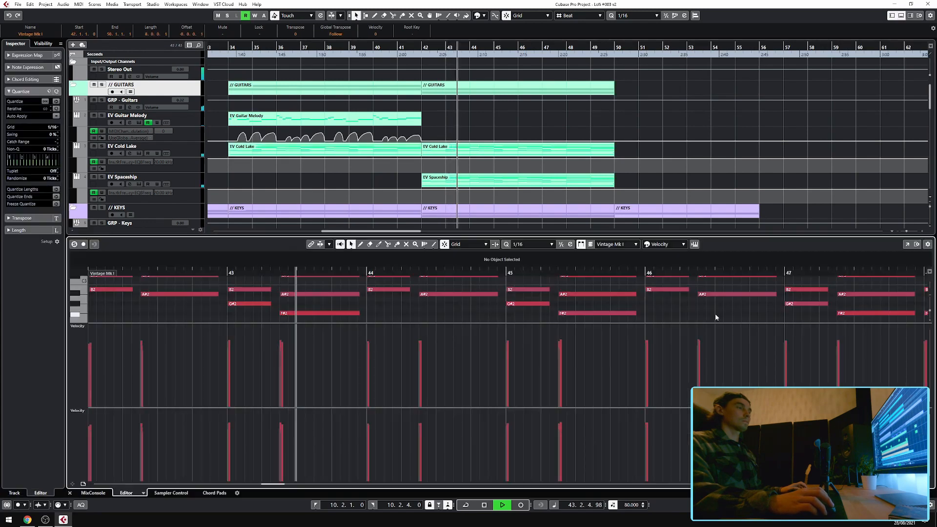
{"action": "left_click", "coordinate": [913, 246]}
Browse the Vintage Mk I and Solo Flute notes with Solo Flute as the active part, then close the window.
{"action": "scroll", "coordinate": [347, 192], "scroll_direction": "left", "scroll_amount": 3}
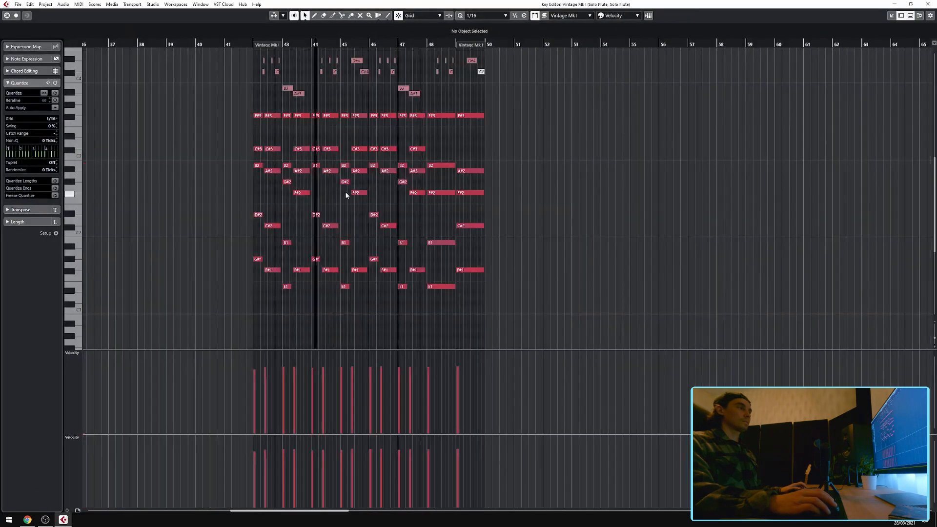
{"action": "scroll", "coordinate": [344, 193], "scroll_direction": "up", "scroll_amount": 2}
{"action": "scroll", "coordinate": [424, 204], "scroll_direction": "up", "scroll_amount": 4}
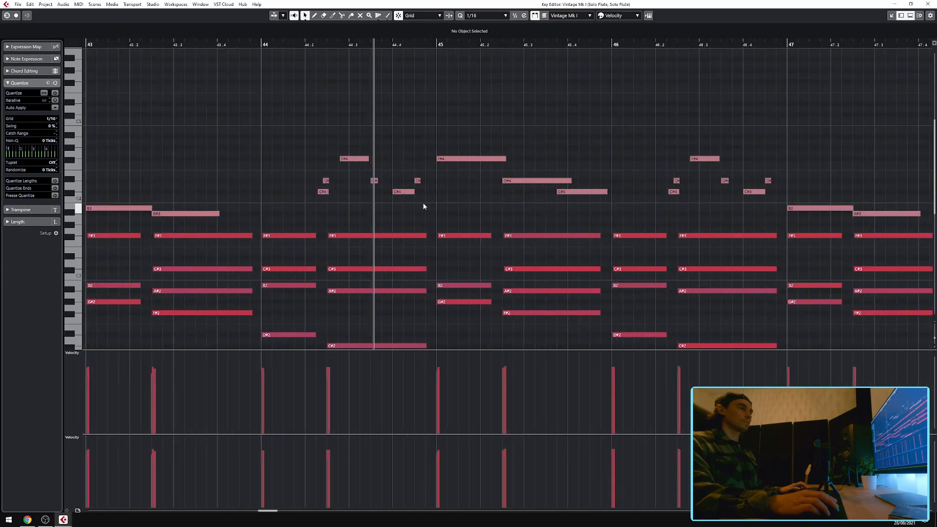
{"action": "left_click", "coordinate": [397, 192]}
{"action": "scroll", "coordinate": [512, 204], "scroll_direction": "down", "scroll_amount": 2}
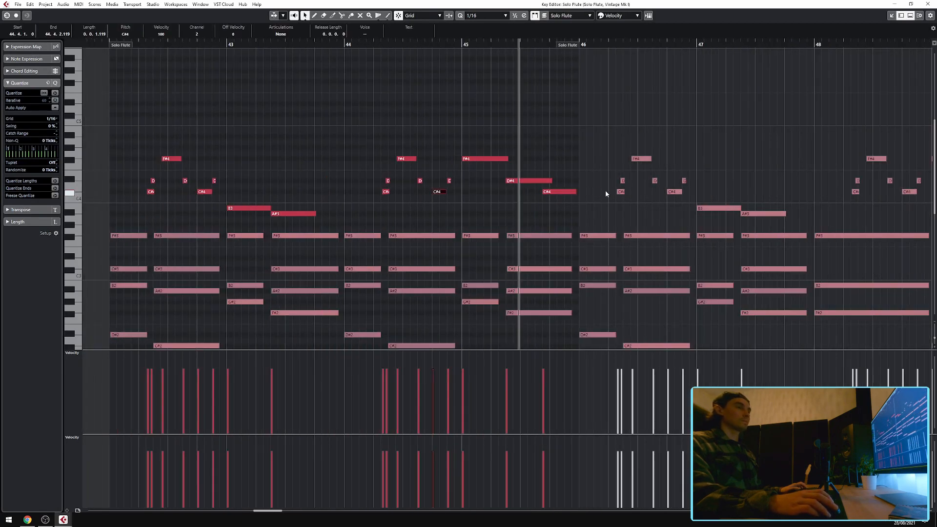
{"action": "left_click", "coordinate": [642, 159]}
{"action": "scroll", "coordinate": [635, 191], "scroll_direction": "right", "scroll_amount": 2}
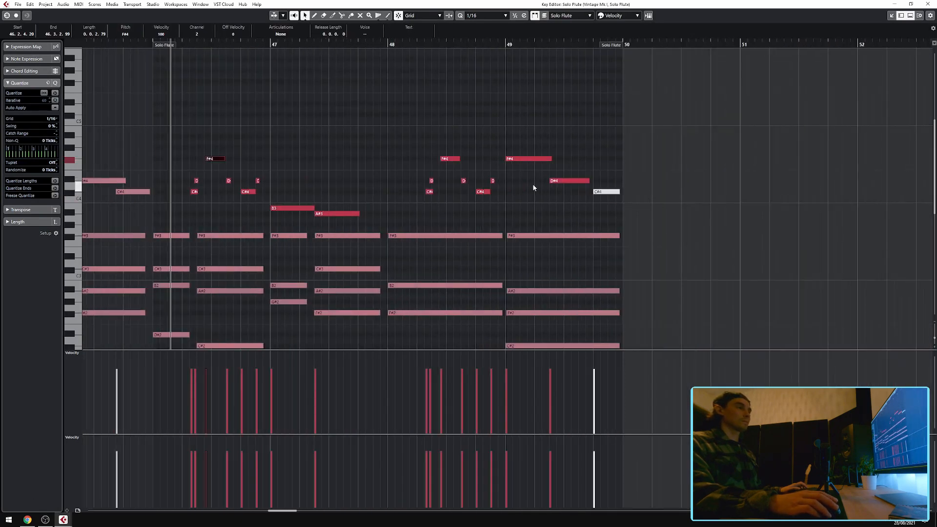
{"action": "scroll", "coordinate": [413, 185], "scroll_direction": "down", "scroll_amount": 2}
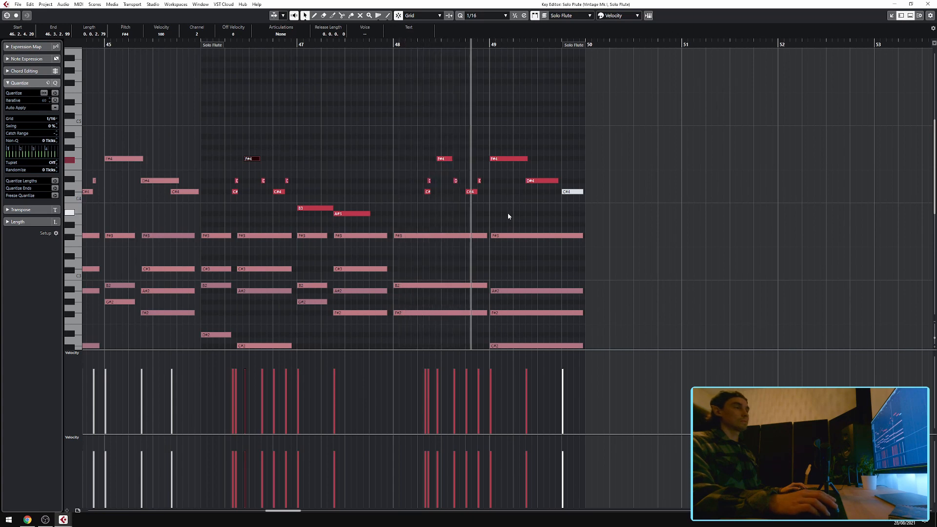
{"action": "scroll", "coordinate": [525, 210], "scroll_direction": "down", "scroll_amount": 2}
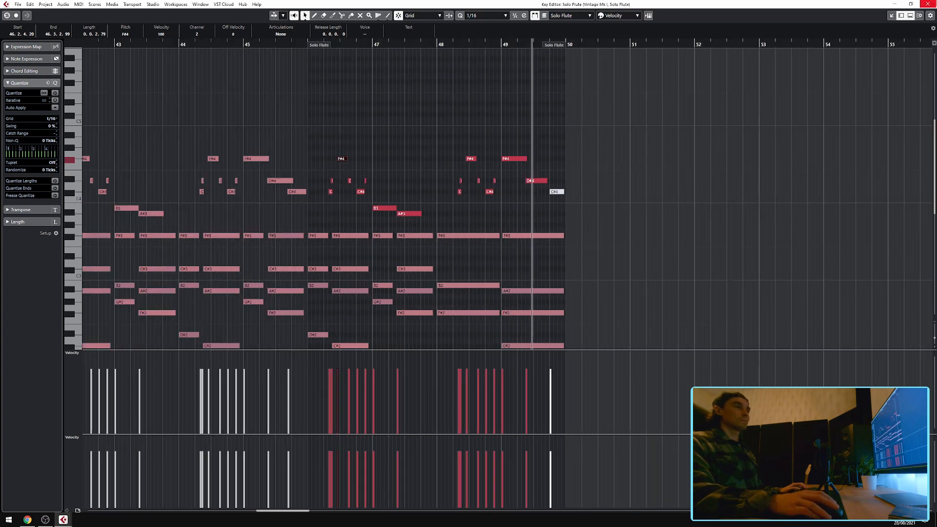
{"action": "left_click", "coordinate": [928, 4]}
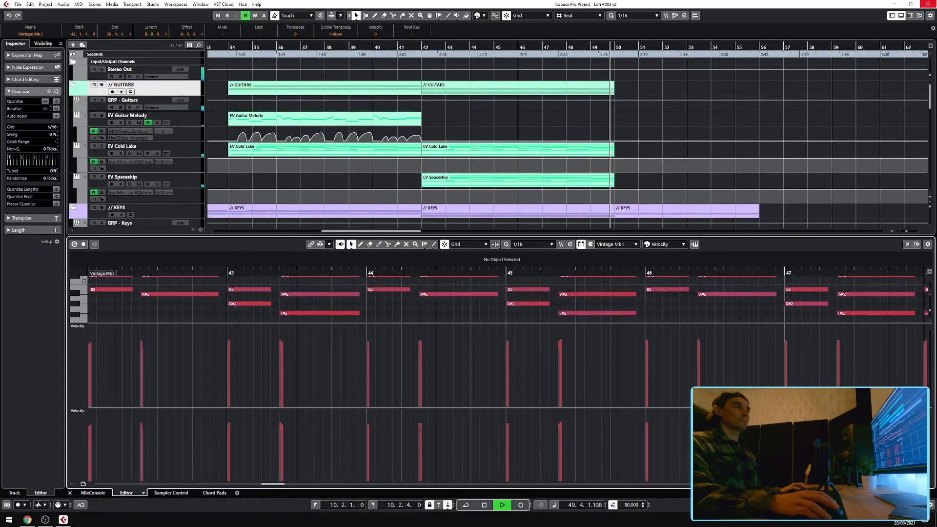
Close the lower-zone editor and scroll through the arrangement's tracks.
{"action": "left_click", "coordinate": [71, 492]}
{"action": "scroll", "coordinate": [701, 267], "scroll_direction": "down", "scroll_amount": 10}
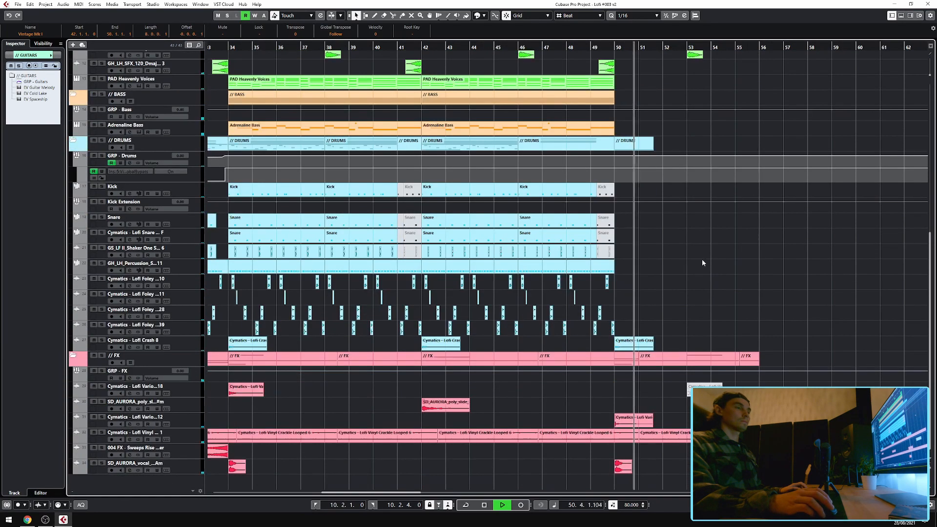
{"action": "scroll", "coordinate": [549, 274], "scroll_direction": "up", "scroll_amount": 6}
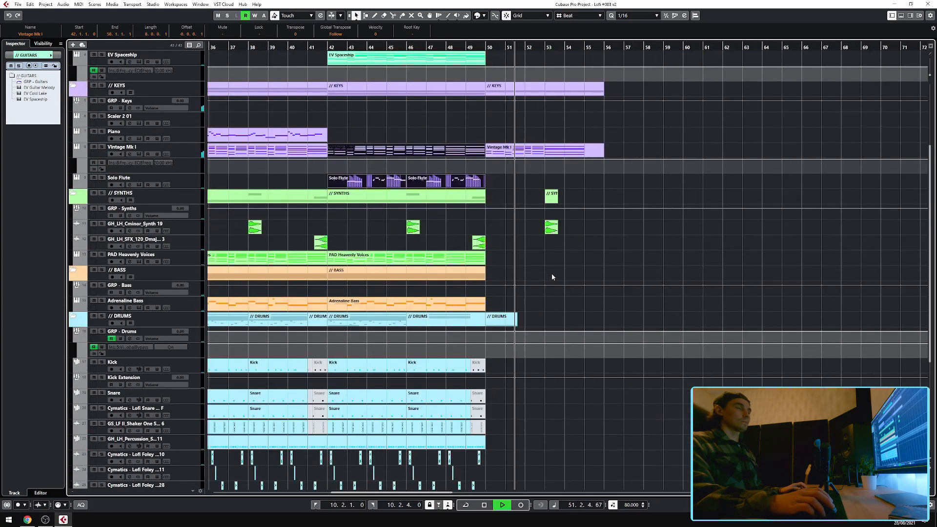
{"action": "scroll", "coordinate": [589, 251], "scroll_direction": "up", "scroll_amount": 2}
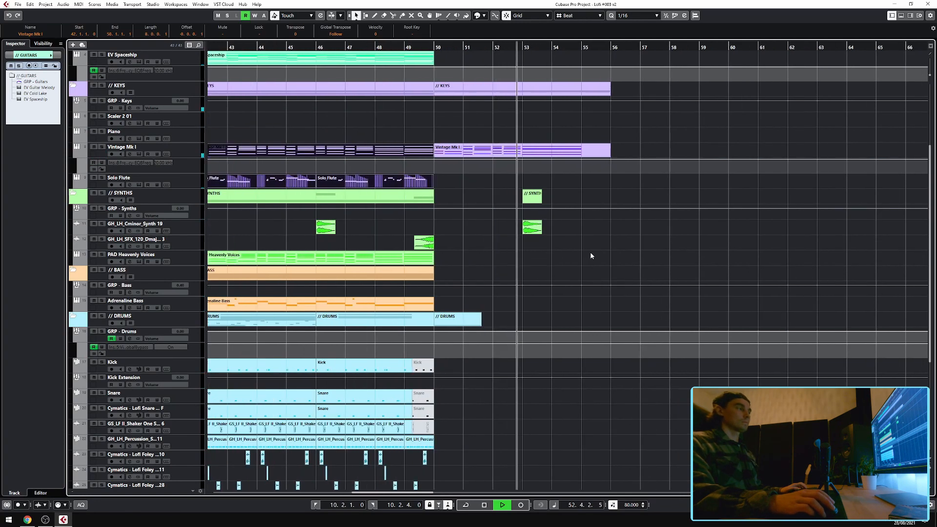
{"action": "scroll", "coordinate": [590, 252], "scroll_direction": "down", "scroll_amount": 1}
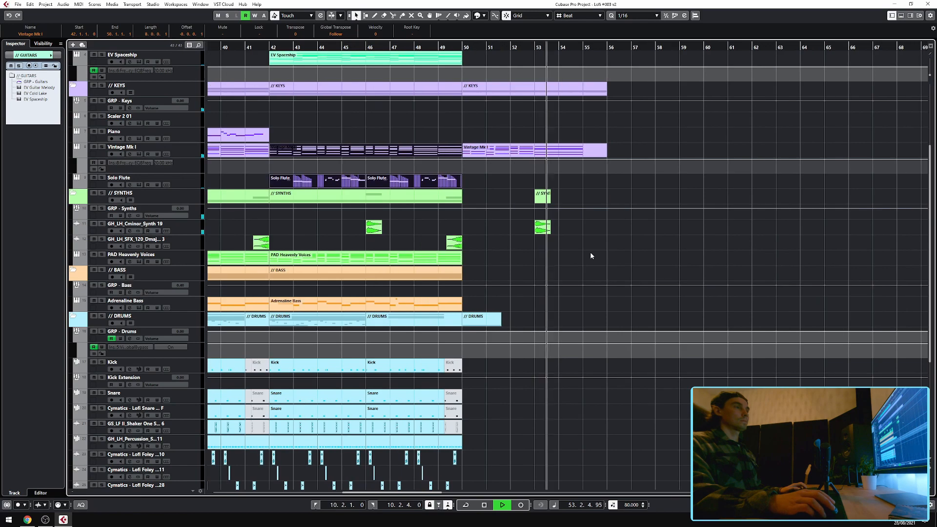